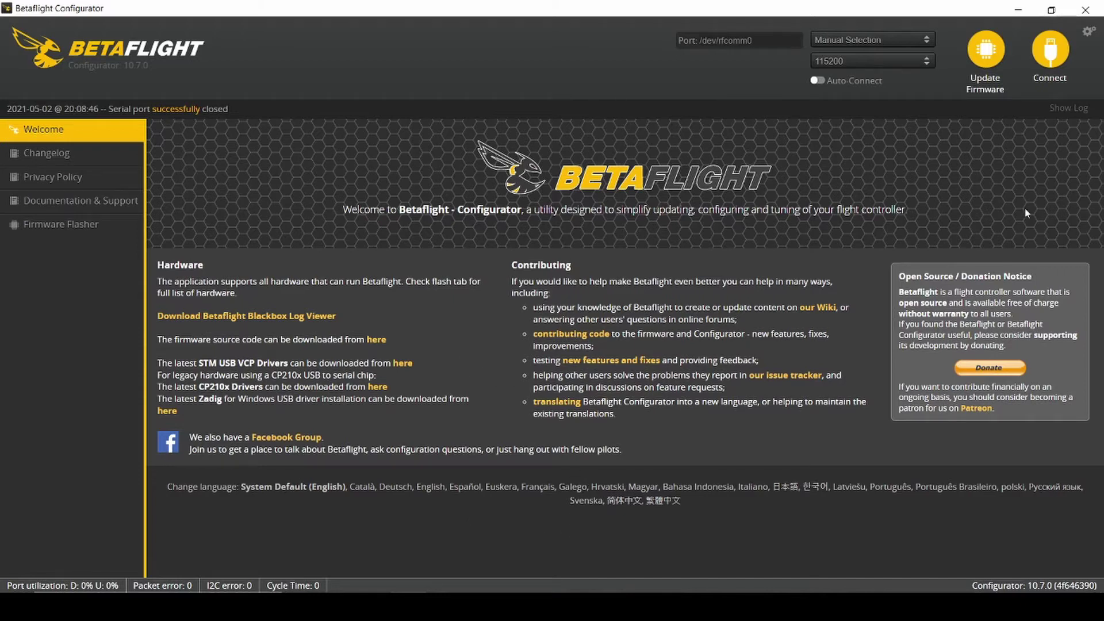
- Connect to the flight controller on COM3 and select VTX (TBS SmartAudio) as the UART3 peripheral
{"action": "left_click", "coordinate": [1051, 55]}
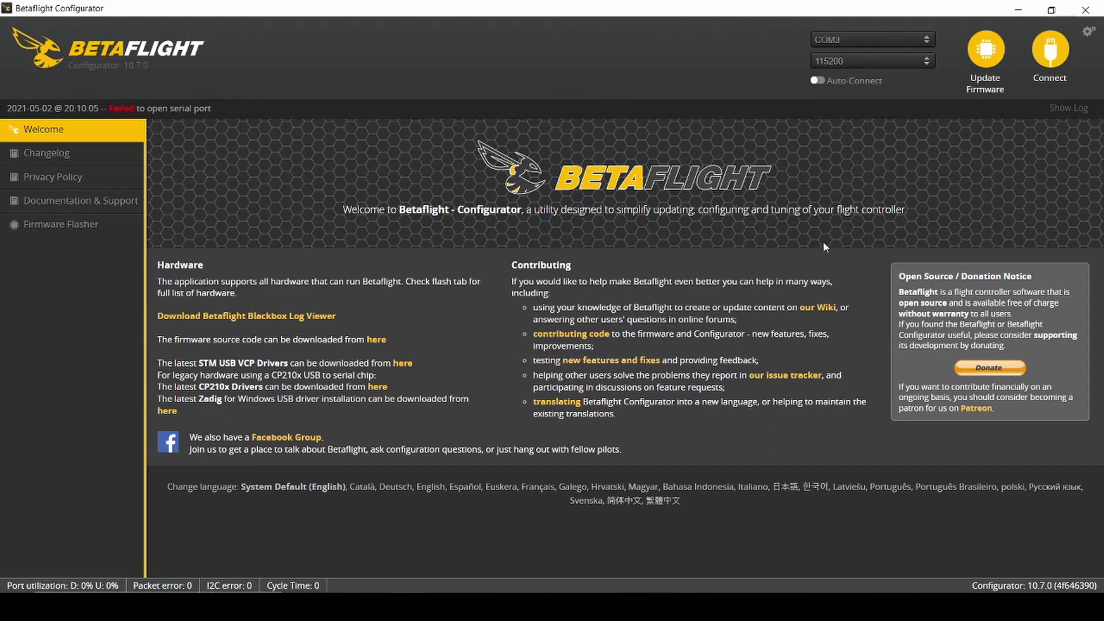
{"action": "left_click", "coordinate": [1071, 71]}
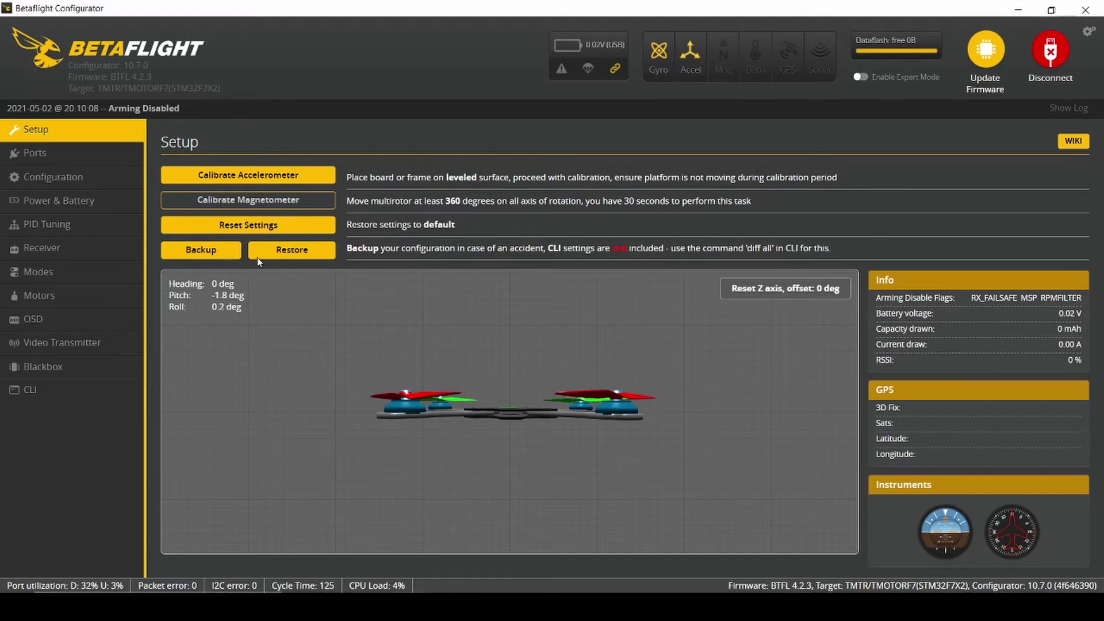
{"action": "left_click", "coordinate": [63, 158]}
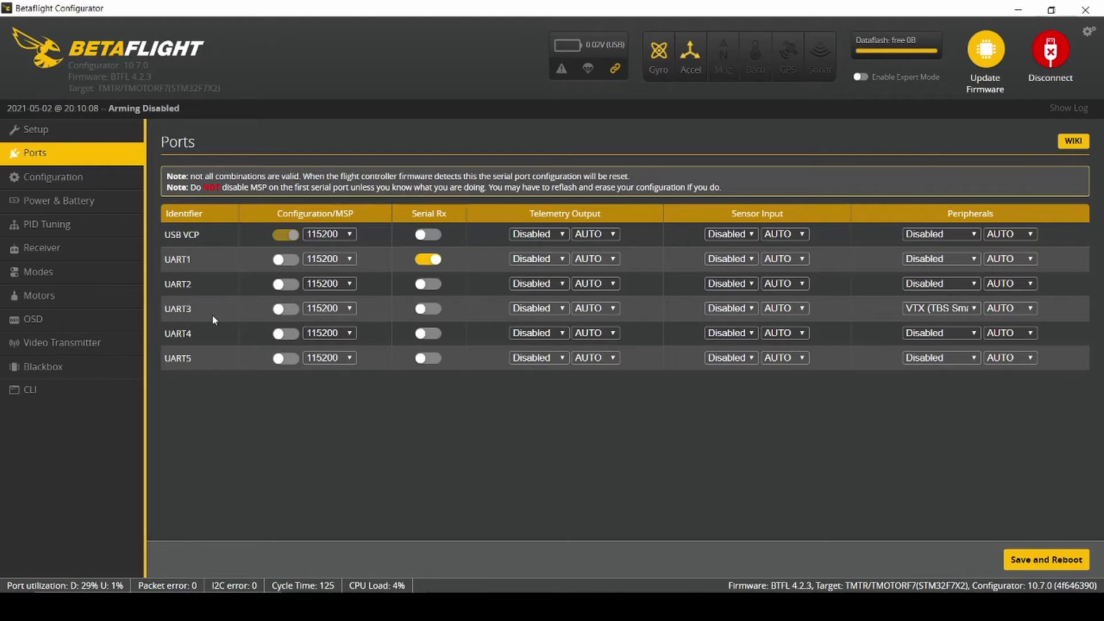
{"action": "left_click", "coordinate": [975, 309]}
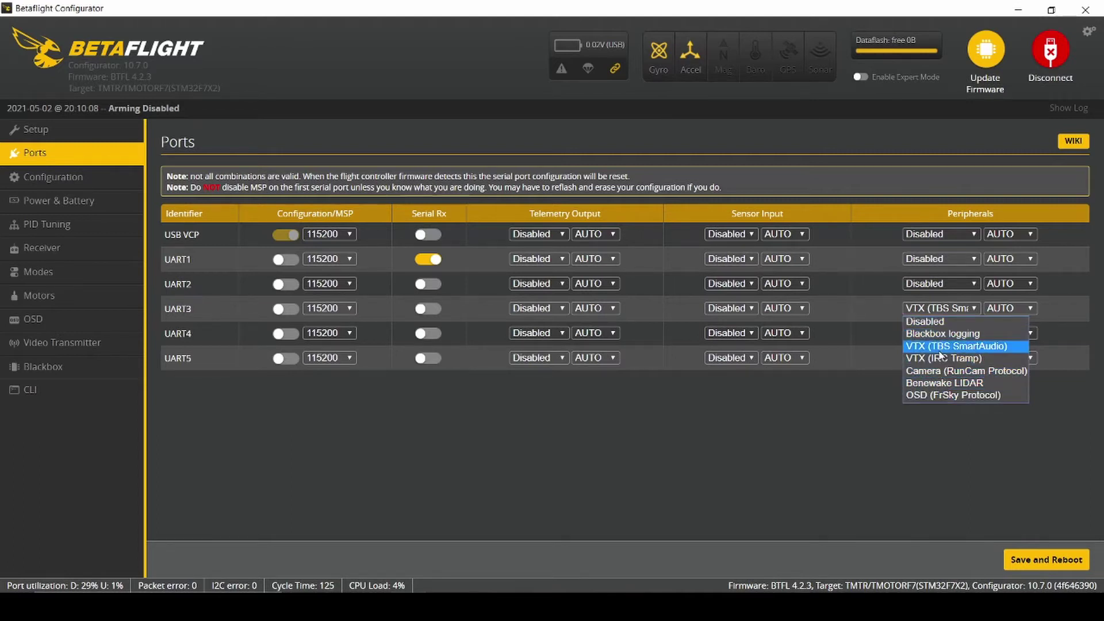
{"action": "left_click", "coordinate": [940, 349]}
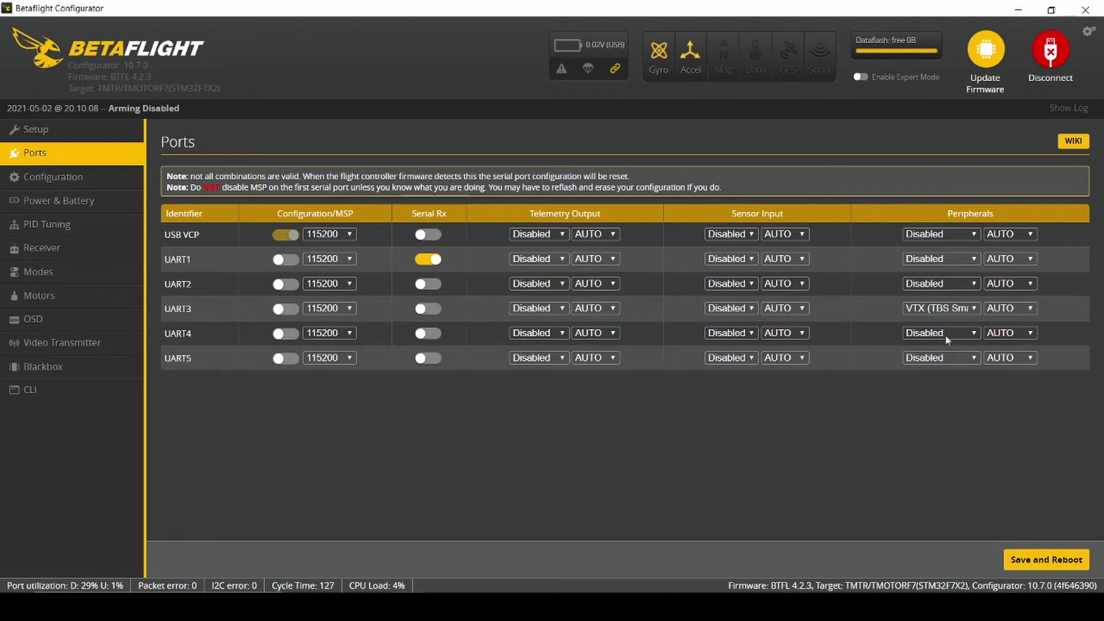
- Review the mixer type choices, the motor direction setting and the system configuration in the Configuration settings
{"action": "left_click", "coordinate": [49, 183]}
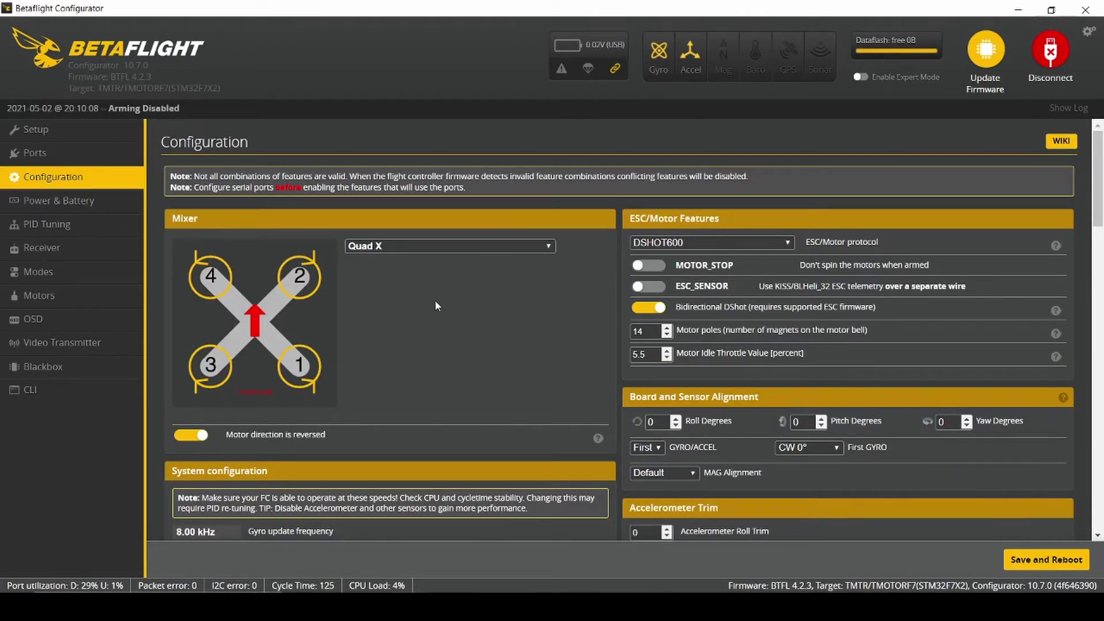
{"action": "left_click", "coordinate": [550, 247]}
{"action": "left_click", "coordinate": [551, 248]}
{"action": "scroll", "coordinate": [414, 325], "scroll_direction": "down", "scroll_amount": 1}
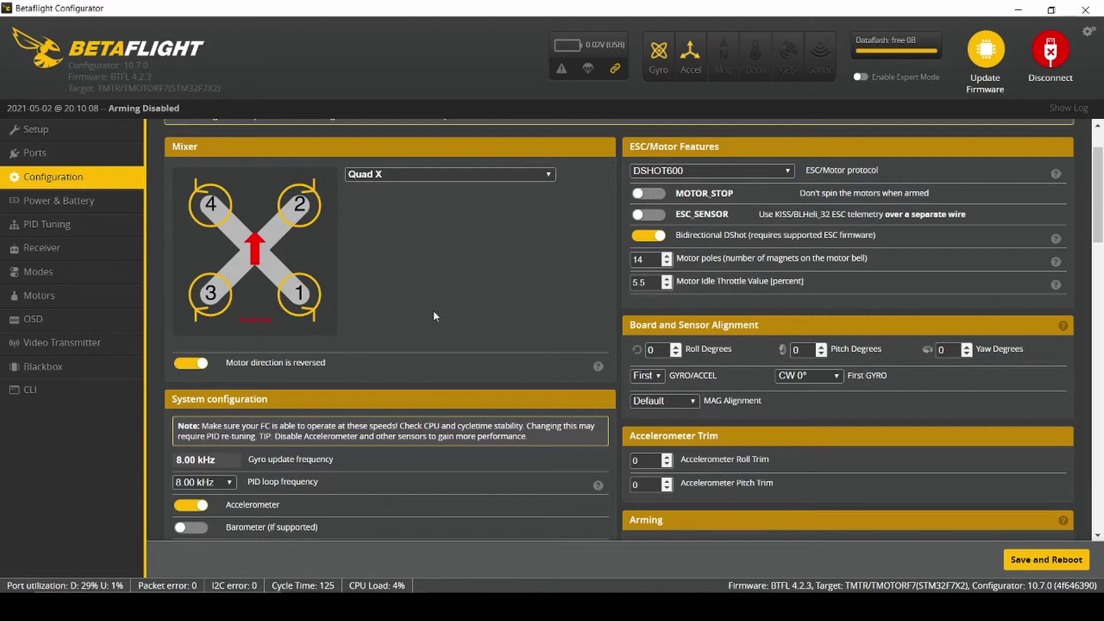
{"action": "scroll", "coordinate": [435, 294], "scroll_direction": "down", "scroll_amount": 1}
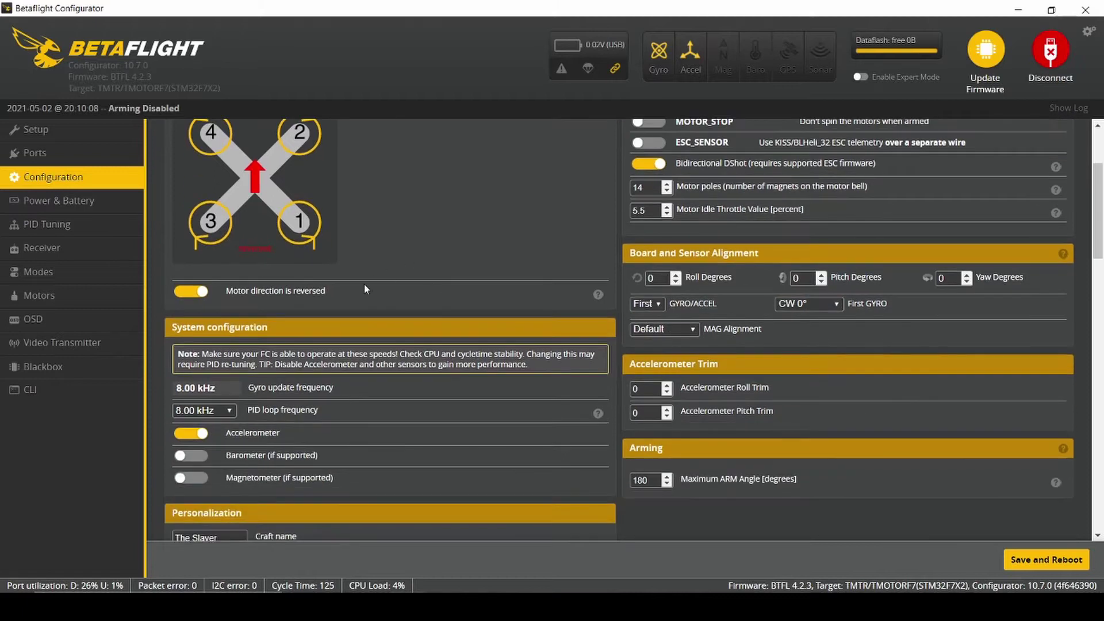
{"action": "scroll", "coordinate": [323, 322], "scroll_direction": "down", "scroll_amount": 1}
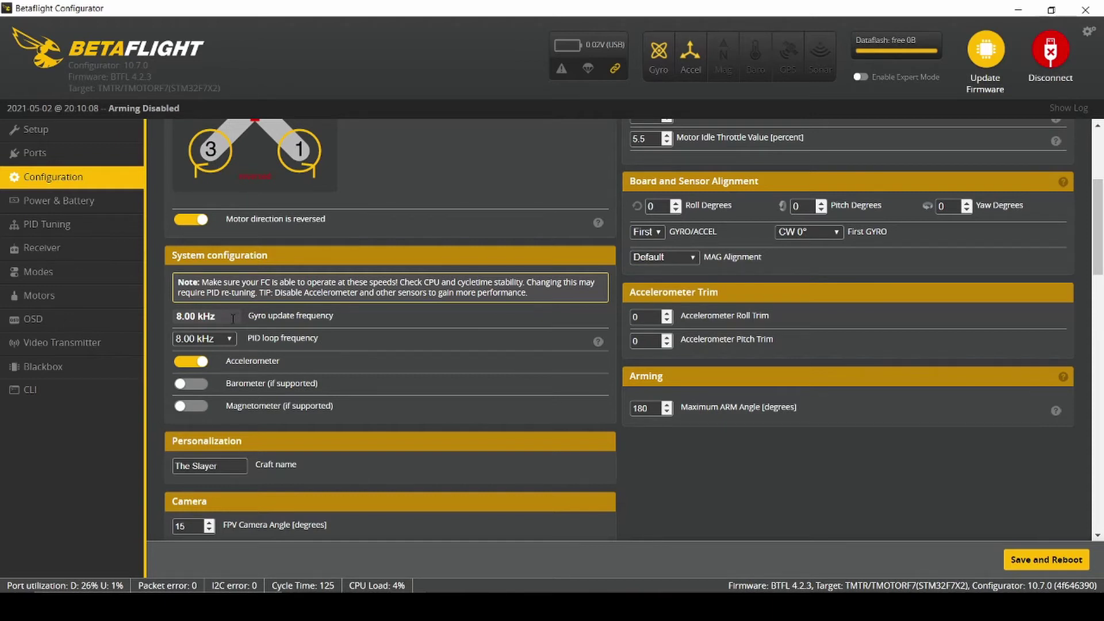
- Try a PID loop frequency of 4.00 kHz, and set it back to 8.00 kHz
{"action": "left_click", "coordinate": [230, 341]}
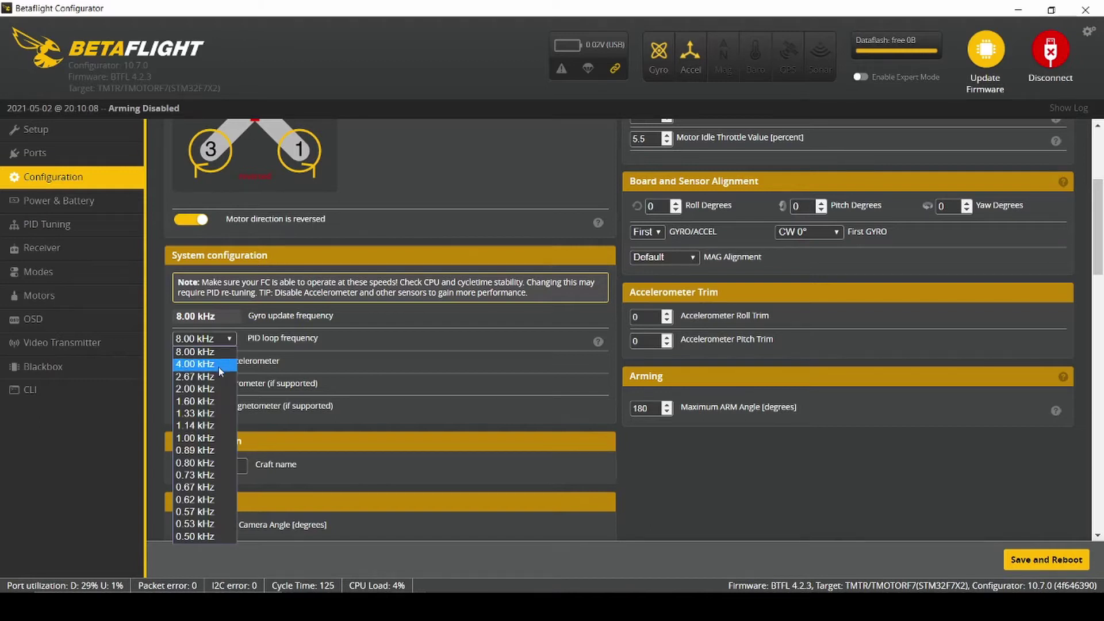
{"action": "left_click", "coordinate": [232, 341]}
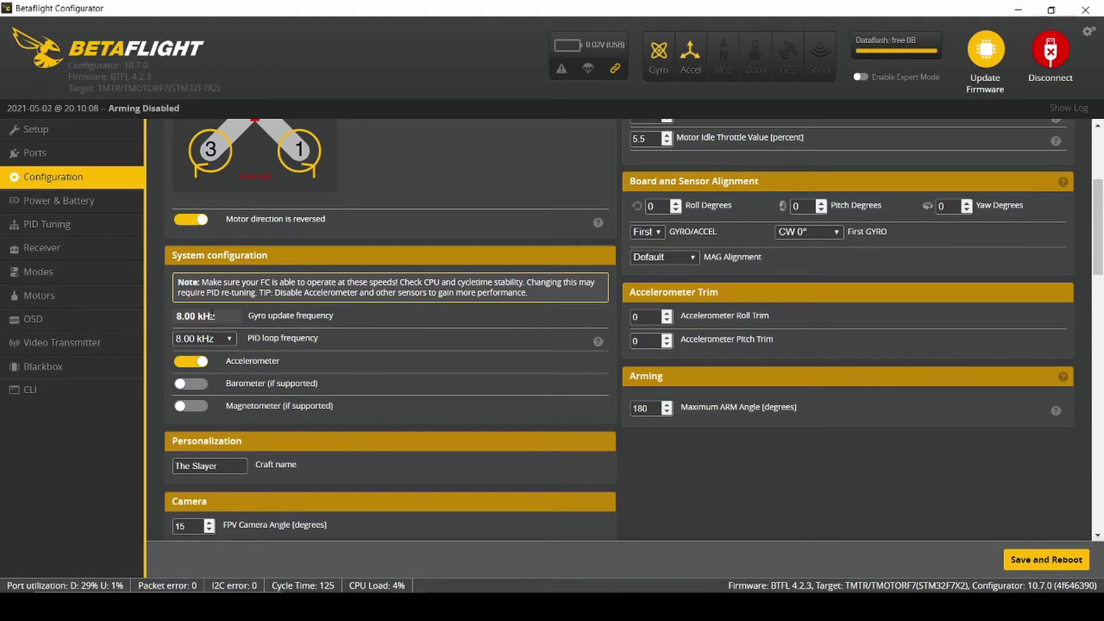
{"action": "left_click", "coordinate": [227, 342]}
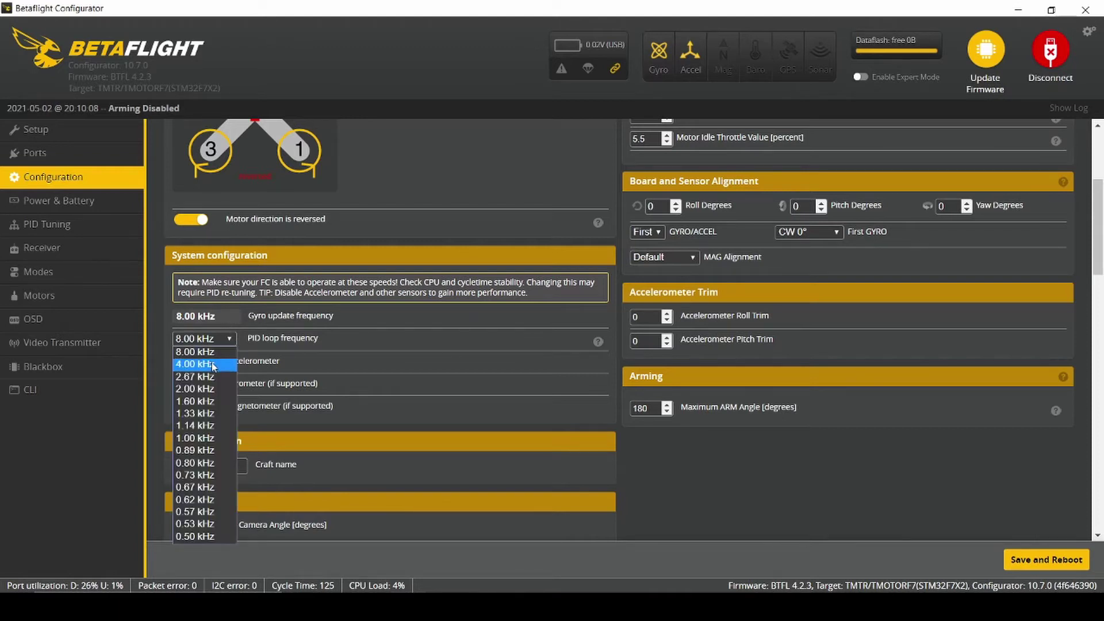
{"action": "left_click", "coordinate": [213, 364]}
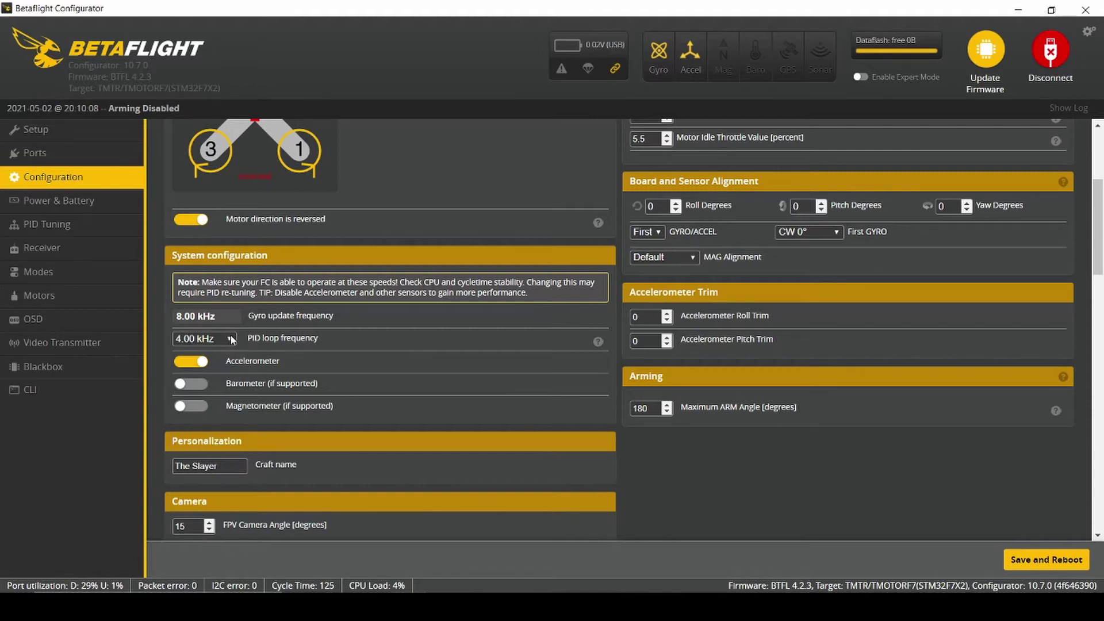
{"action": "left_click", "coordinate": [232, 340]}
{"action": "left_click", "coordinate": [199, 352]}
- Enable the barometer and magnetometer, and disable both again
{"action": "left_click", "coordinate": [198, 384]}
{"action": "left_click", "coordinate": [202, 406]}
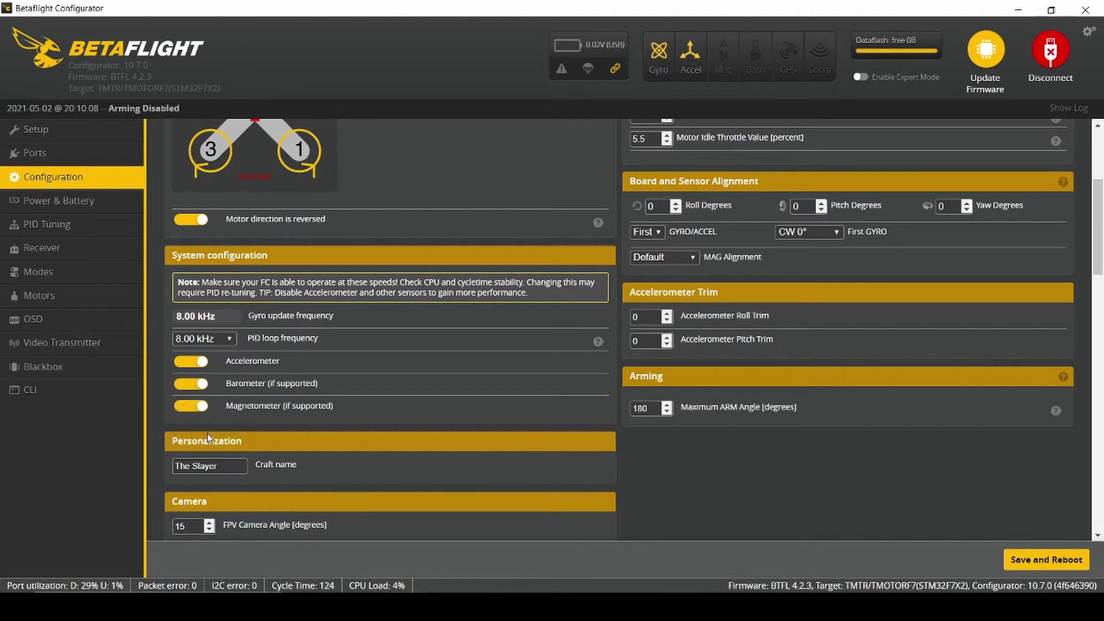
{"action": "left_click", "coordinate": [183, 384]}
{"action": "left_click", "coordinate": [187, 407]}
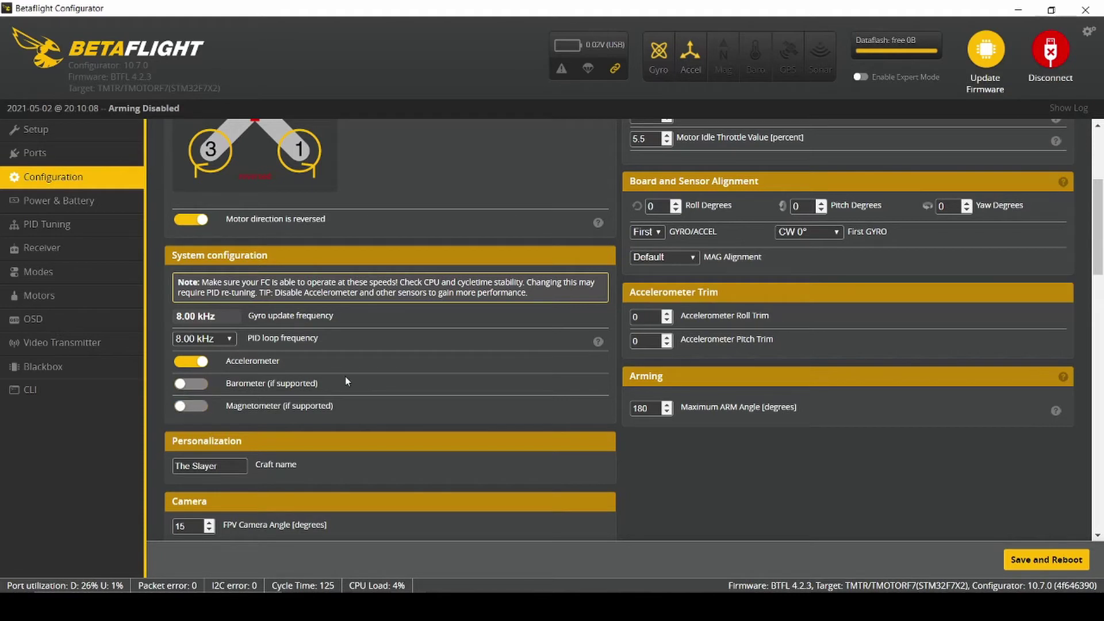
- Try an FPV camera angle of 30 degrees, and restore it to 15 degrees
{"action": "scroll", "coordinate": [346, 377], "scroll_direction": "down", "scroll_amount": 3}
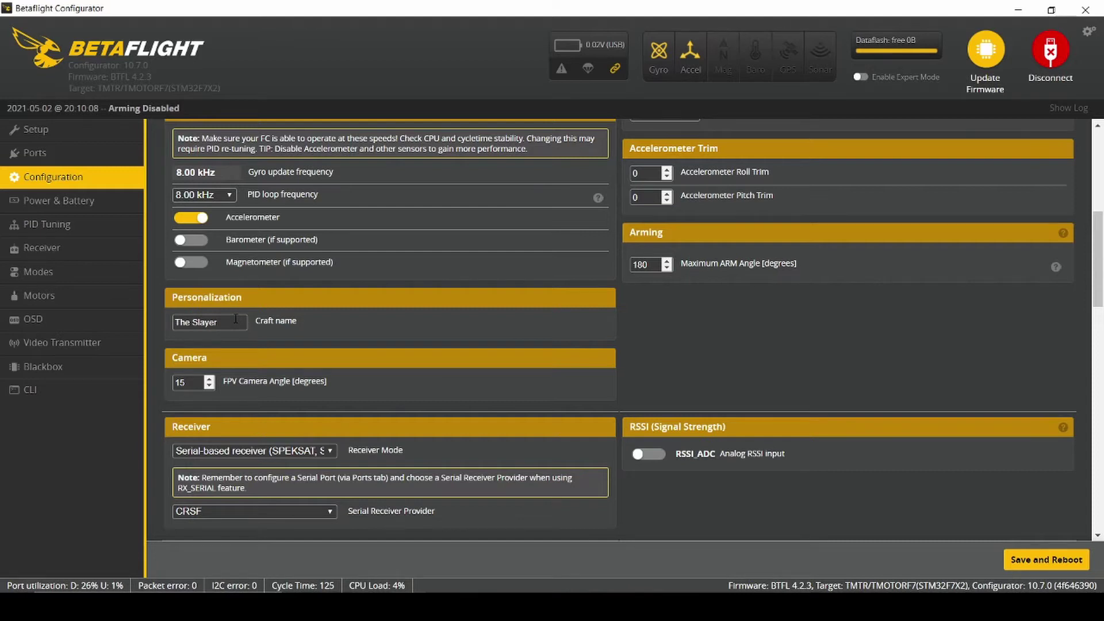
{"action": "scroll", "coordinate": [236, 318], "scroll_direction": "down", "scroll_amount": 1}
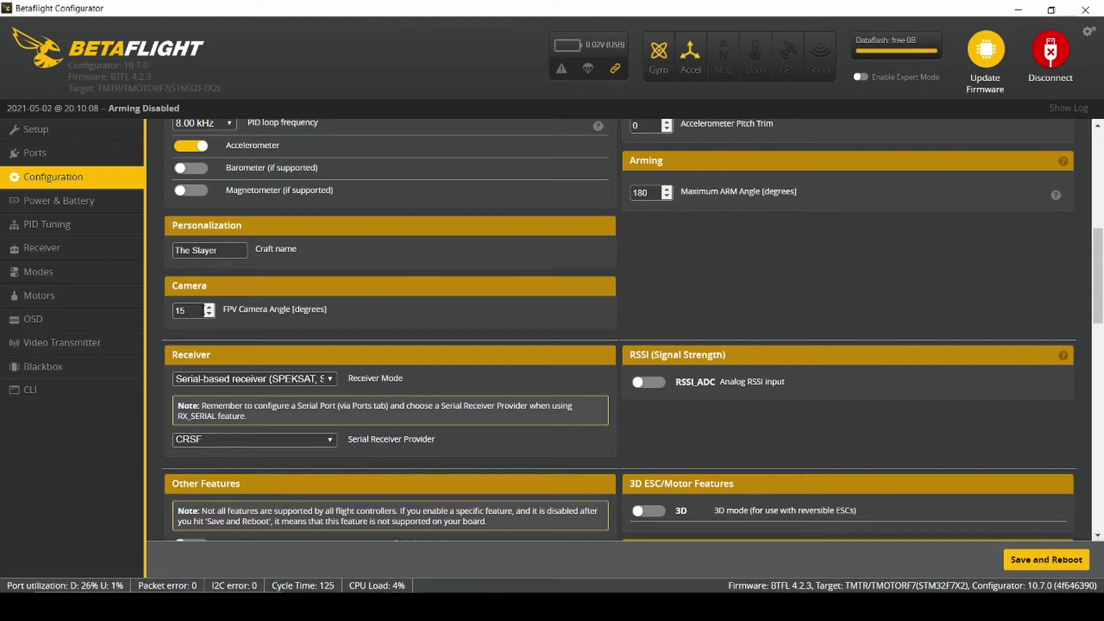
{"action": "left_click_drag", "start_coordinate": [204, 311], "coordinate": [165, 312]}
{"action": "type", "text": "30"}
{"action": "key", "text": "BackSpace"}
{"action": "key", "text": "BackSpace"}
{"action": "type", "text": "15"}
- Set the receiver mode to Serial-based receiver (SPEKSAT, SBUS, SUMD) and the serial receiver provider to CRSF
{"action": "scroll", "coordinate": [380, 320], "scroll_direction": "down", "scroll_amount": 1}
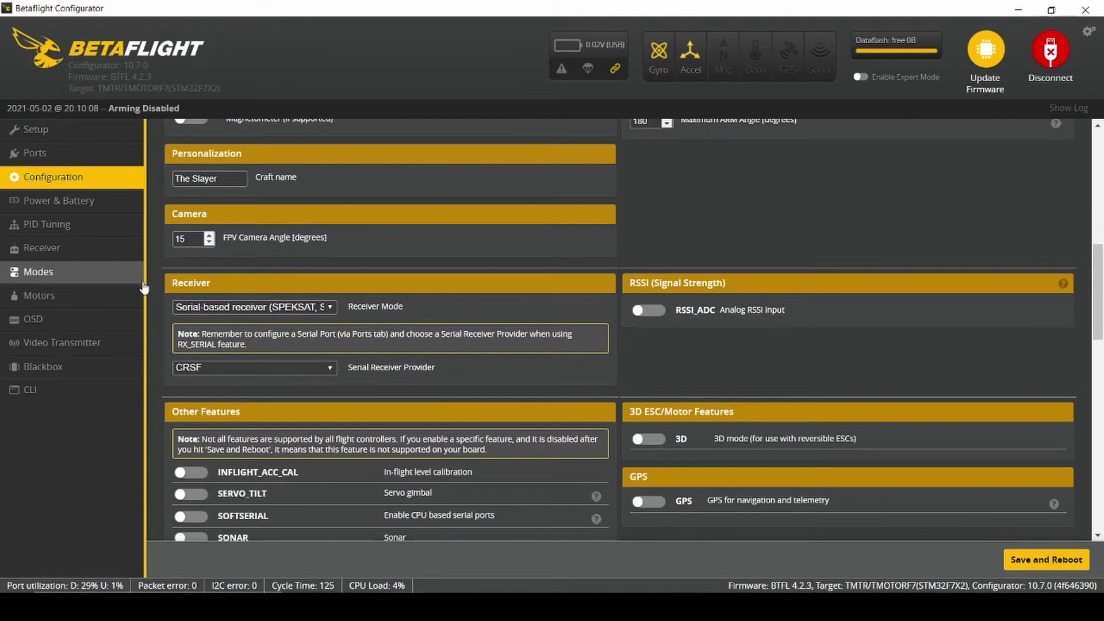
{"action": "left_click", "coordinate": [331, 307]}
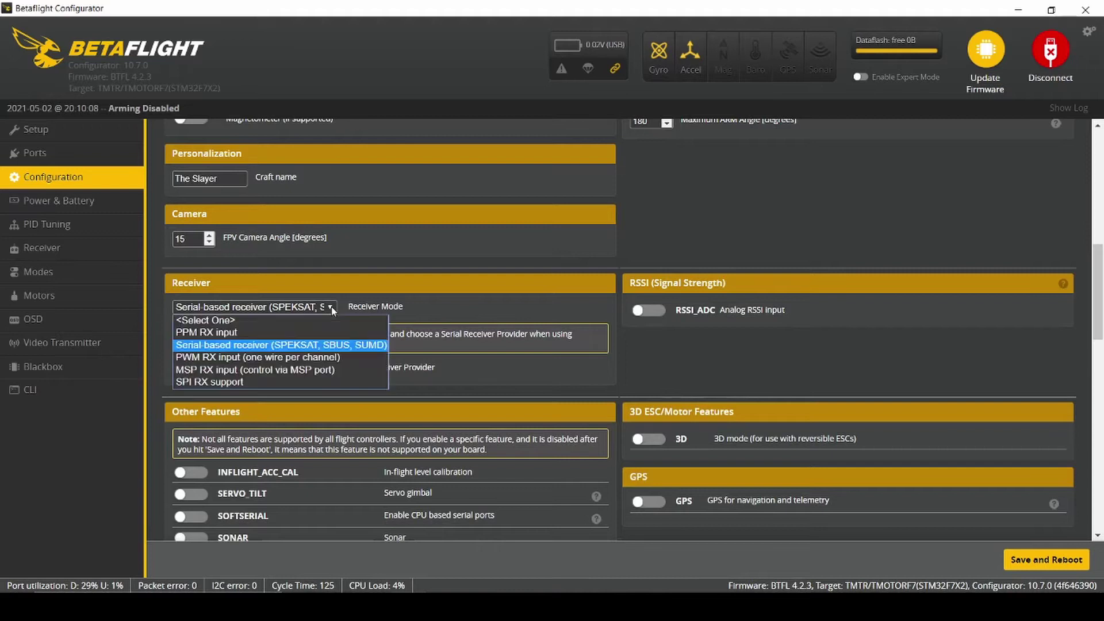
{"action": "left_click", "coordinate": [229, 345]}
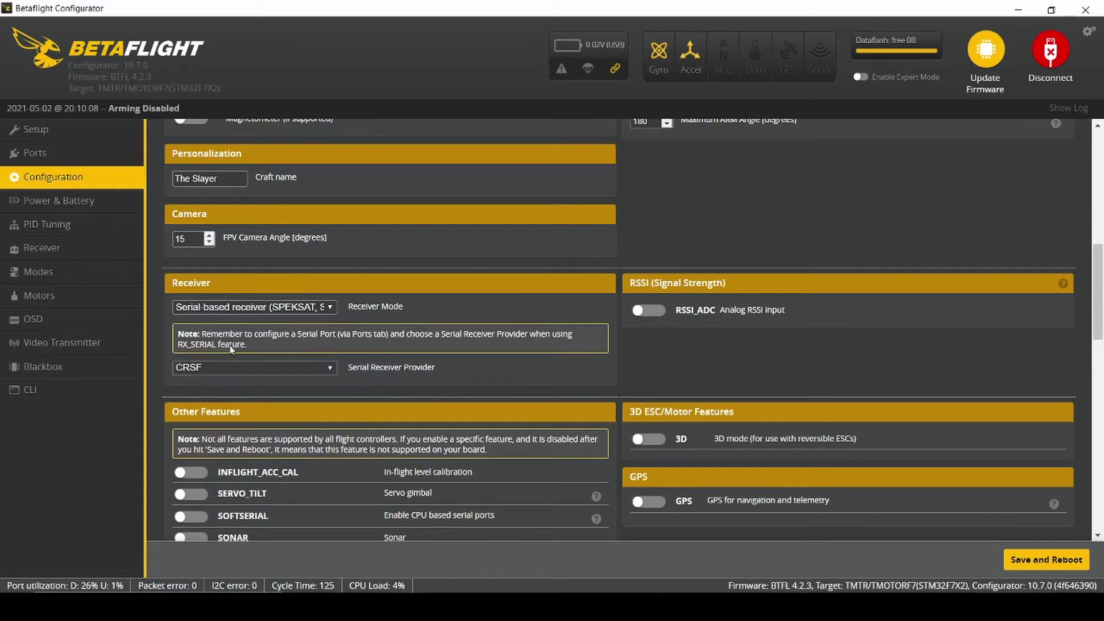
{"action": "left_click", "coordinate": [333, 305]}
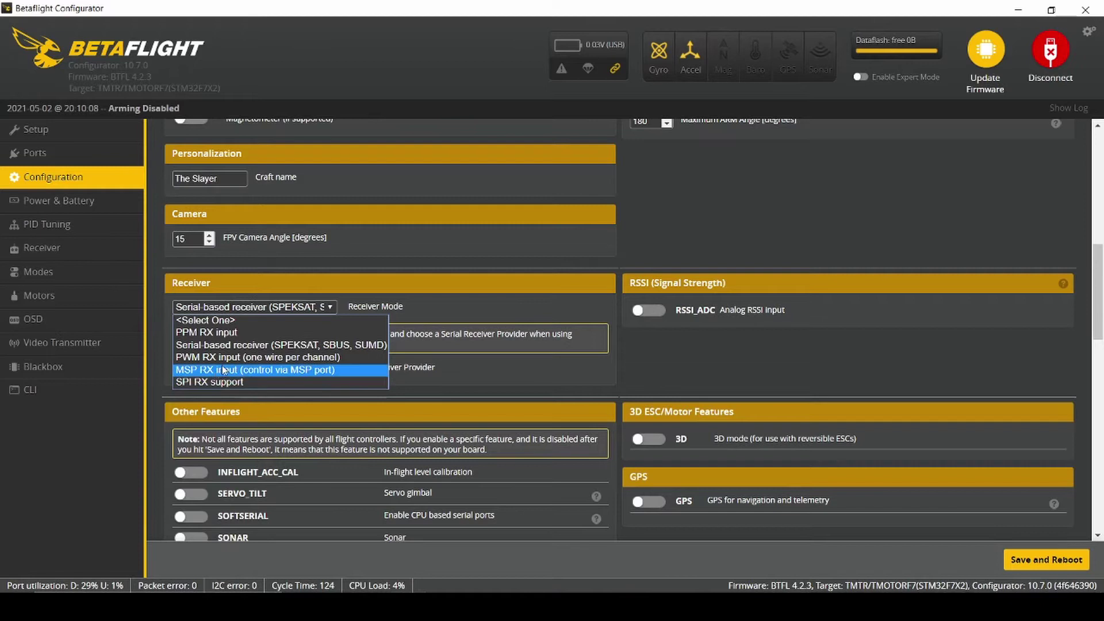
{"action": "left_click", "coordinate": [241, 348]}
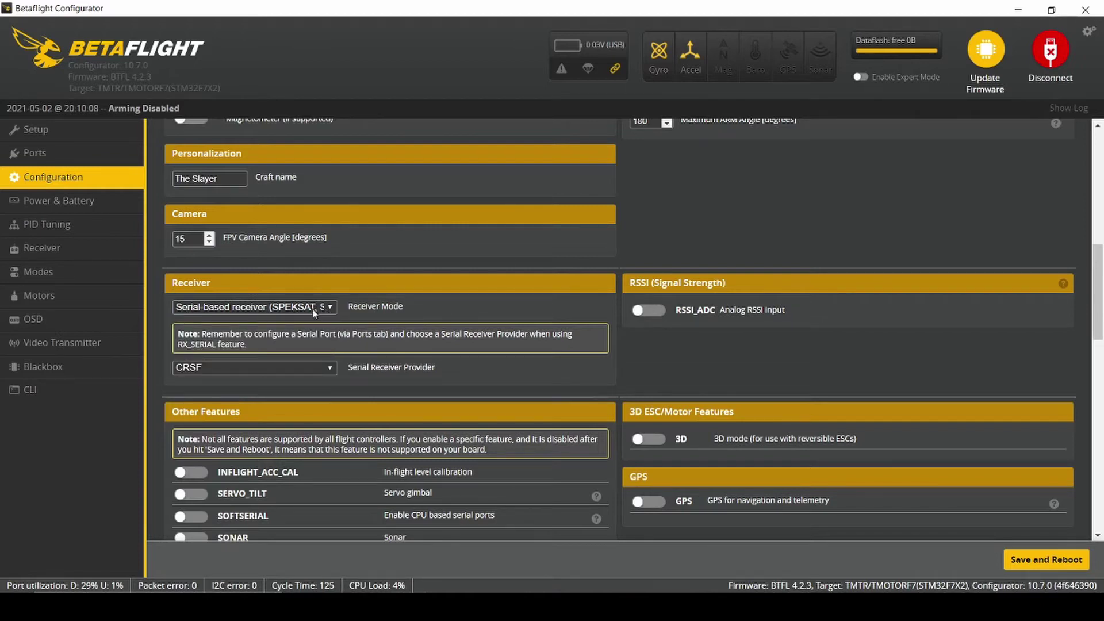
{"action": "left_click", "coordinate": [333, 366]}
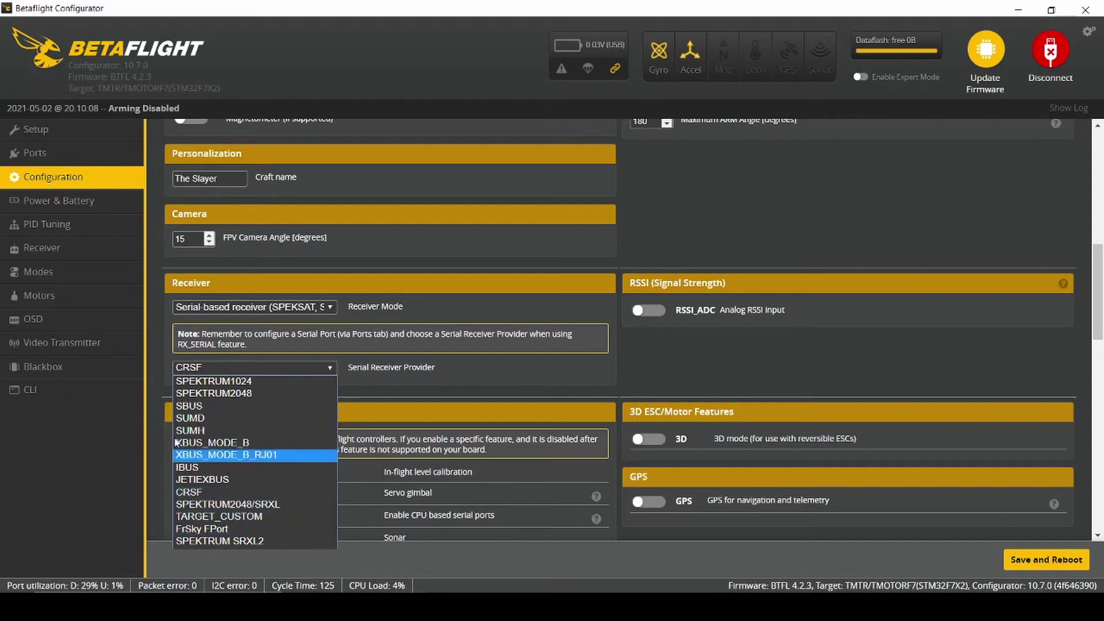
{"action": "left_click", "coordinate": [191, 492]}
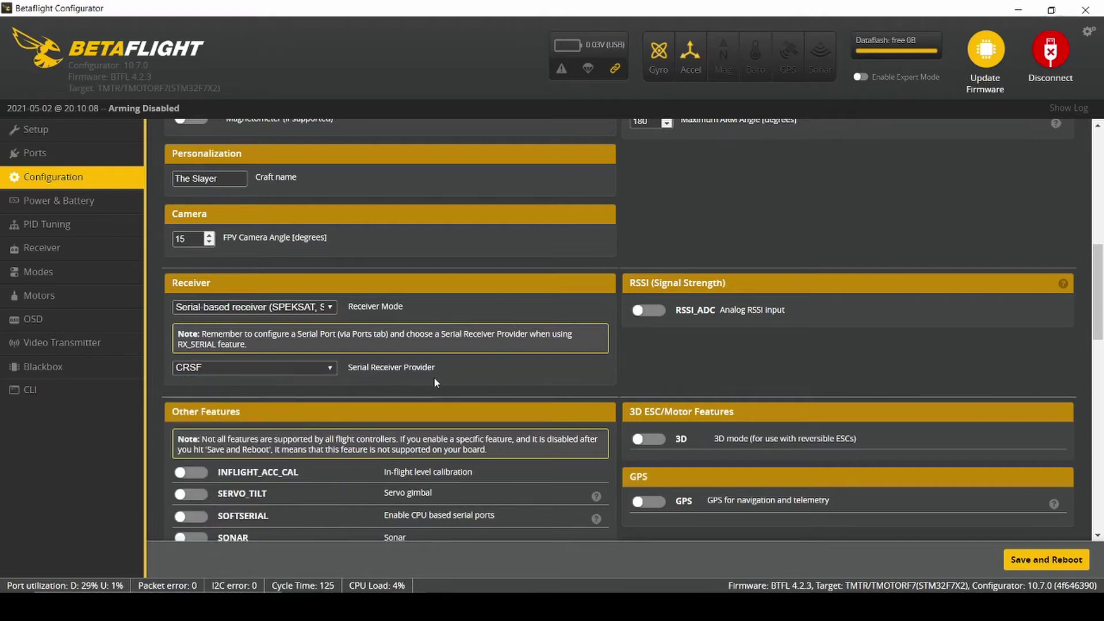
- Examine the Other Features toggles, the Dshot beacon settings and the full list of beeper conditions
{"action": "scroll", "coordinate": [434, 377], "scroll_direction": "down", "scroll_amount": 1}
{"action": "scroll", "coordinate": [363, 345], "scroll_direction": "down", "scroll_amount": 1}
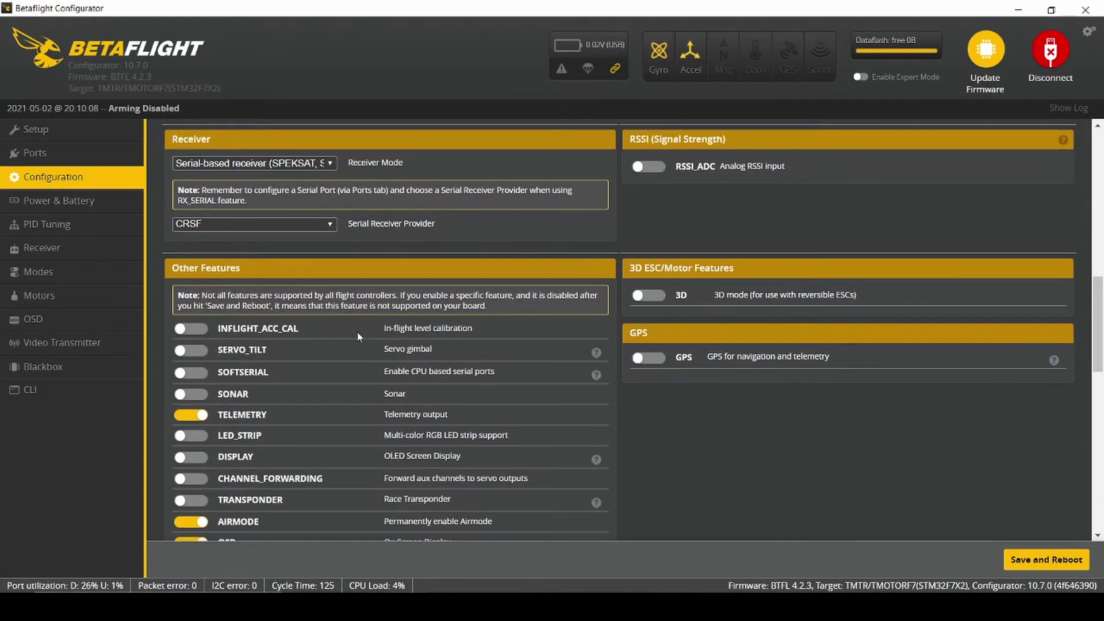
{"action": "scroll", "coordinate": [349, 301], "scroll_direction": "down", "scroll_amount": 1}
{"action": "scroll", "coordinate": [331, 279], "scroll_direction": "down", "scroll_amount": 1}
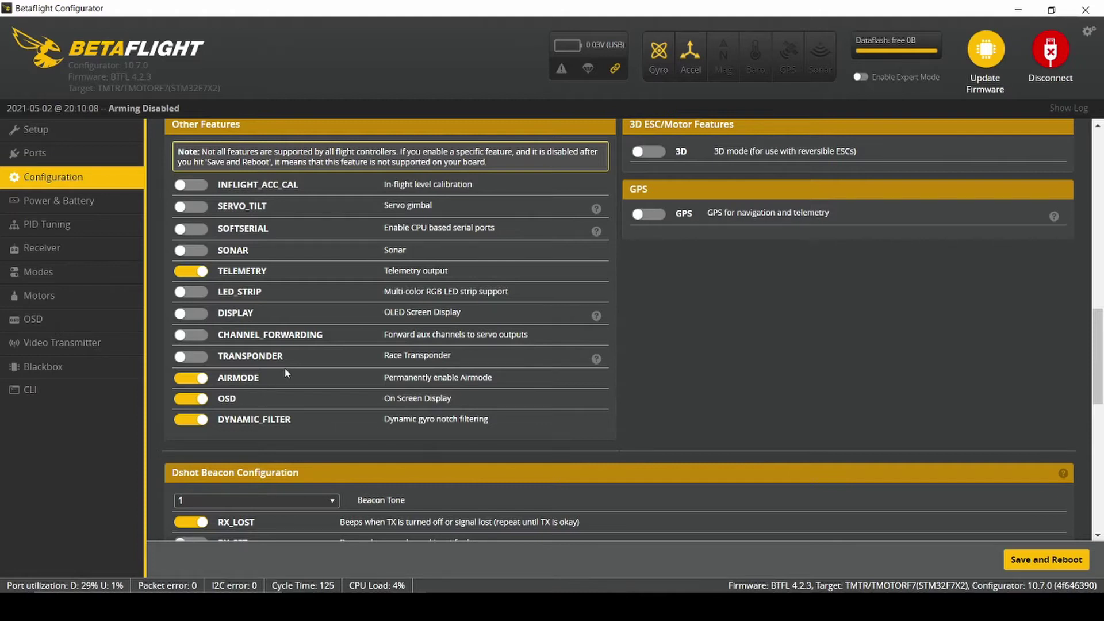
{"action": "scroll", "coordinate": [285, 368], "scroll_direction": "down", "scroll_amount": 1}
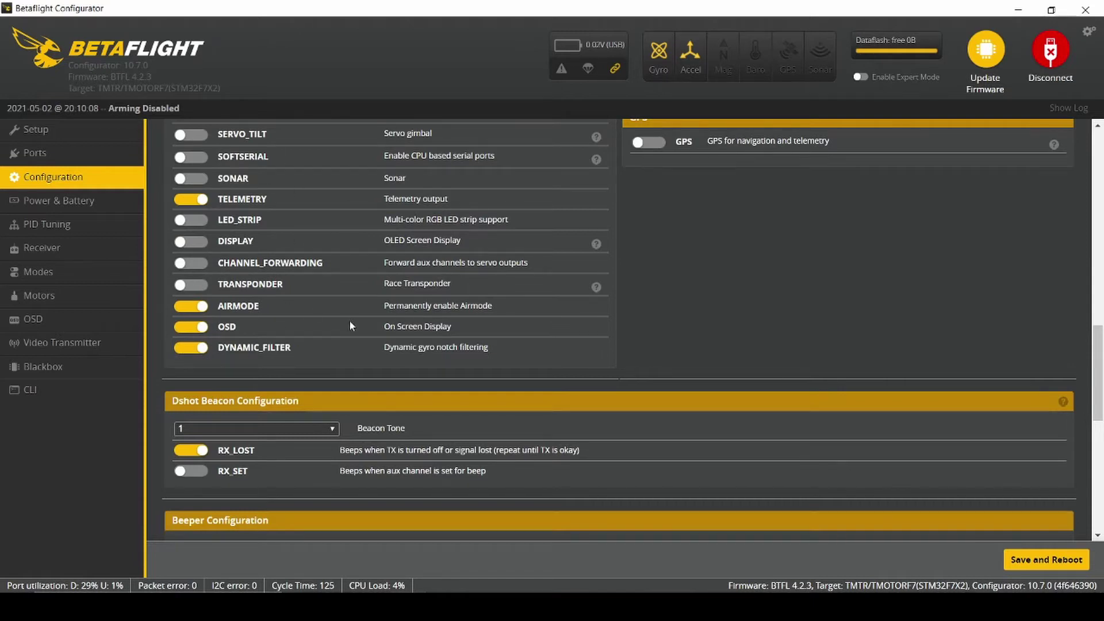
{"action": "scroll", "coordinate": [372, 333], "scroll_direction": "down", "scroll_amount": 3}
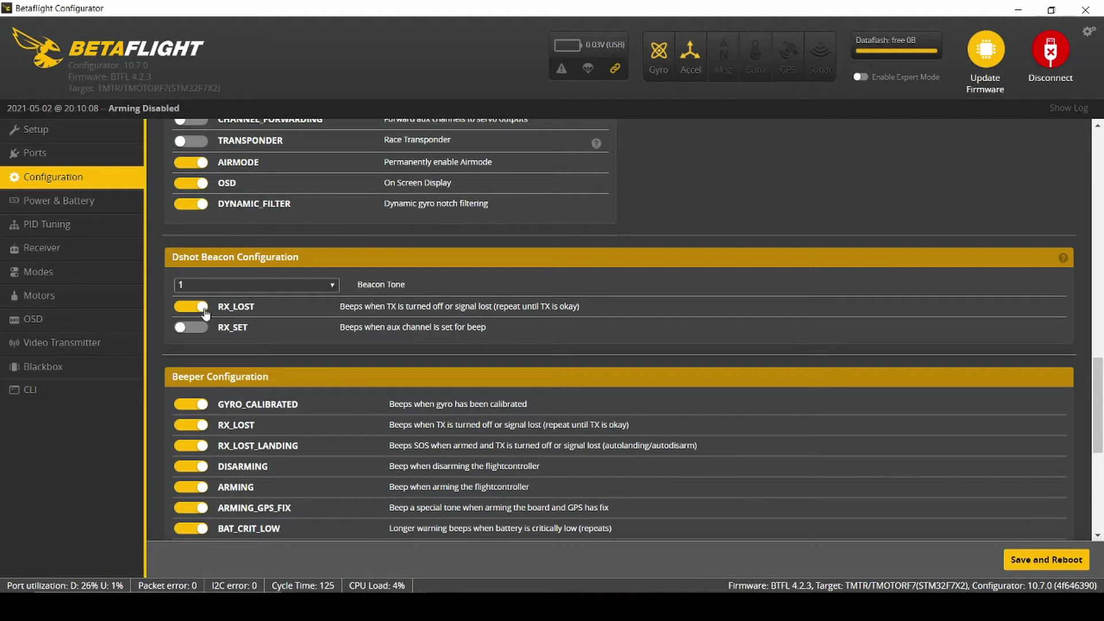
{"action": "scroll", "coordinate": [305, 304], "scroll_direction": "down", "scroll_amount": 2}
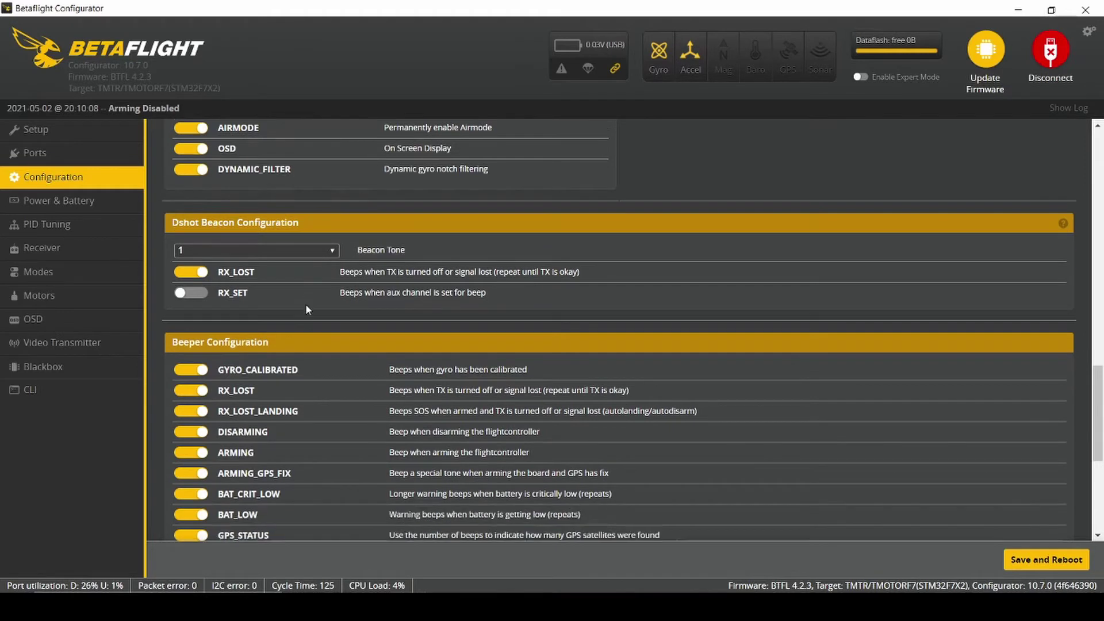
{"action": "scroll", "coordinate": [276, 264], "scroll_direction": "down", "scroll_amount": 3}
{"action": "scroll", "coordinate": [249, 231], "scroll_direction": "up", "scroll_amount": 2}
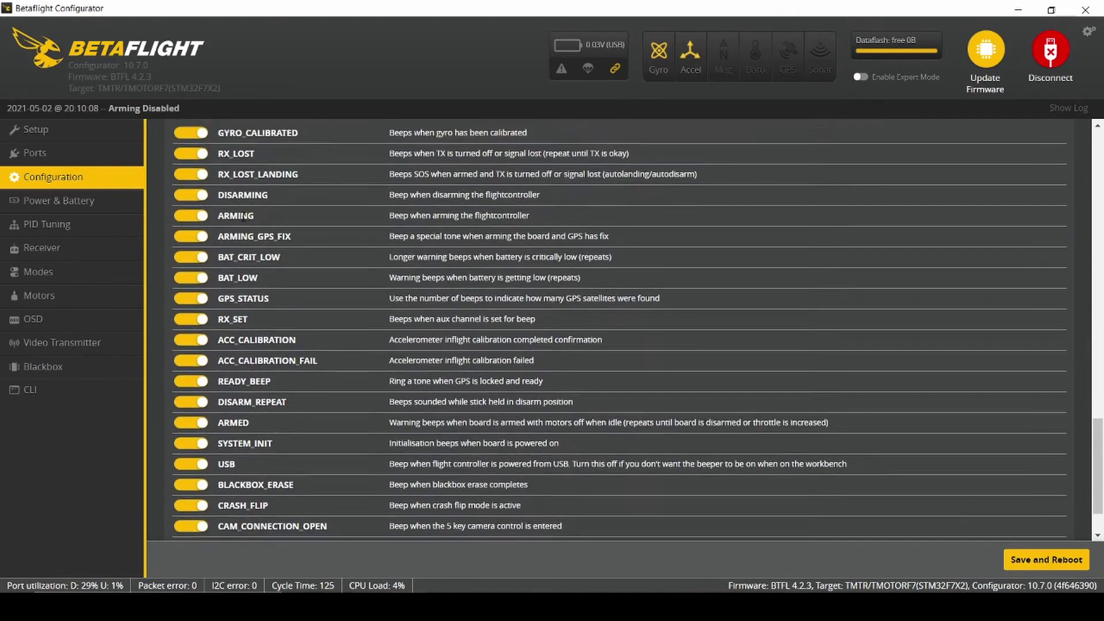
{"action": "scroll", "coordinate": [248, 231], "scroll_direction": "down", "scroll_amount": 2}
{"action": "scroll", "coordinate": [659, 386], "scroll_direction": "up", "scroll_amount": 10}
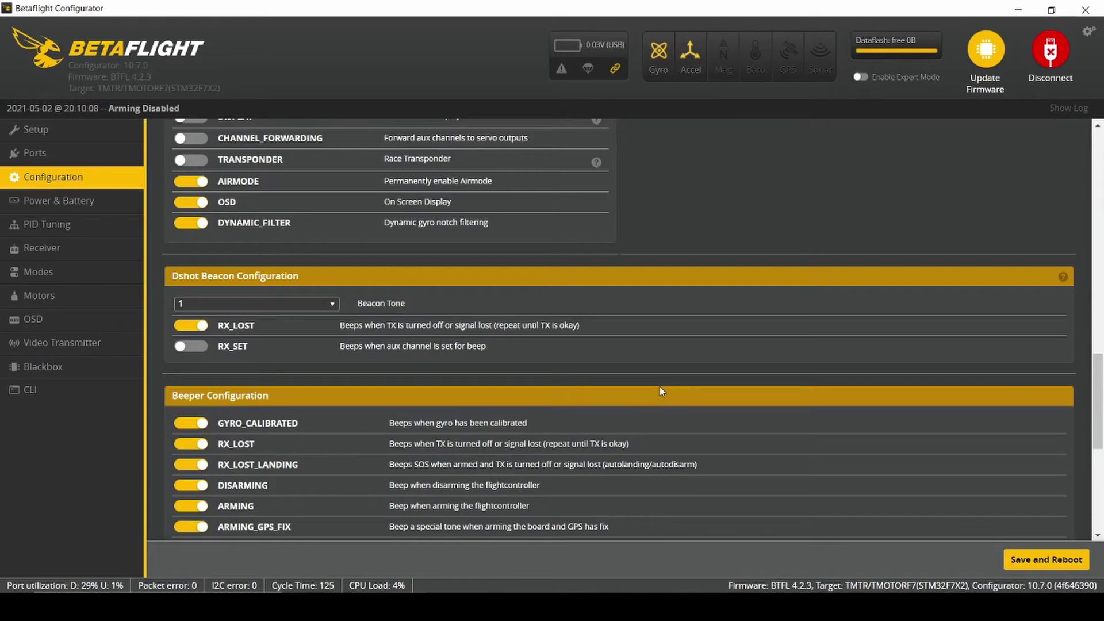
- Try DSHOT300 as the ESC/Motor protocol, and restore DSHOT600
{"action": "scroll", "coordinate": [642, 386], "scroll_direction": "up", "scroll_amount": 5}
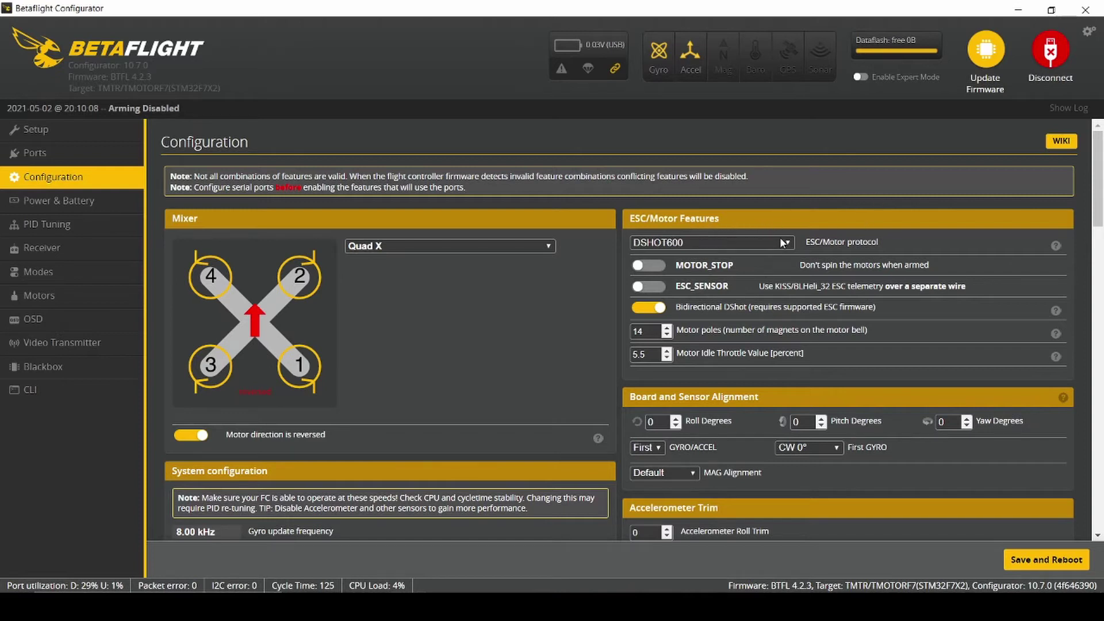
{"action": "scroll", "coordinate": [725, 265], "scroll_direction": "down", "scroll_amount": 1}
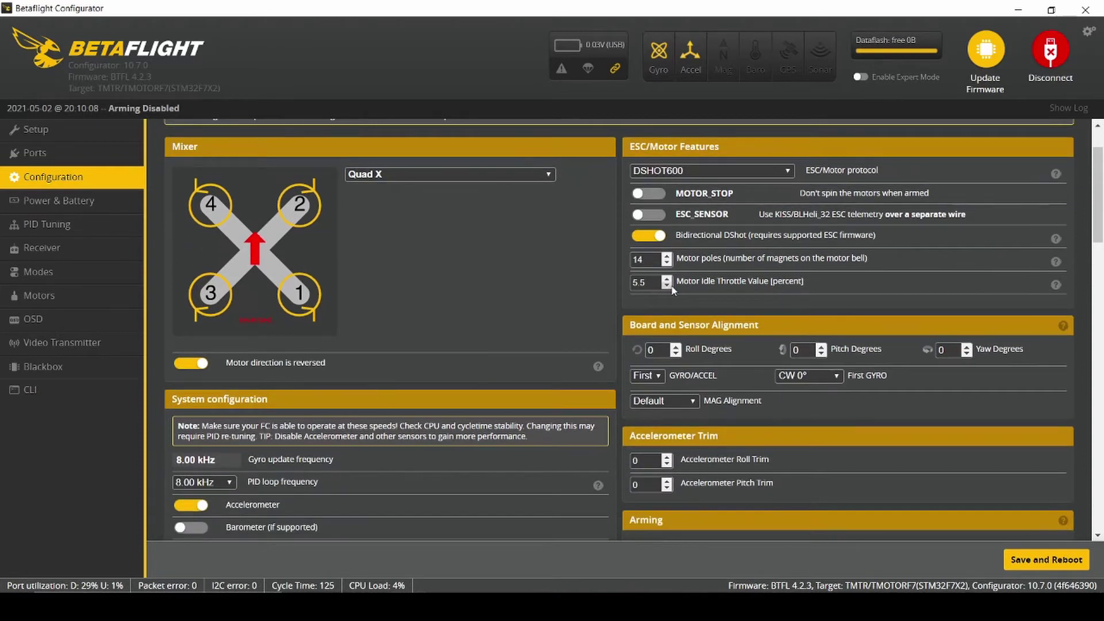
{"action": "scroll", "coordinate": [672, 286], "scroll_direction": "up", "scroll_amount": 1}
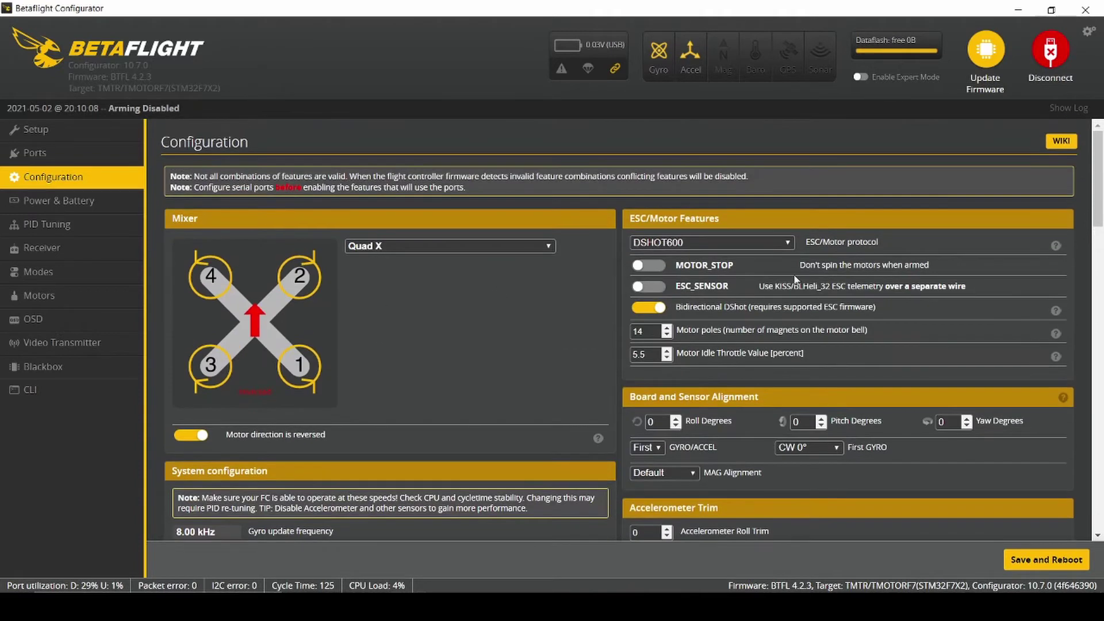
{"action": "left_click", "coordinate": [788, 246]}
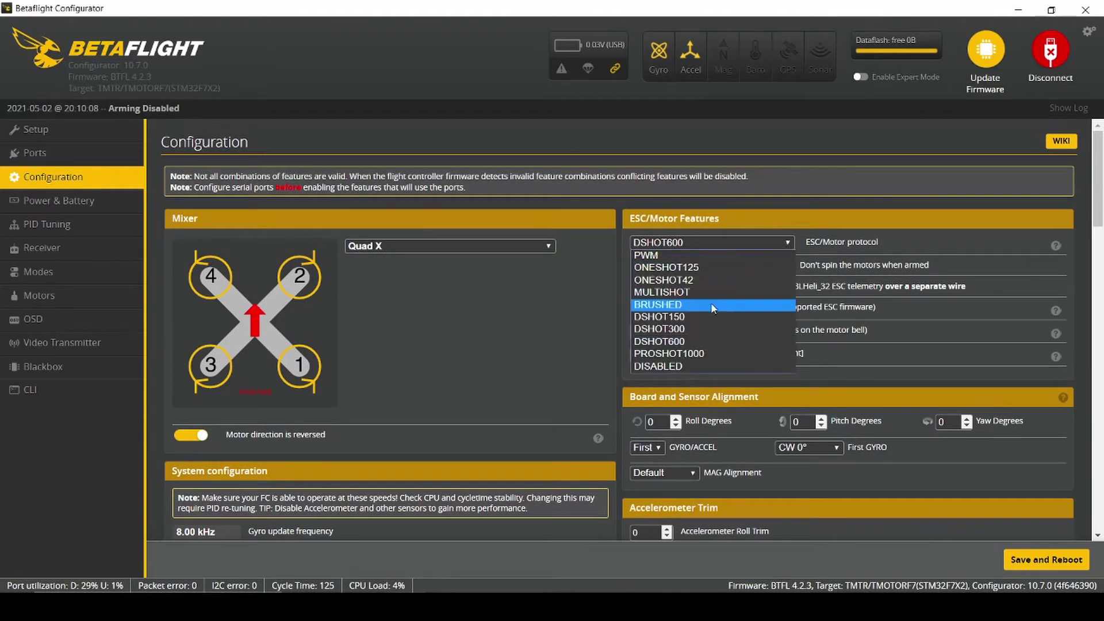
{"action": "left_click", "coordinate": [695, 336]}
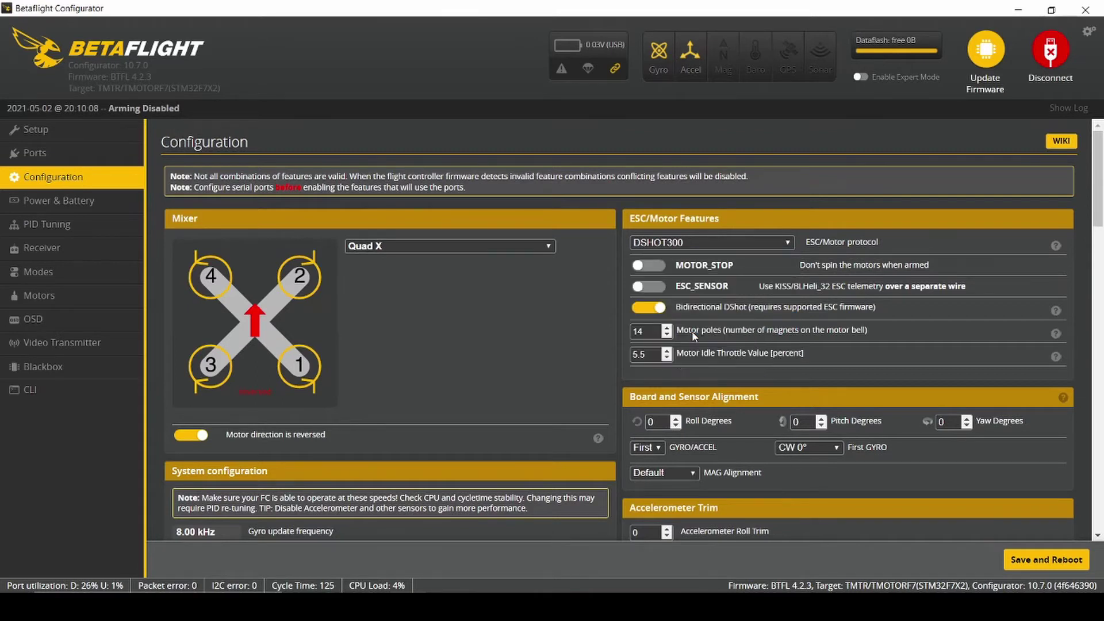
{"action": "left_click", "coordinate": [786, 244]}
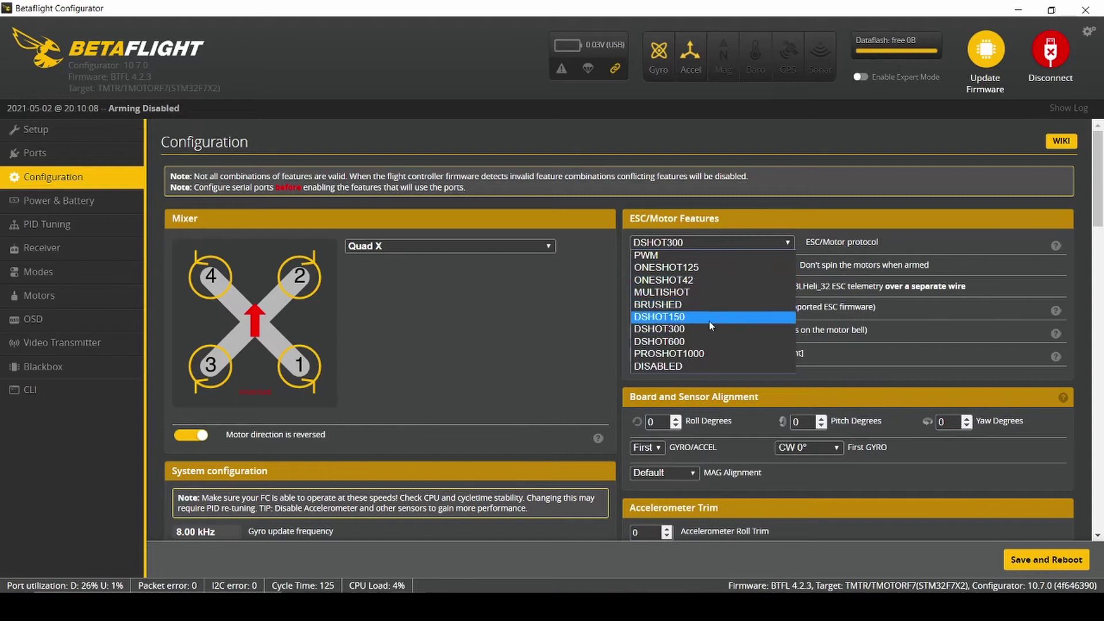
{"action": "left_click", "coordinate": [687, 341]}
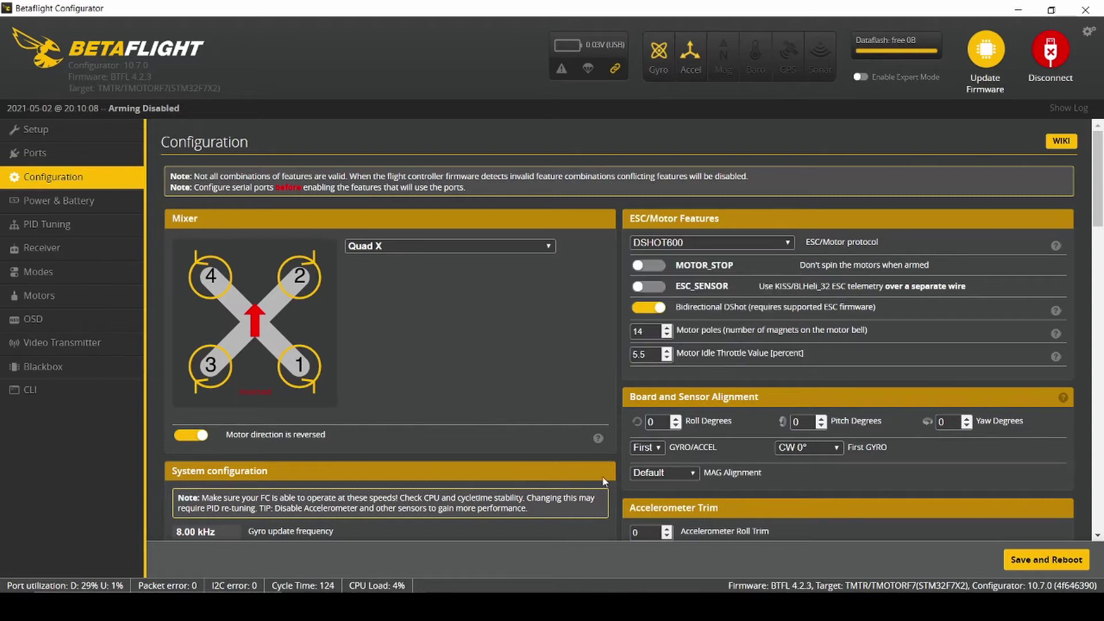
- Disable Bidirectional DShot in the ESC/Motor Features, and enable it again
{"action": "left_click", "coordinate": [639, 307]}
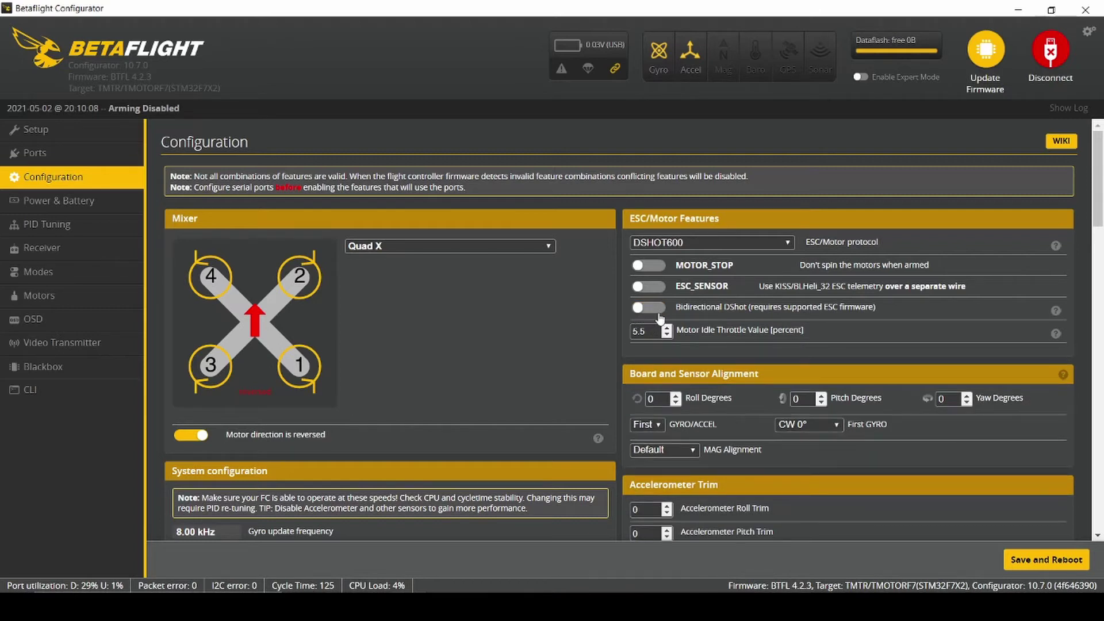
{"action": "left_click", "coordinate": [642, 307]}
- Save the configuration with a reboot of the flight controller, and reconnect to it
{"action": "scroll", "coordinate": [868, 299], "scroll_direction": "down", "scroll_amount": 2}
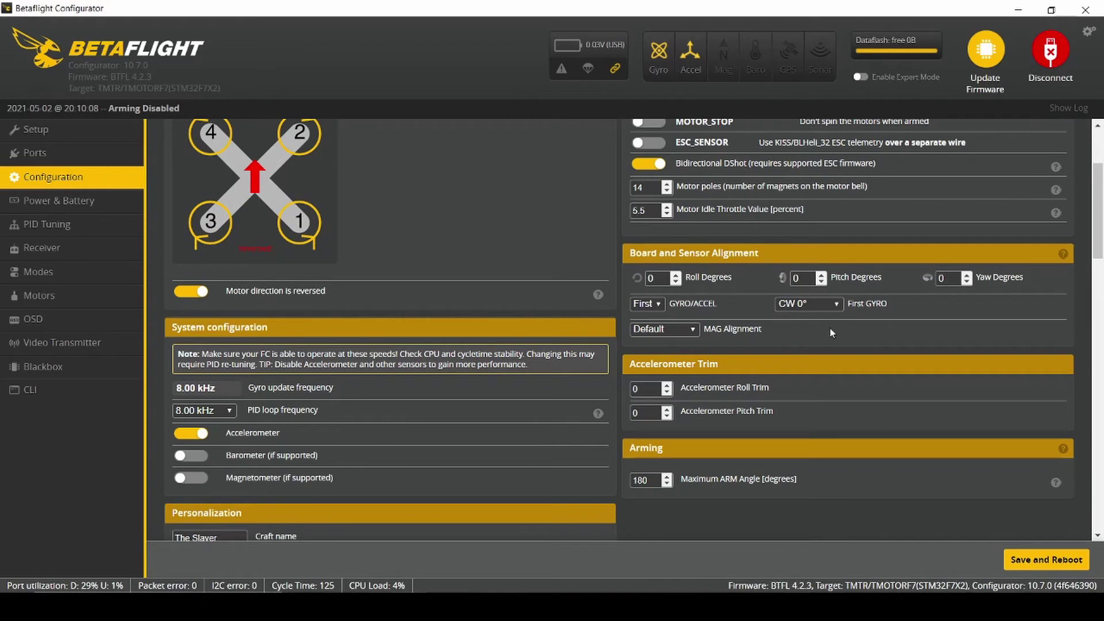
{"action": "scroll", "coordinate": [611, 312], "scroll_direction": "down", "scroll_amount": 2}
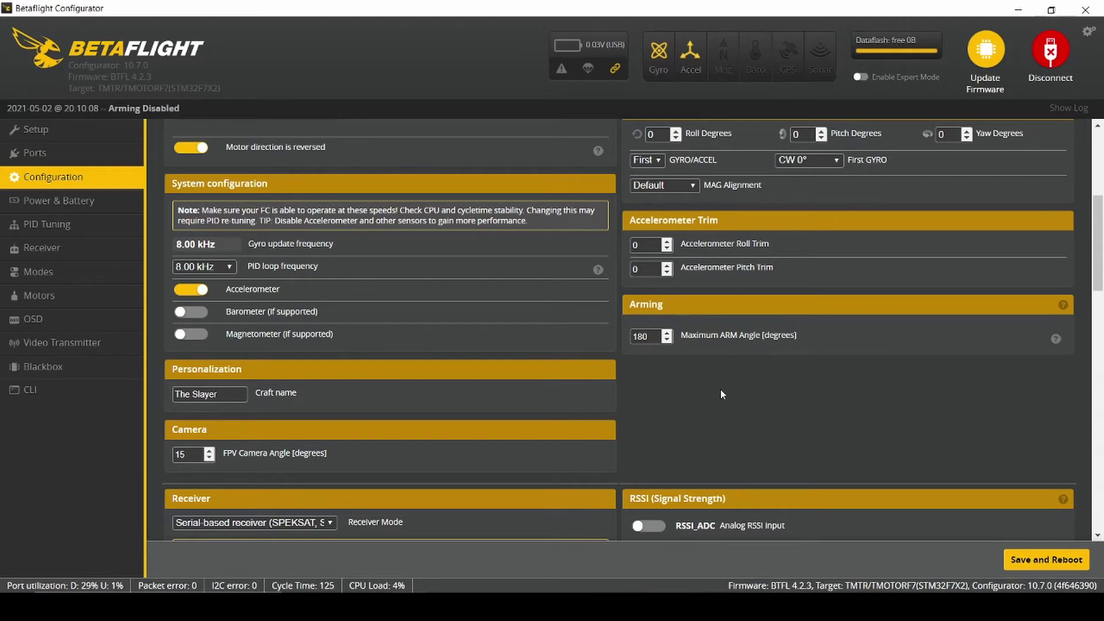
{"action": "scroll", "coordinate": [726, 382], "scroll_direction": "down", "scroll_amount": 5}
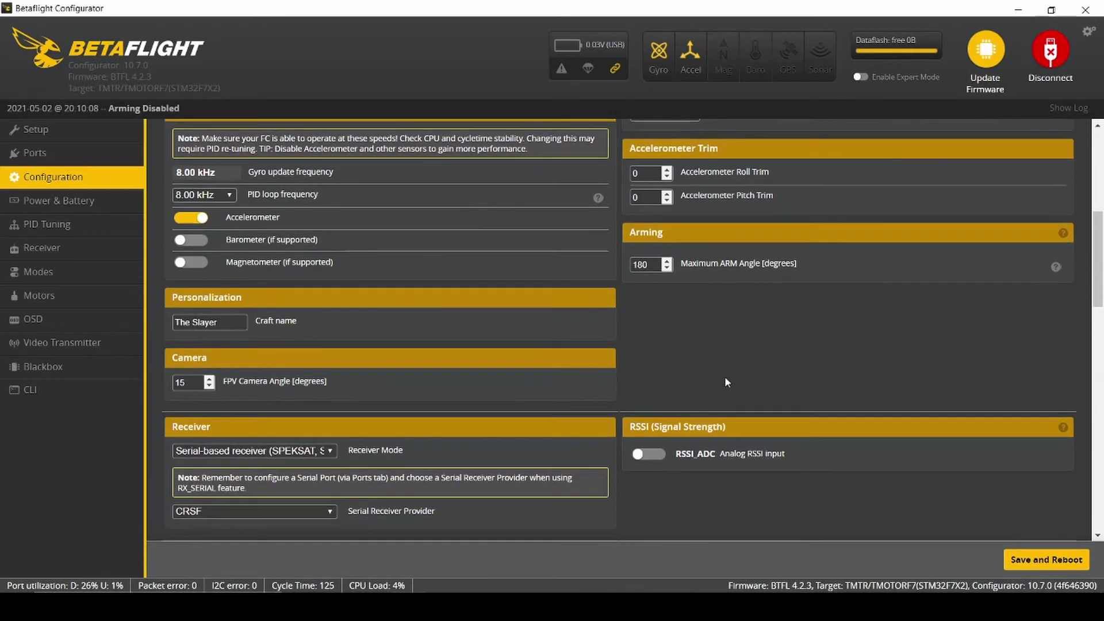
{"action": "scroll", "coordinate": [719, 369], "scroll_direction": "down", "scroll_amount": 3}
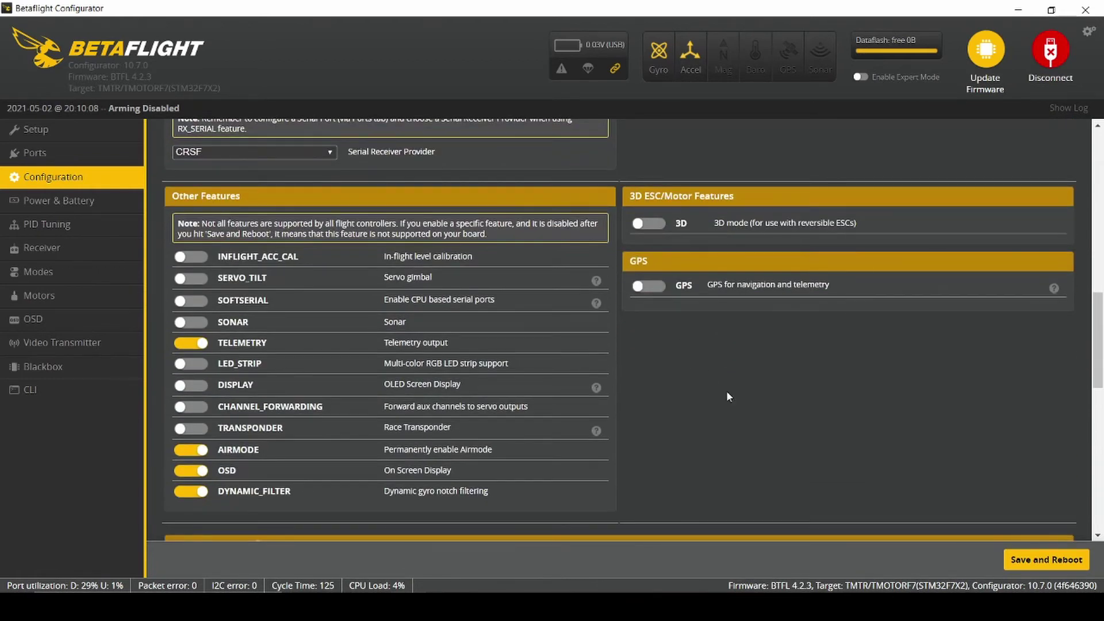
{"action": "scroll", "coordinate": [717, 444], "scroll_direction": "up", "scroll_amount": 5}
{"action": "scroll", "coordinate": [716, 443], "scroll_direction": "down", "scroll_amount": 6}
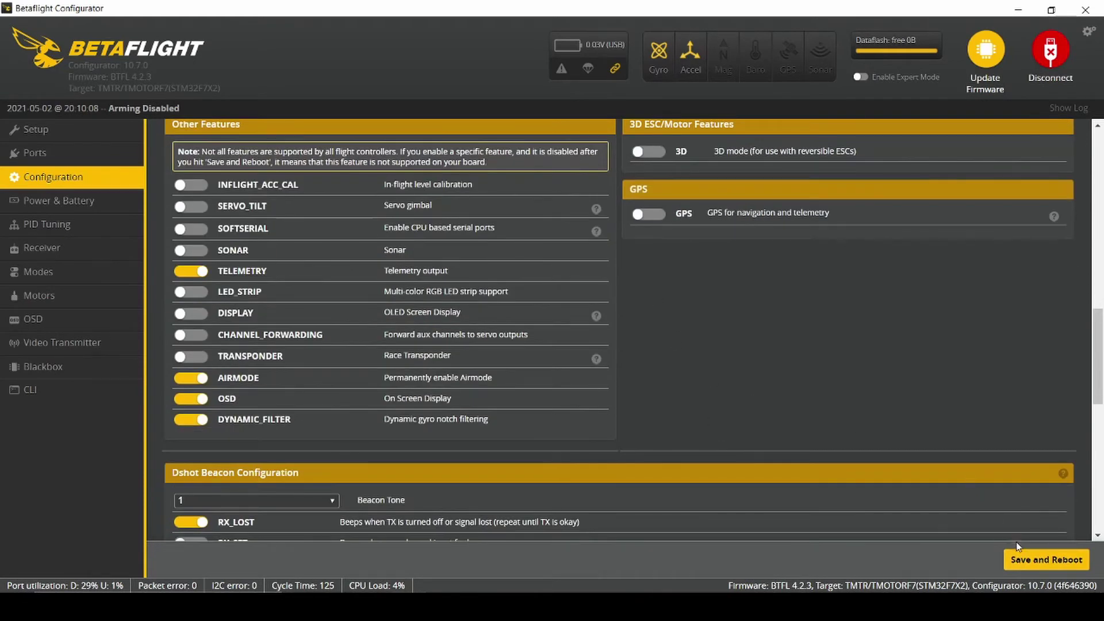
{"action": "left_click", "coordinate": [1034, 564]}
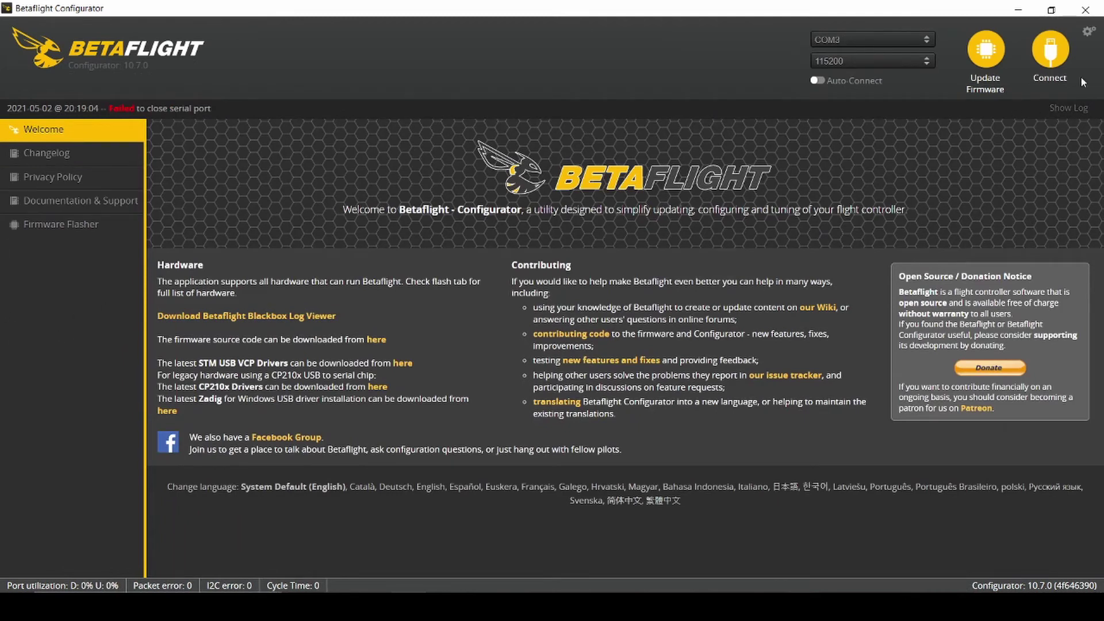
{"action": "left_click", "coordinate": [1061, 56]}
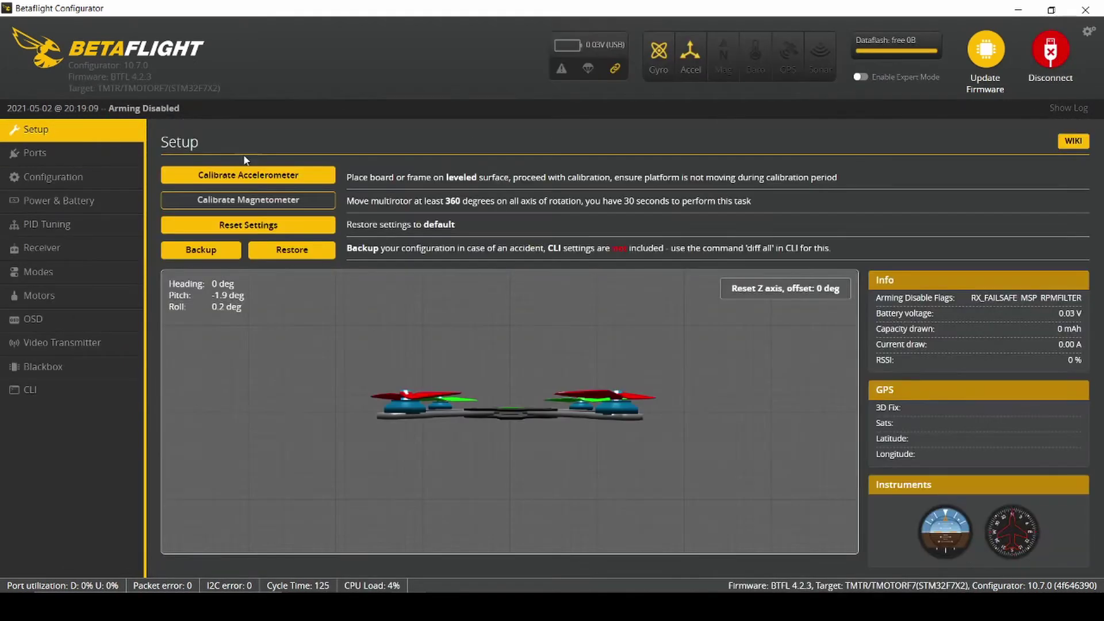
- Recheck the saved configuration, and view the Power & Battery settings and the PID Tuning values
{"action": "left_click", "coordinate": [44, 177]}
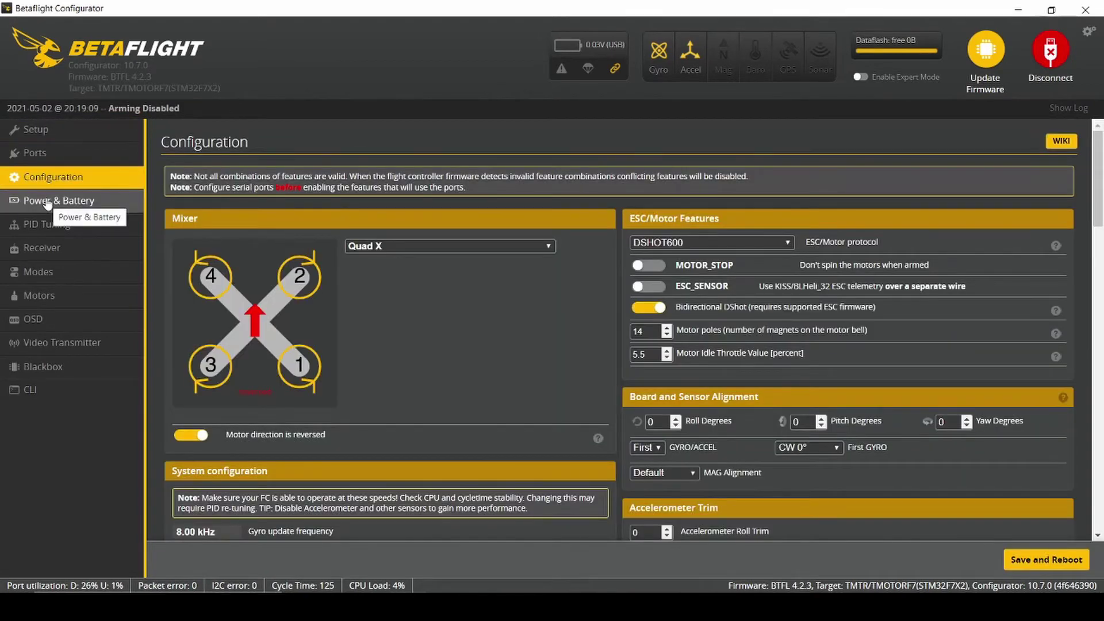
{"action": "scroll", "coordinate": [291, 350], "scroll_direction": "down", "scroll_amount": 3}
{"action": "scroll", "coordinate": [291, 350], "scroll_direction": "up", "scroll_amount": 1}
{"action": "left_click", "coordinate": [79, 201]}
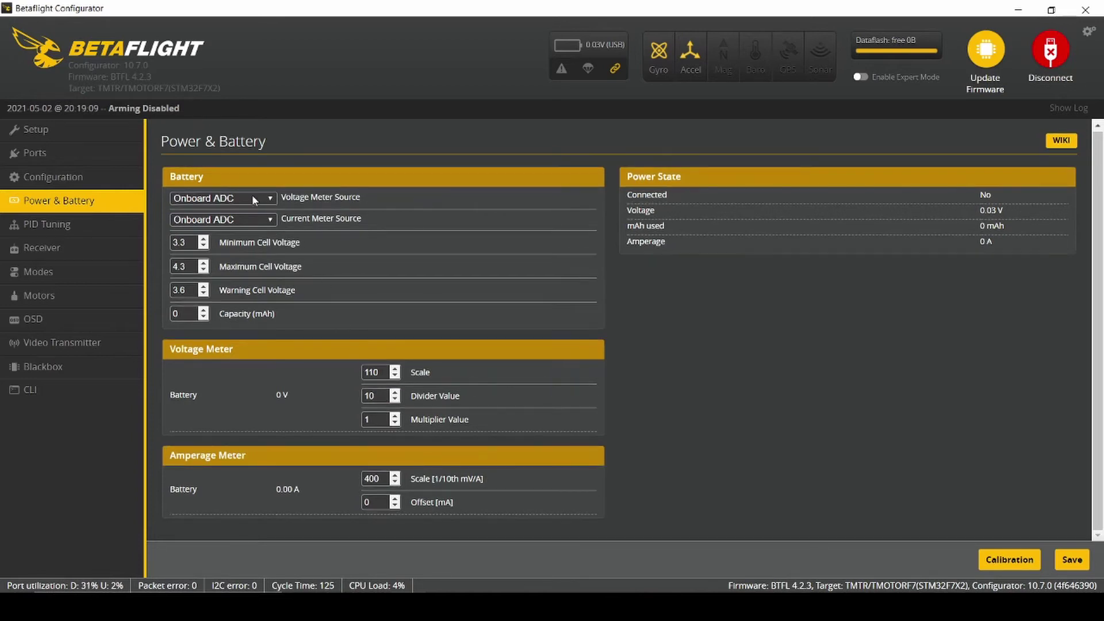
{"action": "left_click", "coordinate": [57, 224]}
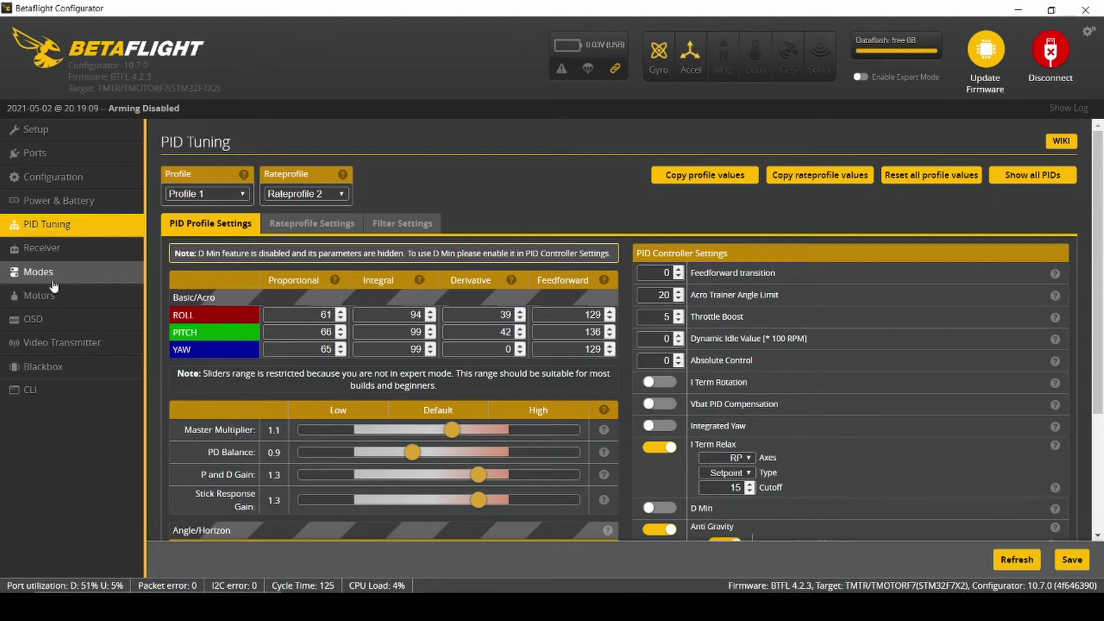
- Examine the receiver's channel map, channel bars, stick thresholds and RC smoothing settings
{"action": "left_click", "coordinate": [51, 249]}
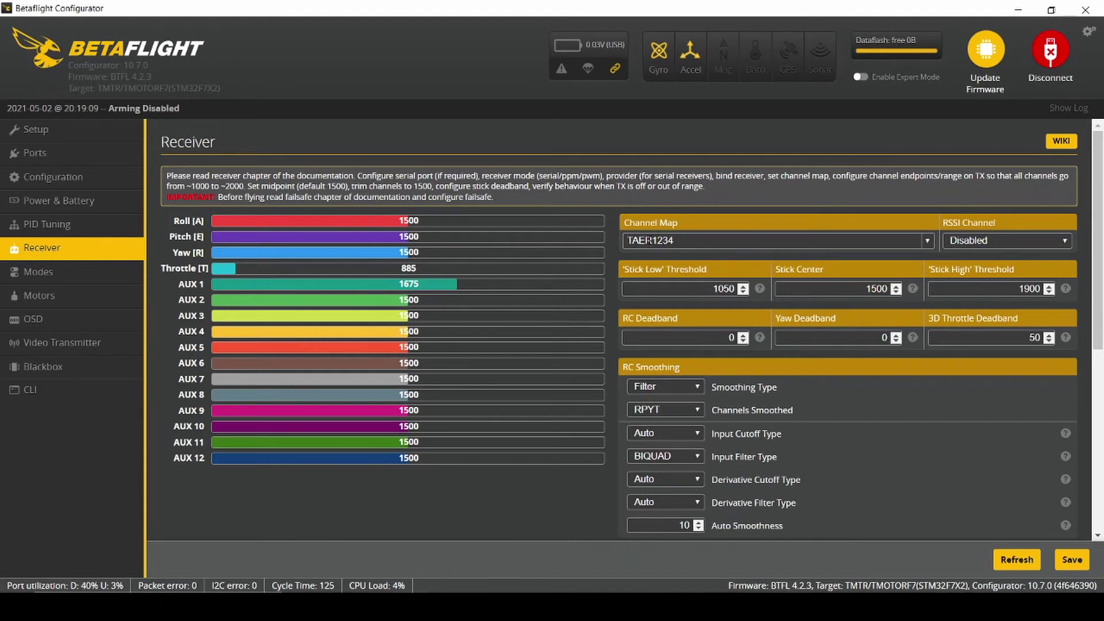
{"action": "left_click_drag", "start_coordinate": [650, 240], "coordinate": [627, 241]}
{"action": "left_click", "coordinate": [707, 244]}
{"action": "scroll", "coordinate": [701, 385], "scroll_direction": "down", "scroll_amount": 6}
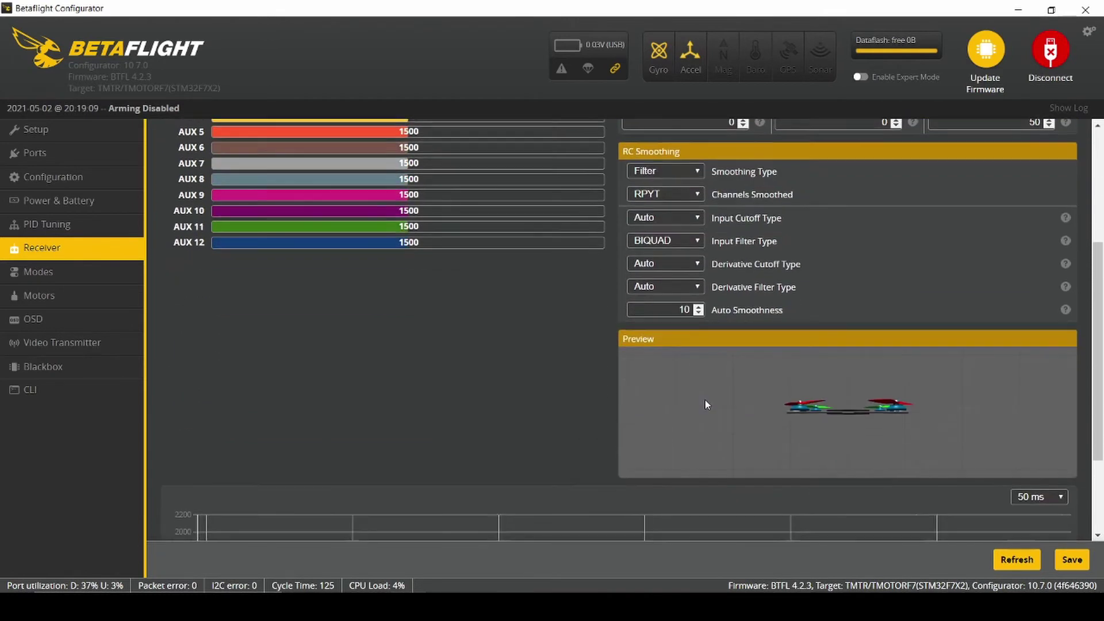
{"action": "scroll", "coordinate": [706, 411], "scroll_direction": "up", "scroll_amount": 4}
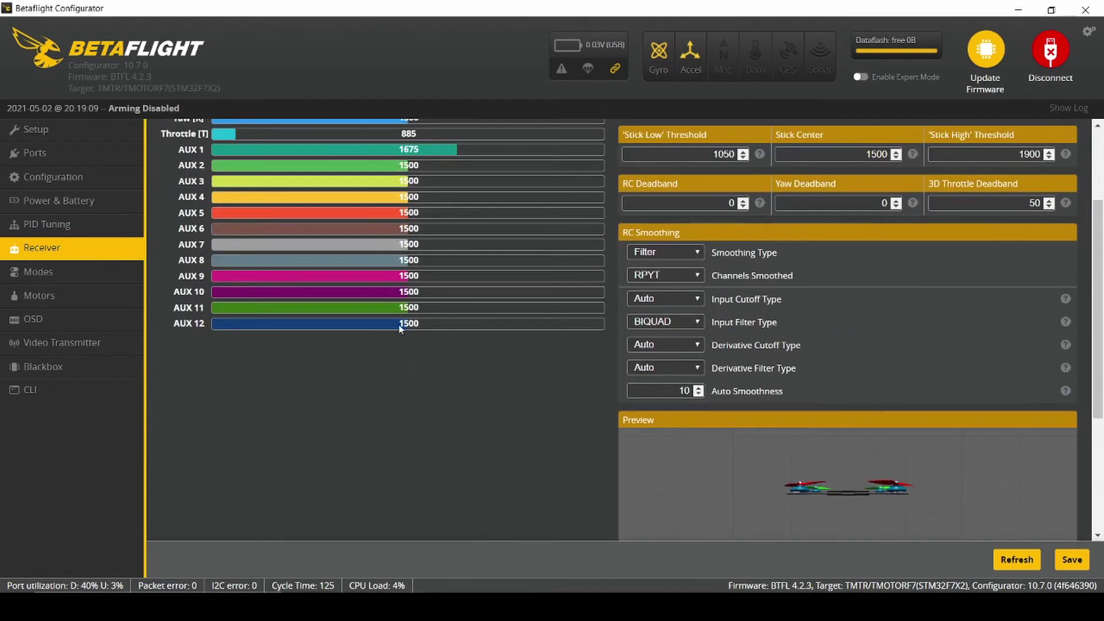
{"action": "scroll", "coordinate": [457, 277], "scroll_direction": "up", "scroll_amount": 2}
{"action": "scroll", "coordinate": [458, 303], "scroll_direction": "up", "scroll_amount": 1}
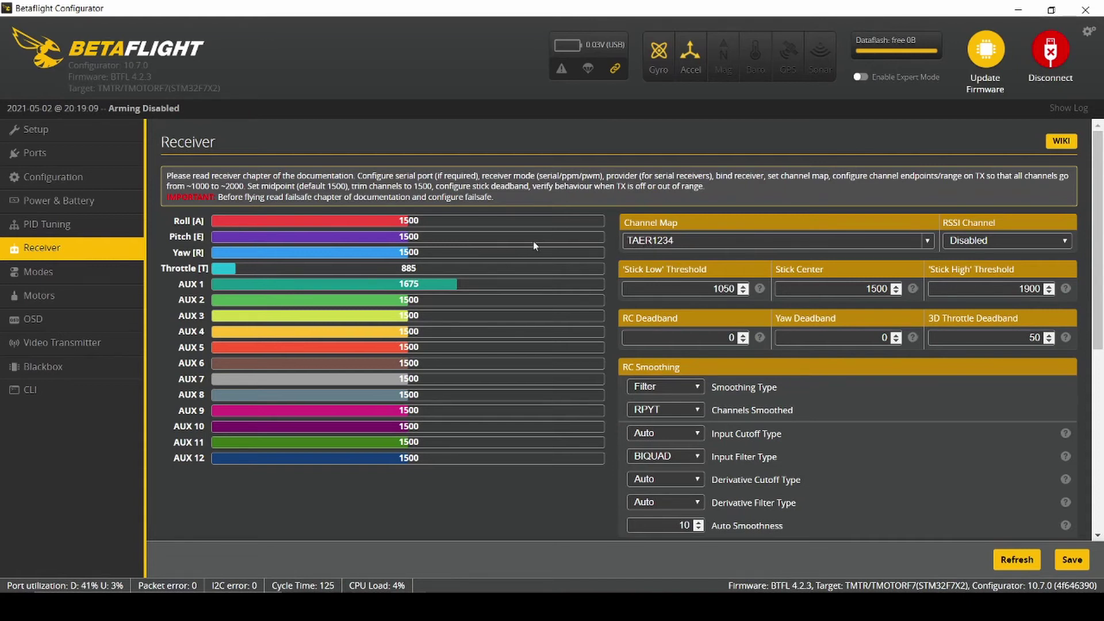
{"action": "scroll", "coordinate": [440, 396], "scroll_direction": "down", "scroll_amount": 2}
{"action": "scroll", "coordinate": [652, 394], "scroll_direction": "up", "scroll_amount": 2}
- Examine the switch ranges of the flight modes and the AUX channel choices for ARM
{"action": "left_click", "coordinate": [48, 280]}
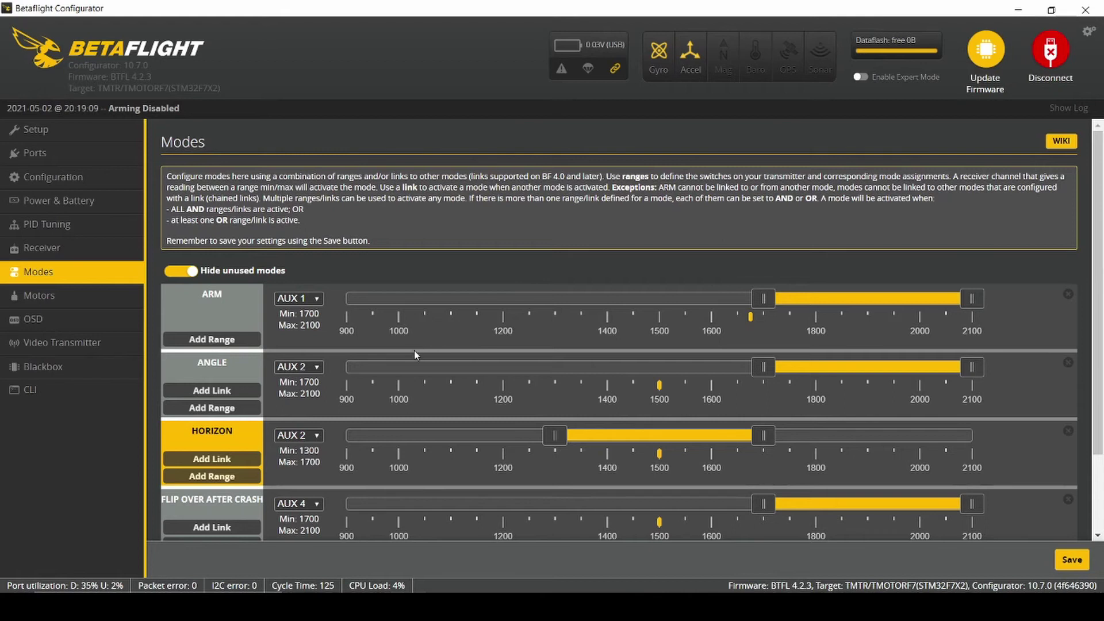
{"action": "scroll", "coordinate": [388, 348], "scroll_direction": "down", "scroll_amount": 3}
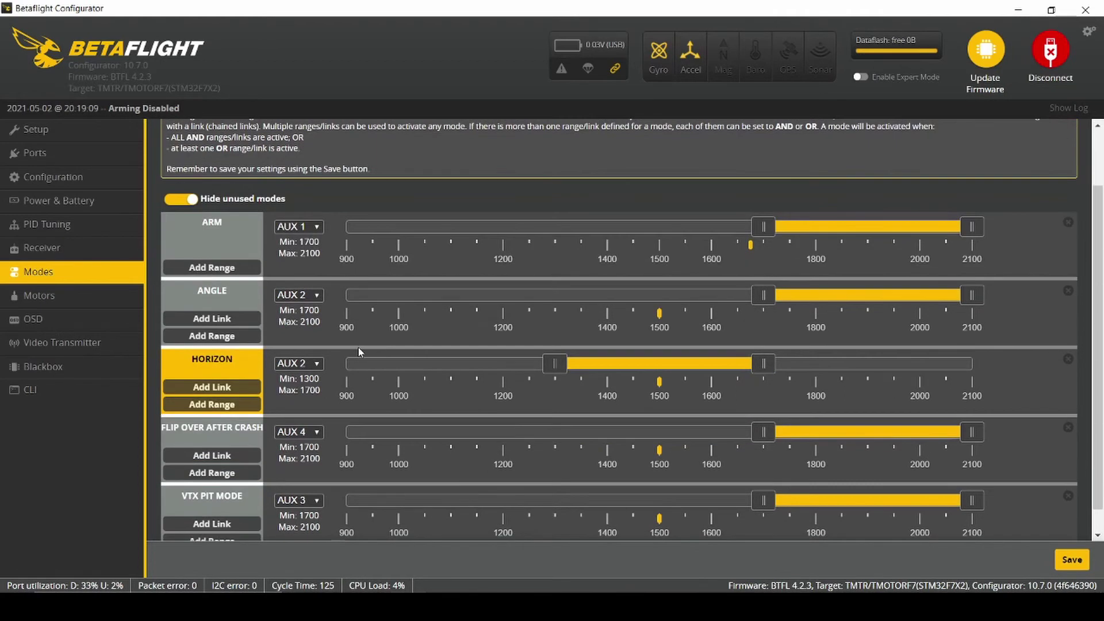
{"action": "scroll", "coordinate": [357, 346], "scroll_direction": "up", "scroll_amount": 3}
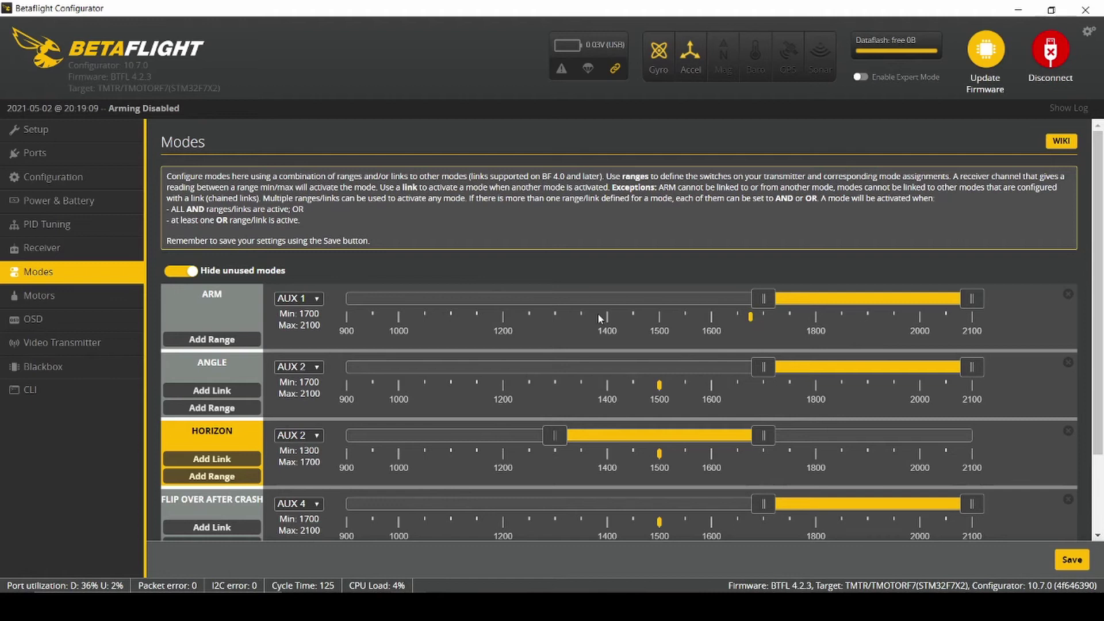
{"action": "left_click", "coordinate": [316, 299]}
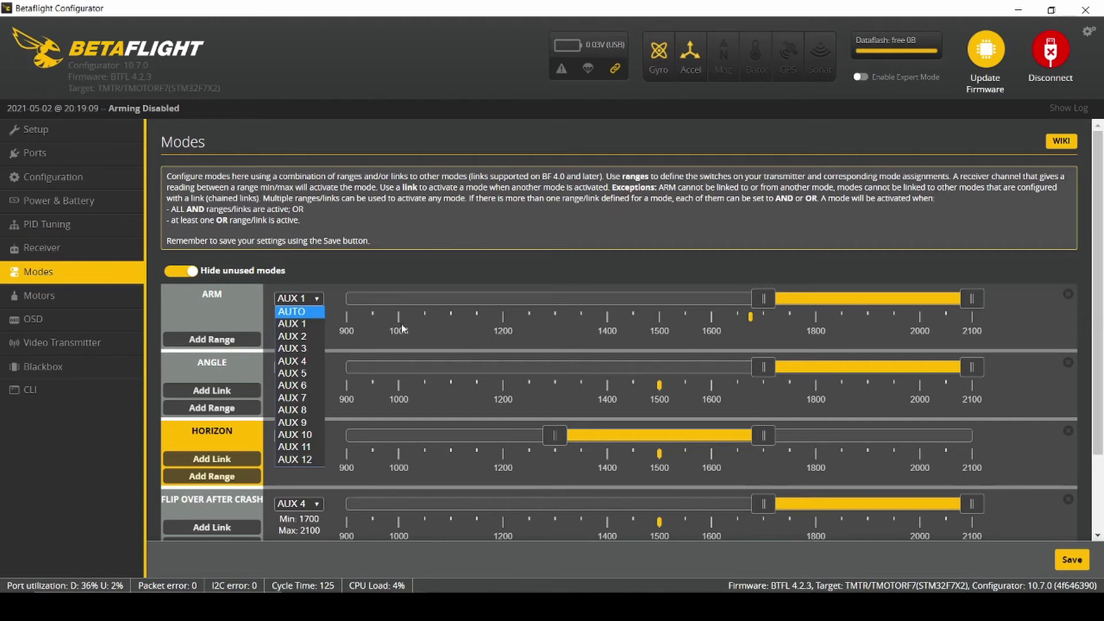
- Shift the ARM mode's activation range on AUX 1 to 1725–2100
{"action": "left_click_drag", "start_coordinate": [633, 298], "coordinate": [758, 298]}
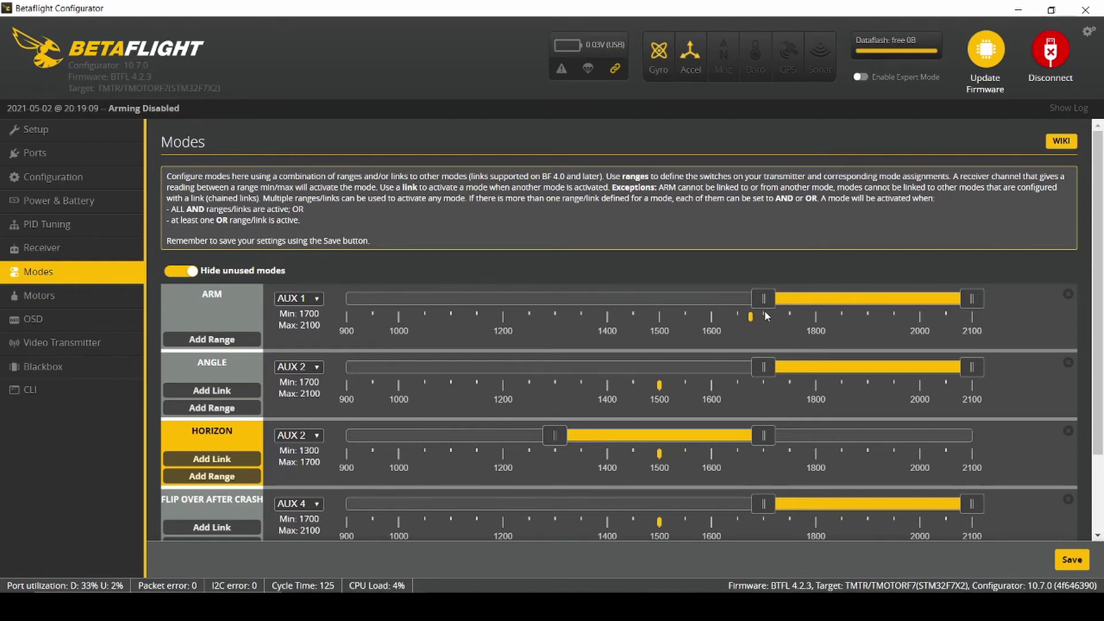
{"action": "left_click_drag", "start_coordinate": [766, 303], "coordinate": [764, 310]}
{"action": "left_click_drag", "start_coordinate": [875, 297], "coordinate": [774, 300]}
{"action": "left_click_drag", "start_coordinate": [865, 299], "coordinate": [784, 298]}
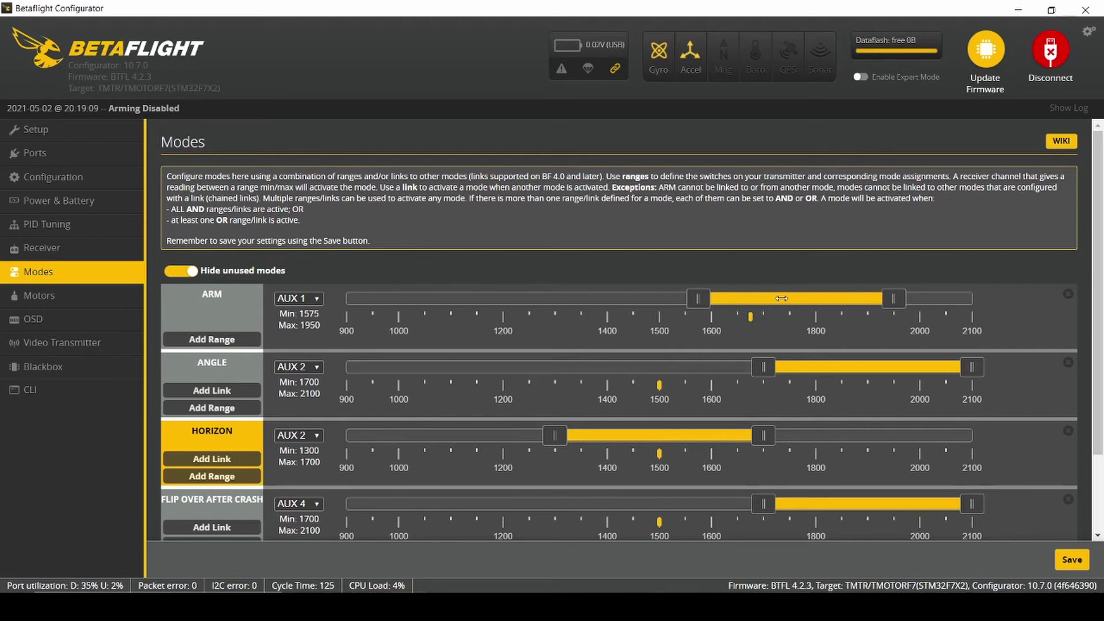
{"action": "left_click_drag", "start_coordinate": [781, 299], "coordinate": [884, 293]}
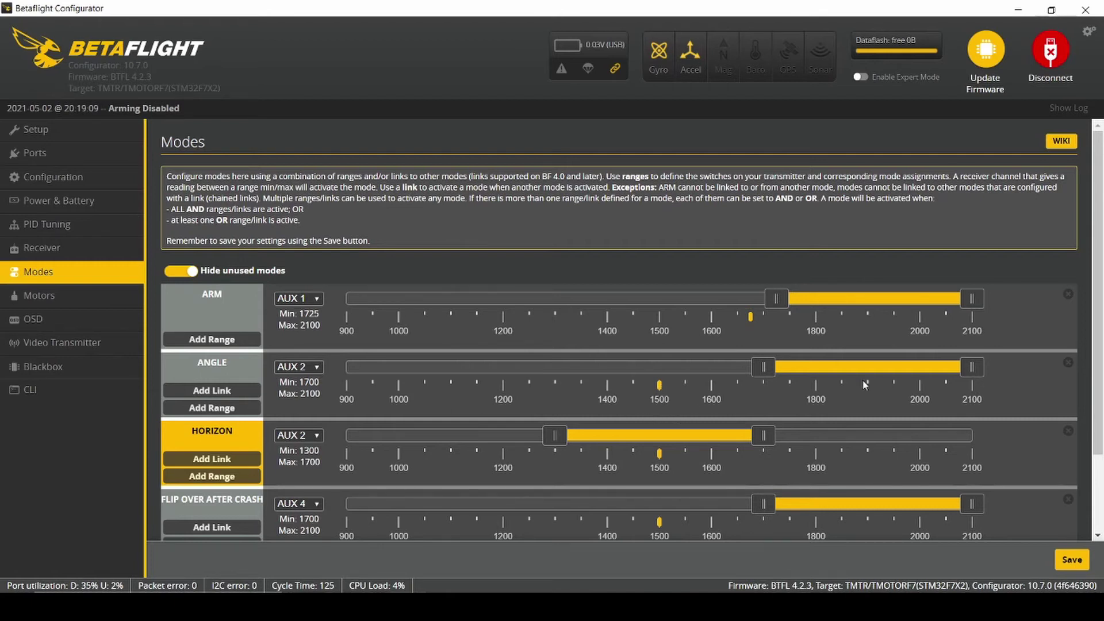
- Try an ANGLE mode range of 1300–1700 on AUX 2, and restore it to 1700–2100
{"action": "left_click_drag", "start_coordinate": [865, 365], "coordinate": [661, 362]}
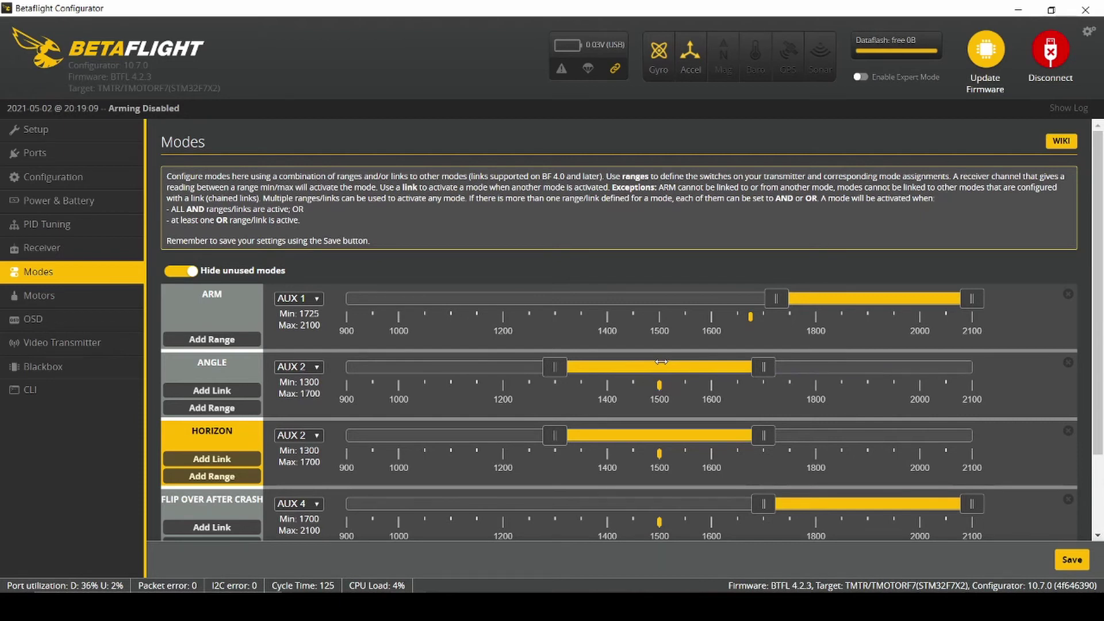
{"action": "left_click_drag", "start_coordinate": [662, 362], "coordinate": [870, 362]}
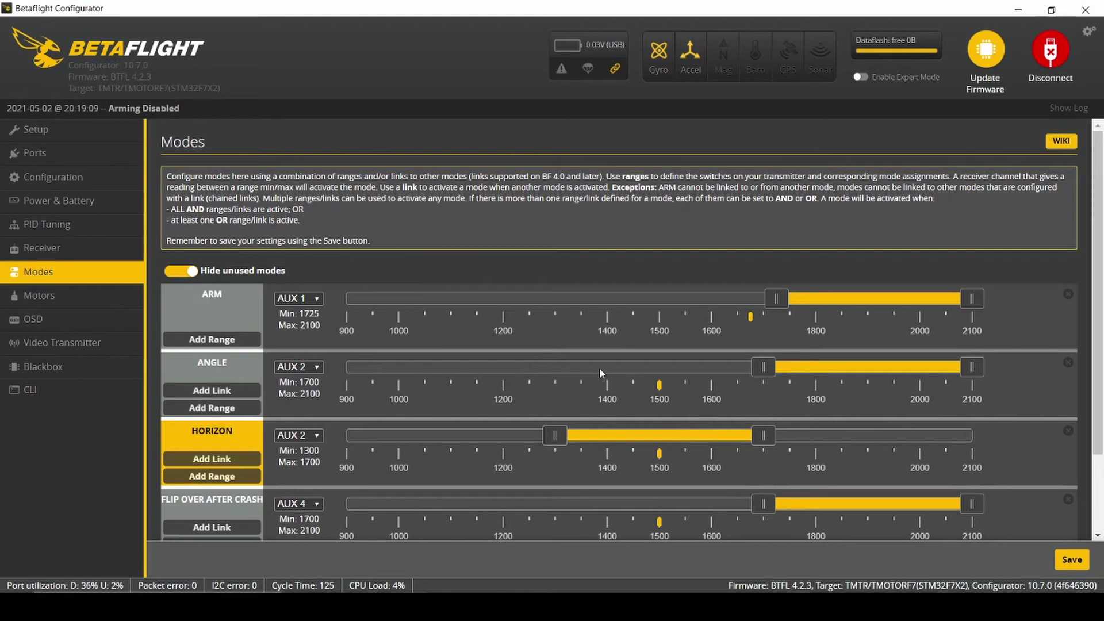
{"action": "scroll", "coordinate": [405, 395], "scroll_direction": "down", "scroll_amount": 2}
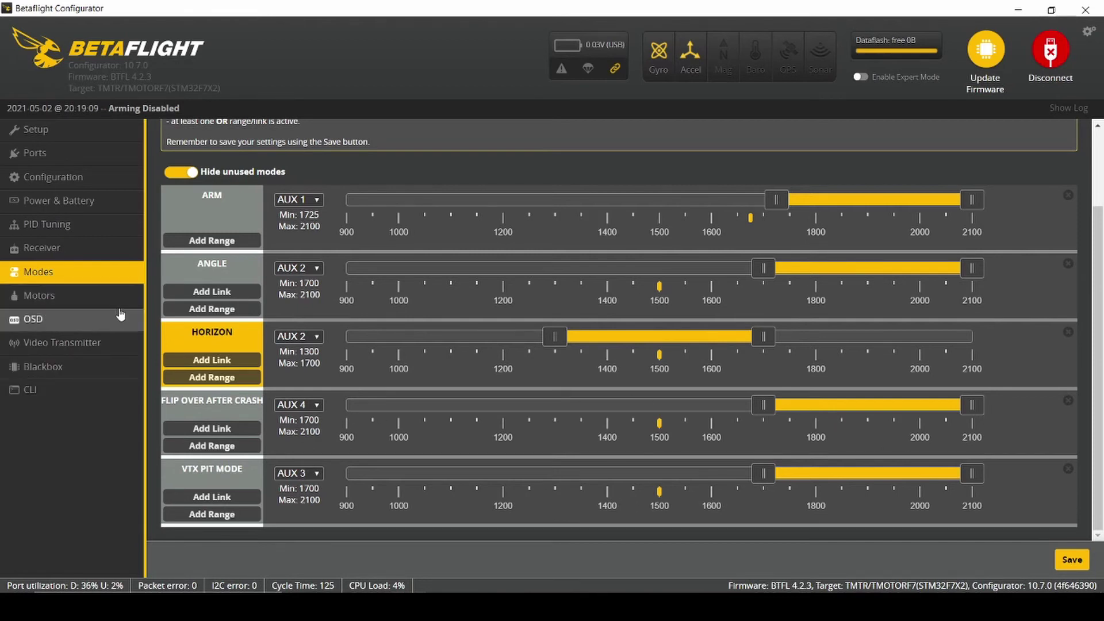
{"action": "scroll", "coordinate": [361, 334], "scroll_direction": "up", "scroll_amount": 2}
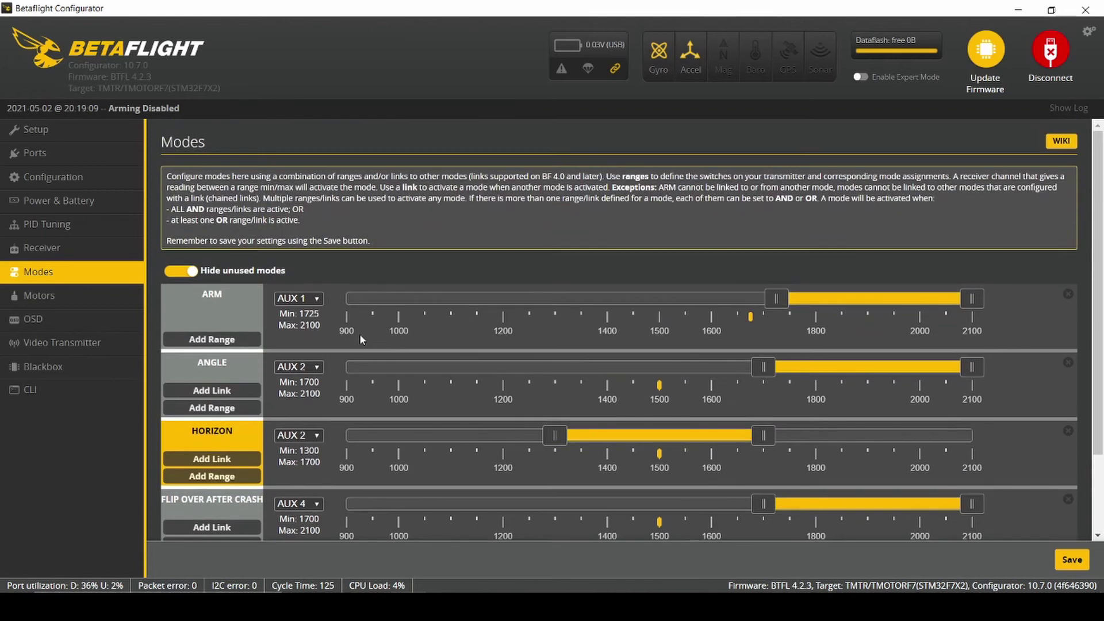
- Enable motor test mode for the Motors by accepting the propeller-removal risk notice
{"action": "left_click", "coordinate": [36, 298]}
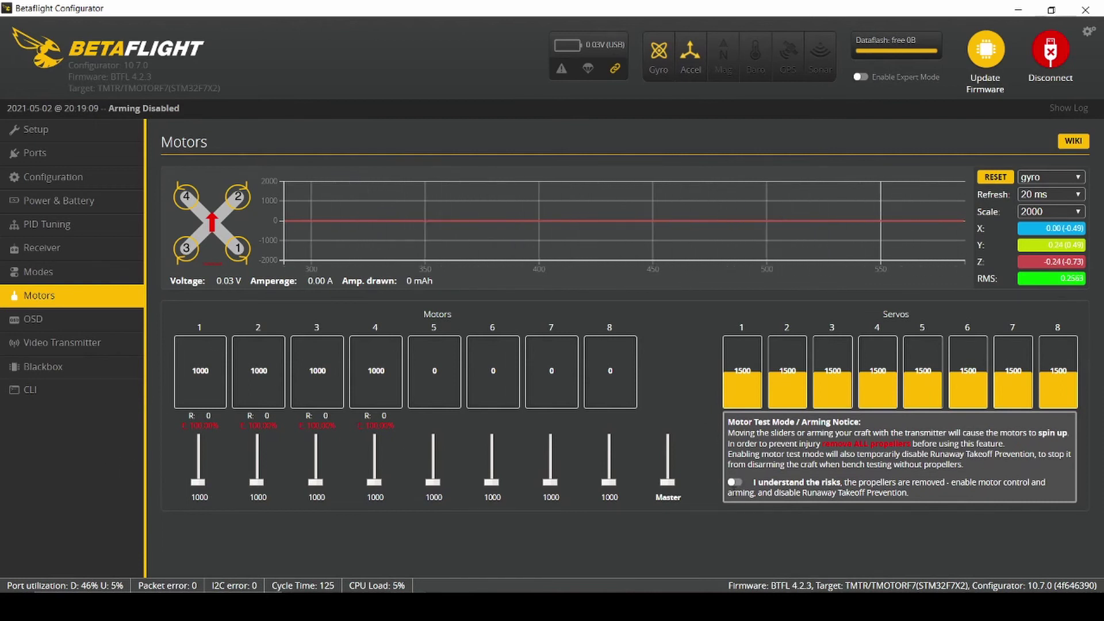
{"action": "left_click", "coordinate": [735, 483]}
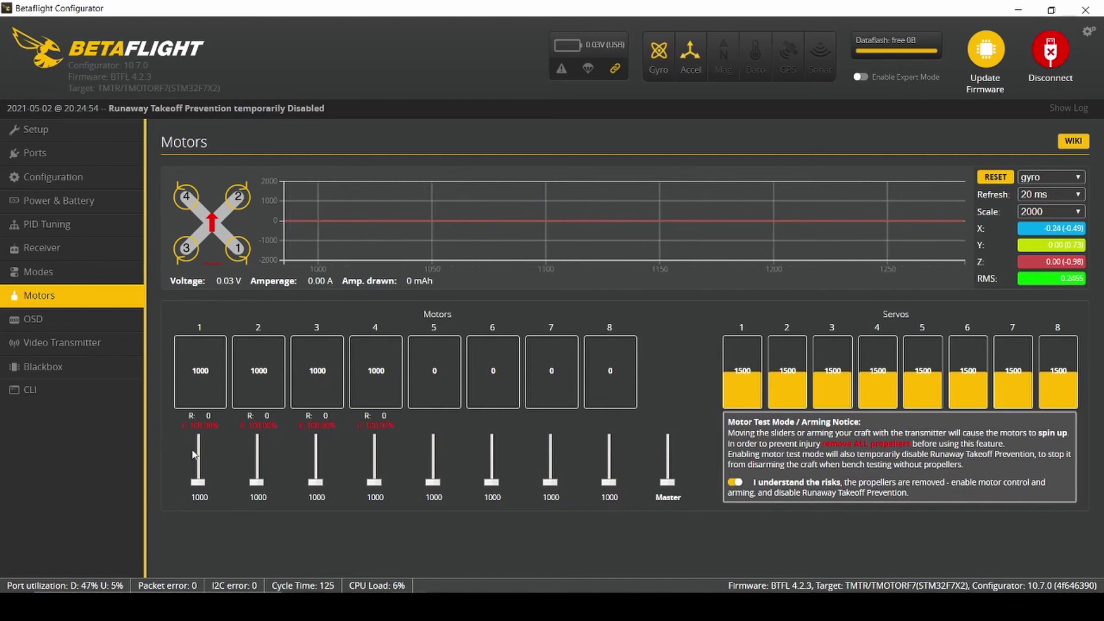
- Check the test sliders for motors 1 and 2, keeping both at the minimum value of 1000
{"action": "mouse_move", "coordinate": [345, 423]}
{"action": "mouse_move", "coordinate": [199, 488]}
{"action": "left_mouse_down"}
{"action": "mouse_move", "coordinate": [198, 459]}
{"action": "mouse_move", "coordinate": [198, 503]}
{"action": "left_mouse_up"}
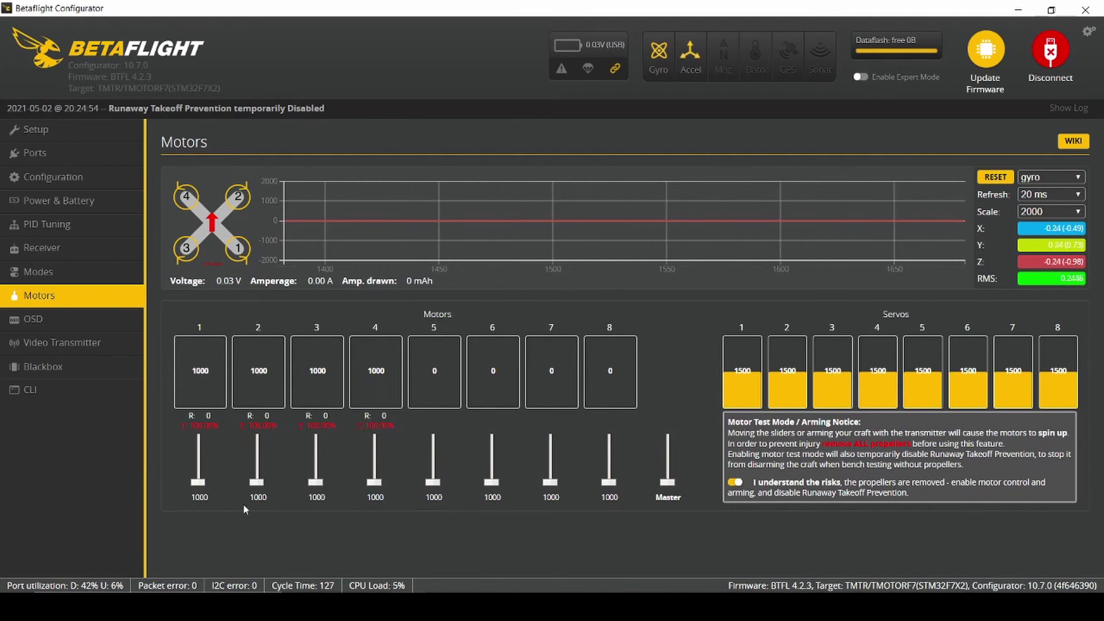
{"action": "left_click_drag", "start_coordinate": [257, 482], "coordinate": [257, 509]}
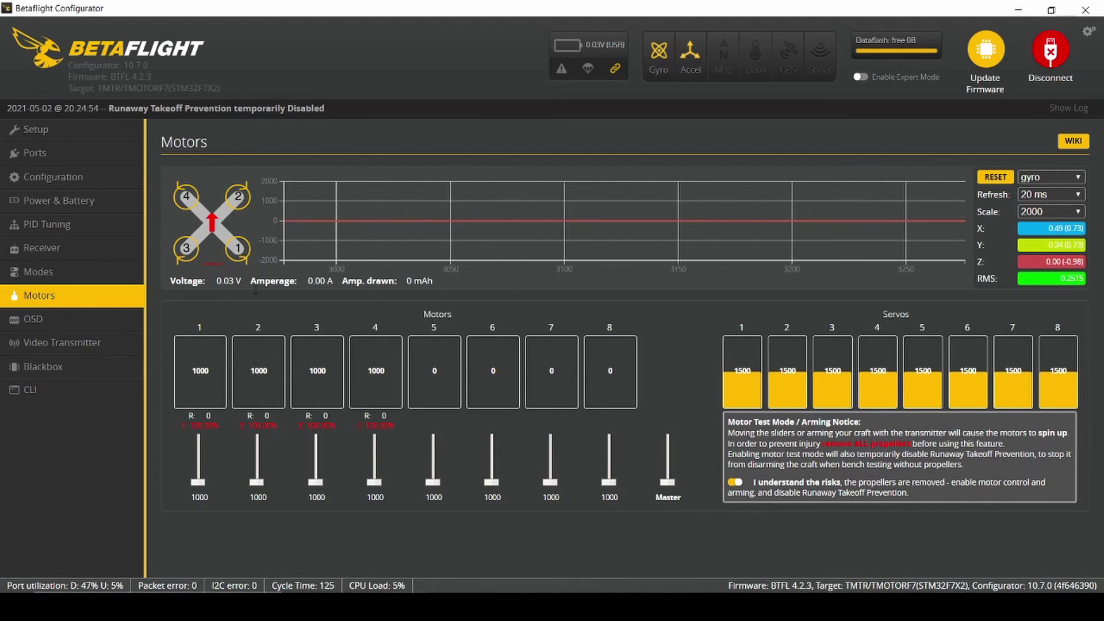
{"action": "mouse_move", "coordinate": [195, 424]}
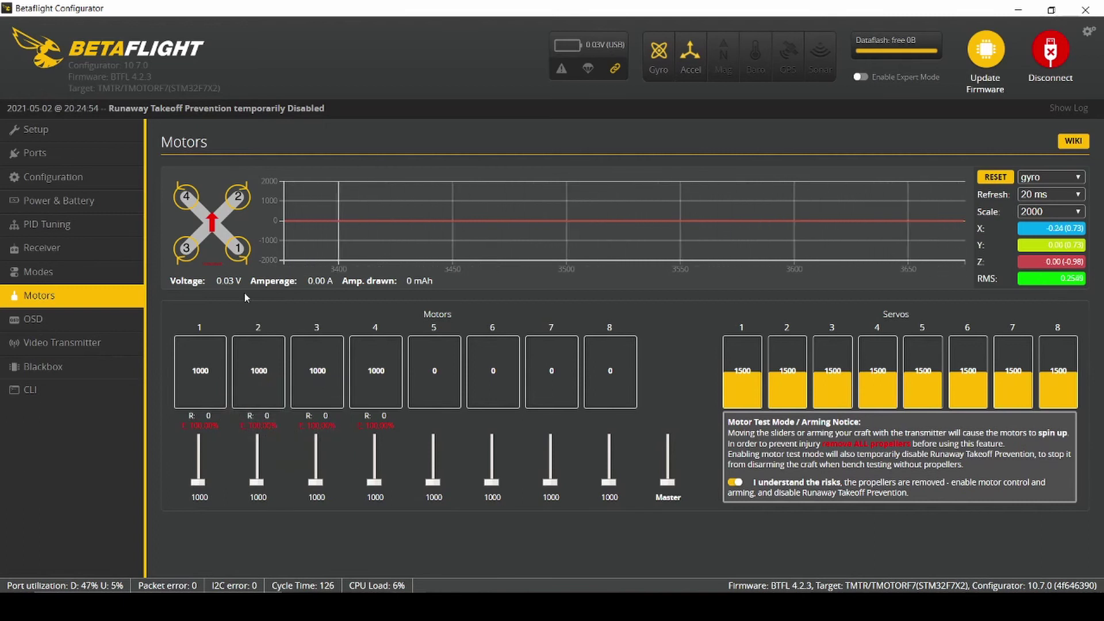
{"action": "left_click_drag", "start_coordinate": [198, 482], "coordinate": [198, 506]}
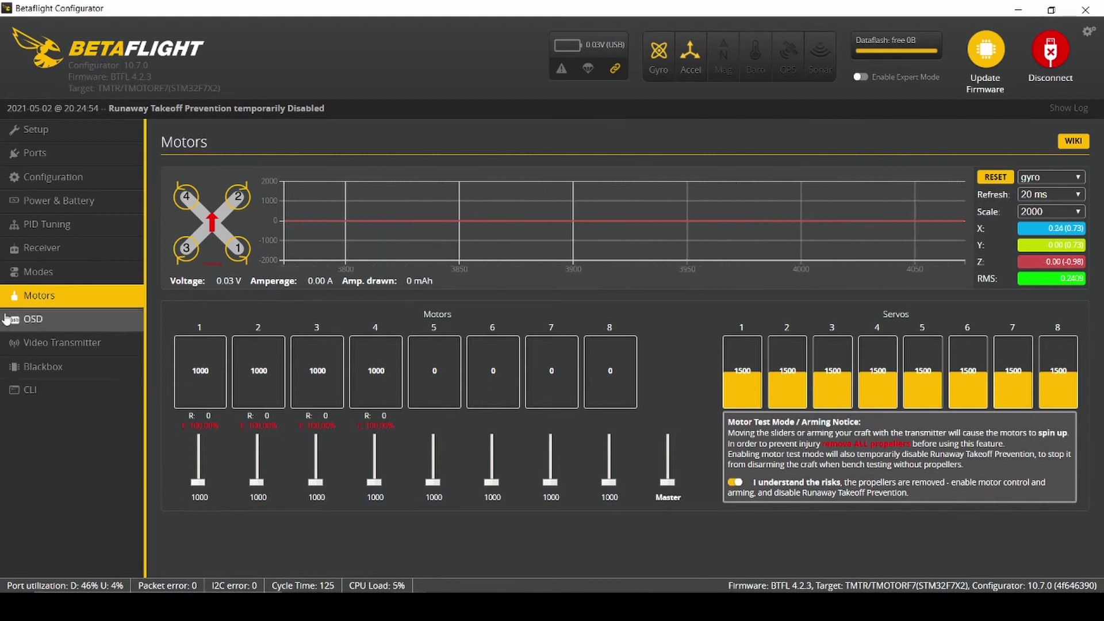
- Shift the average cell voltage and the other lower elements one row down in the OSD preview
{"action": "left_click", "coordinate": [49, 320]}
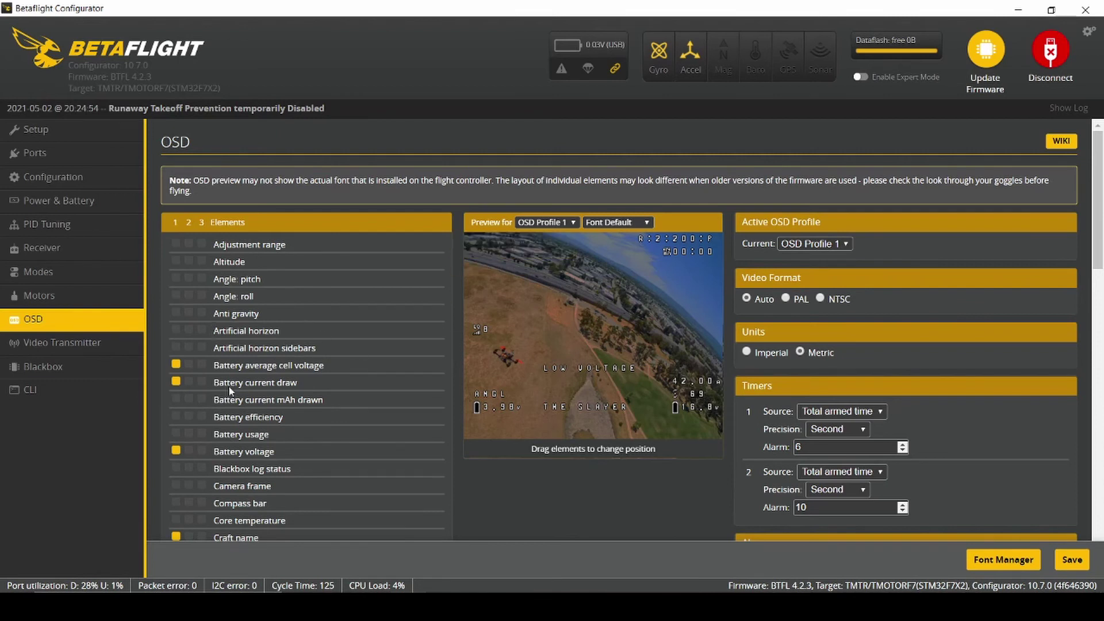
{"action": "scroll", "coordinate": [233, 403], "scroll_direction": "down", "scroll_amount": 8}
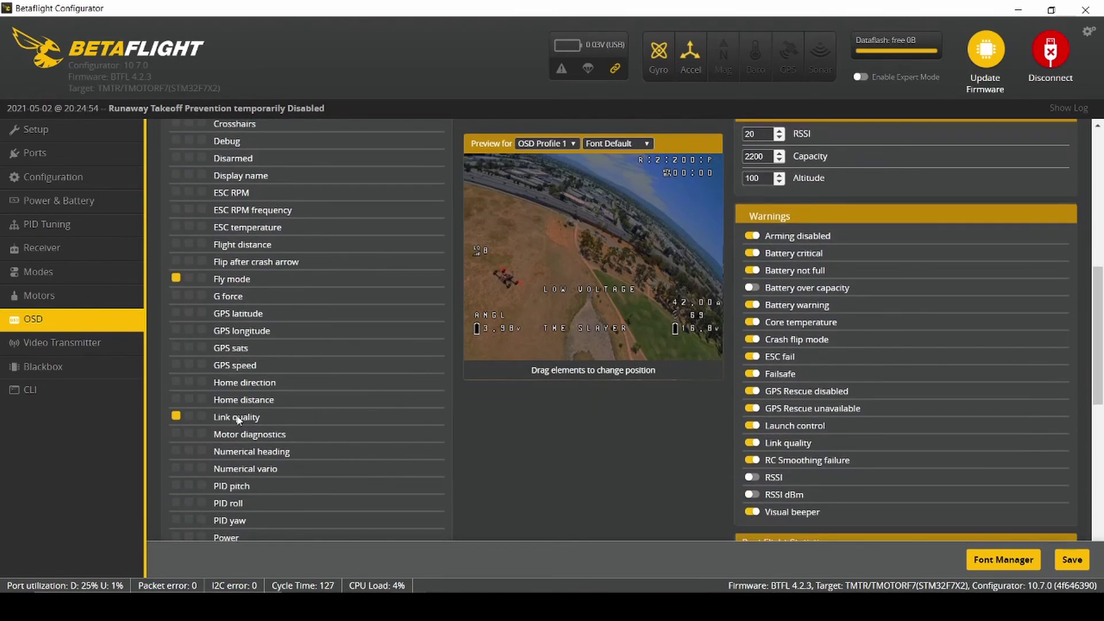
{"action": "scroll", "coordinate": [236, 418], "scroll_direction": "down", "scroll_amount": 4}
{"action": "scroll", "coordinate": [229, 414], "scroll_direction": "up", "scroll_amount": 10}
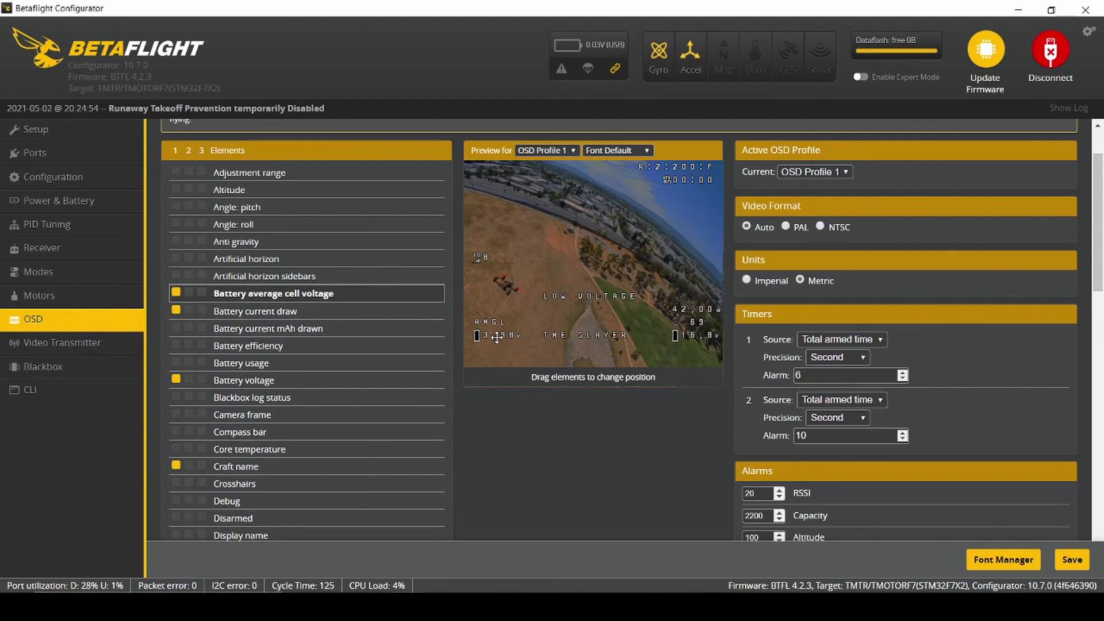
{"action": "mouse_move", "coordinate": [496, 339]}
{"action": "left_mouse_down"}
{"action": "mouse_move", "coordinate": [478, 352]}
{"action": "mouse_move", "coordinate": [488, 326]}
{"action": "mouse_move", "coordinate": [481, 336]}
{"action": "left_mouse_up"}
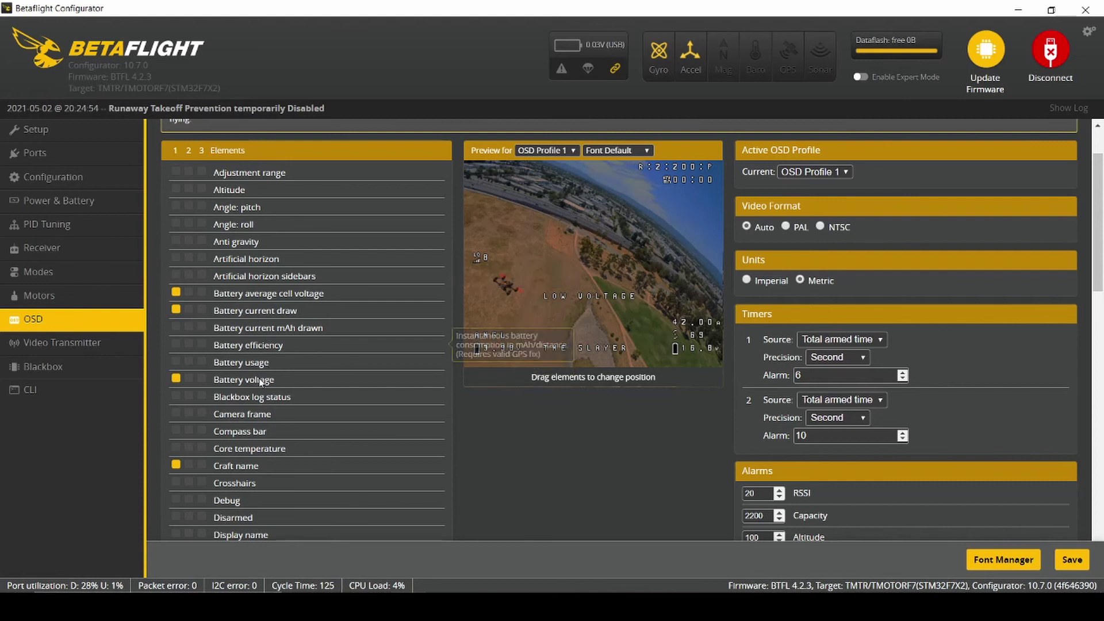
- Try the Crosshairs and ESC RPM elements in OSD profile 1, and hide both again
{"action": "scroll", "coordinate": [243, 405], "scroll_direction": "down", "scroll_amount": 1}
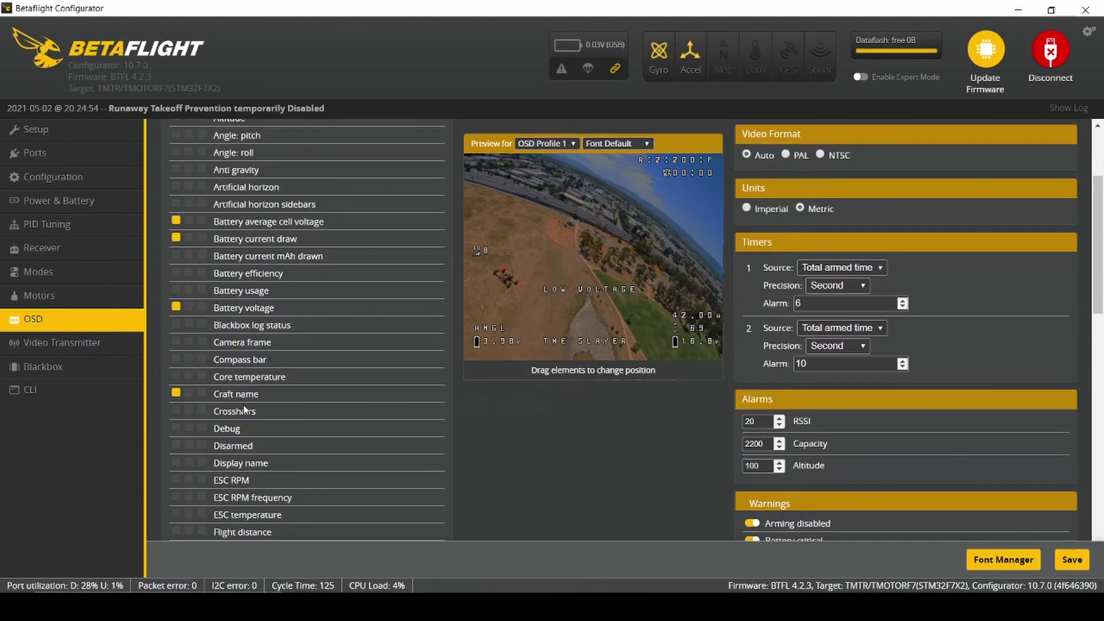
{"action": "left_click", "coordinate": [176, 410]}
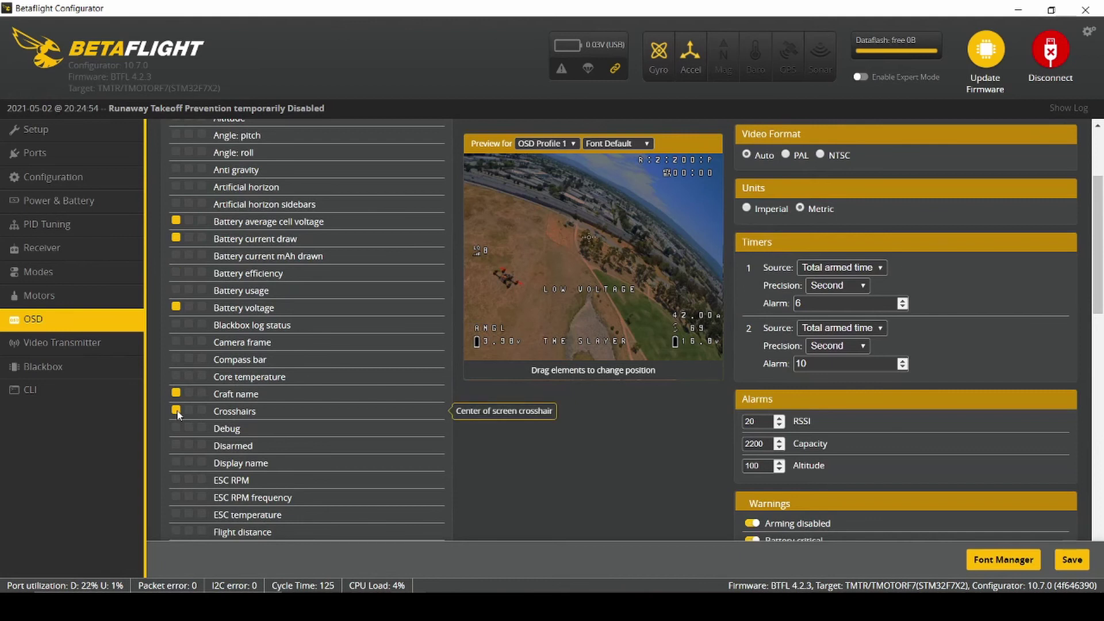
{"action": "left_click", "coordinate": [177, 410]}
{"action": "scroll", "coordinate": [207, 396], "scroll_direction": "down", "scroll_amount": 1}
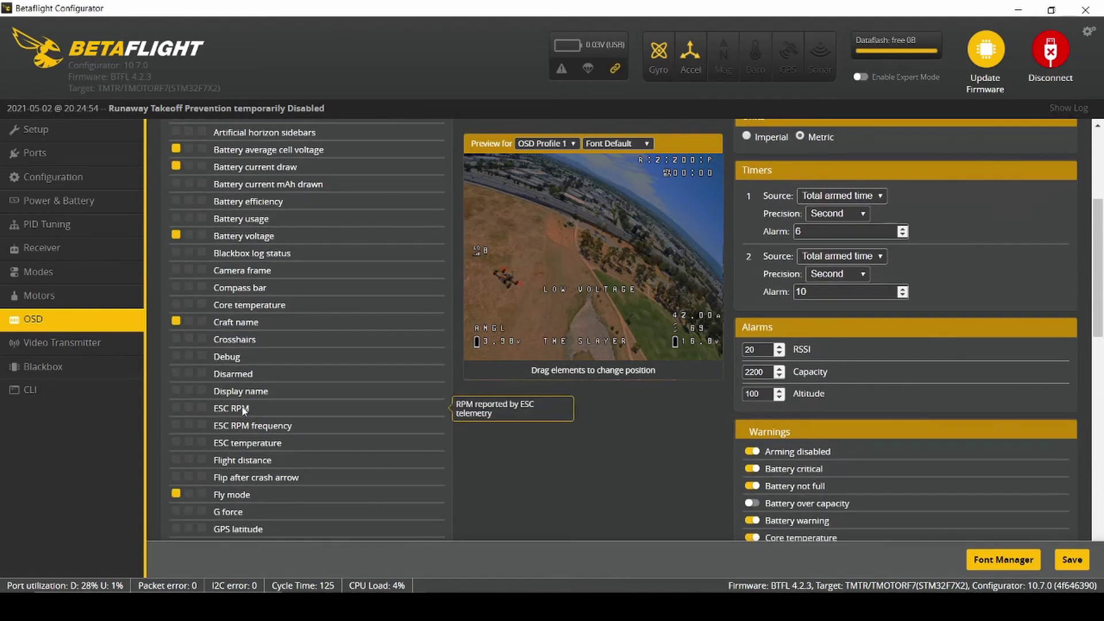
{"action": "scroll", "coordinate": [206, 406], "scroll_direction": "down", "scroll_amount": 1}
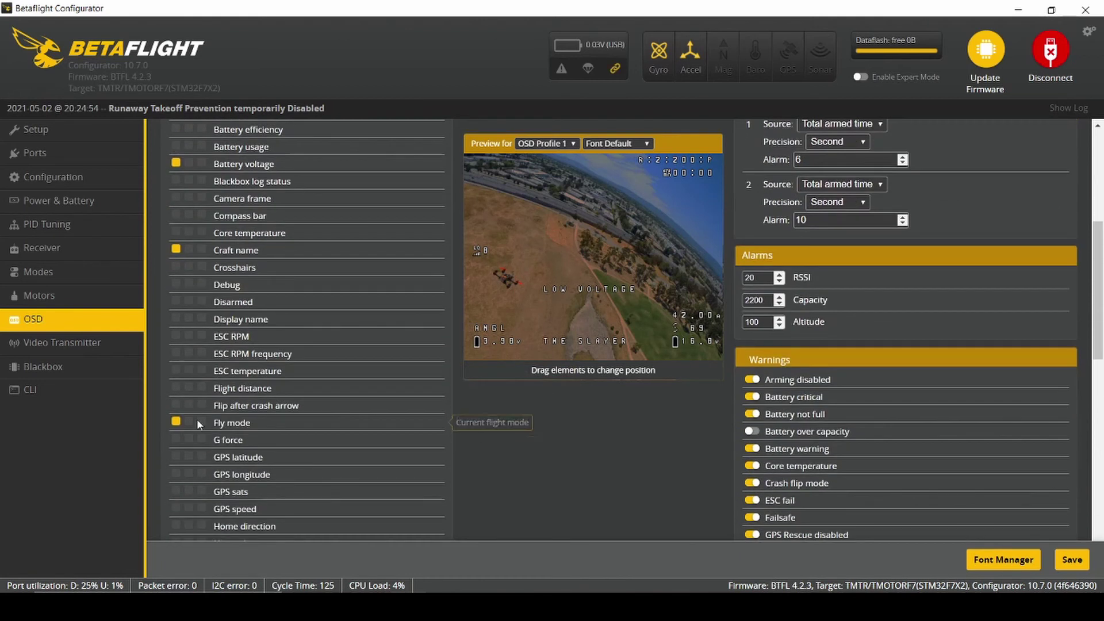
{"action": "left_click", "coordinate": [184, 335]}
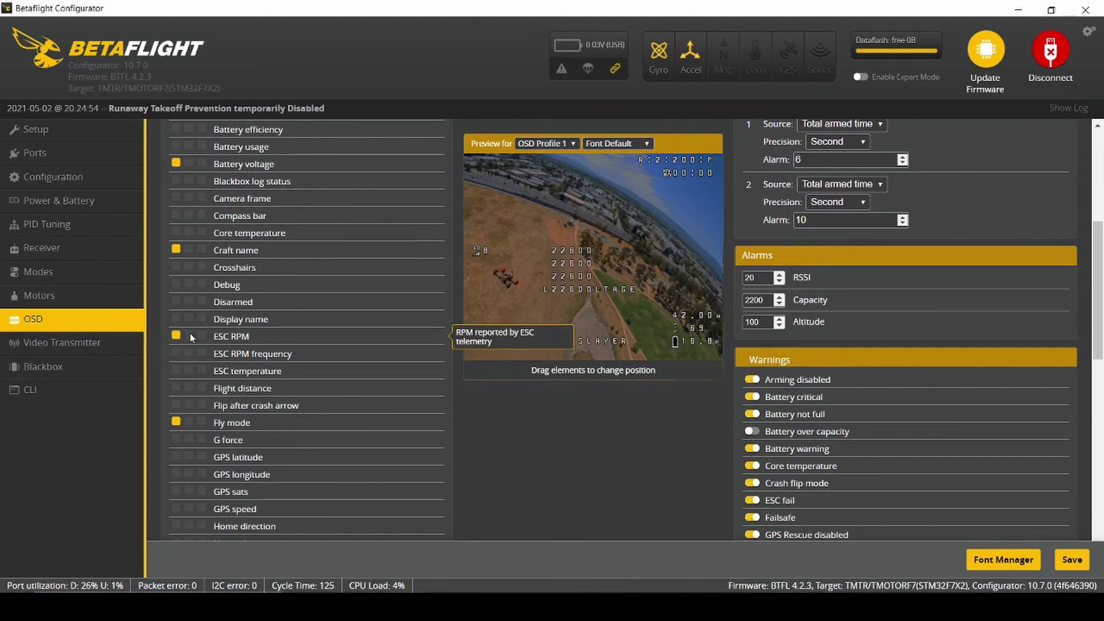
{"action": "left_click", "coordinate": [174, 335]}
- Examine the remaining OSD elements, the video format and unit settings, and the profiles available for the preview
{"action": "scroll", "coordinate": [246, 351], "scroll_direction": "down", "scroll_amount": 4}
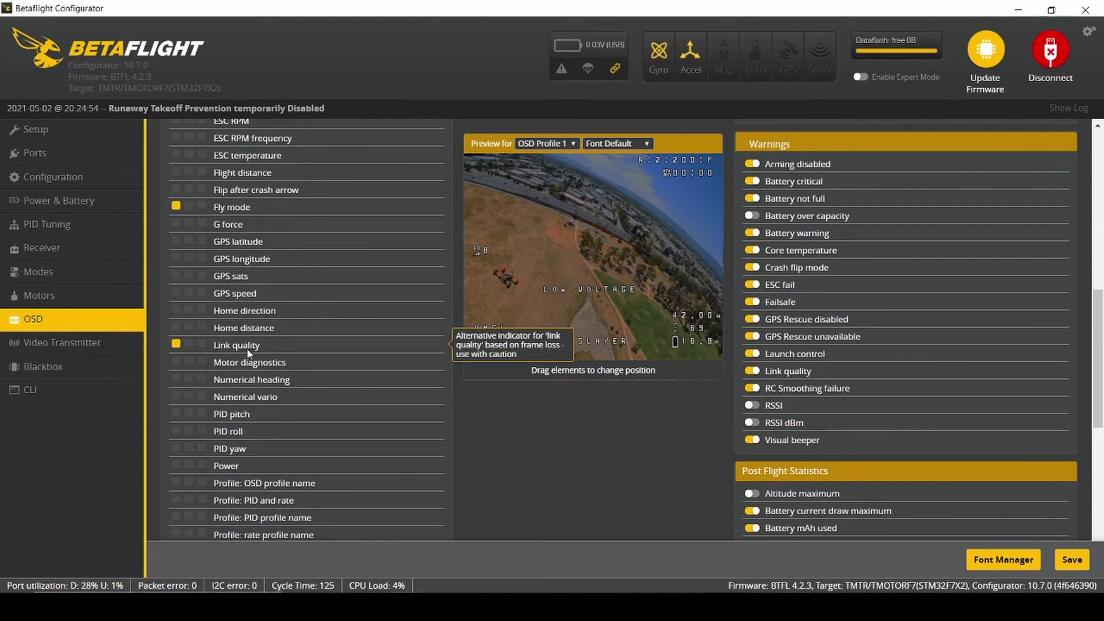
{"action": "scroll", "coordinate": [248, 352], "scroll_direction": "up", "scroll_amount": 1}
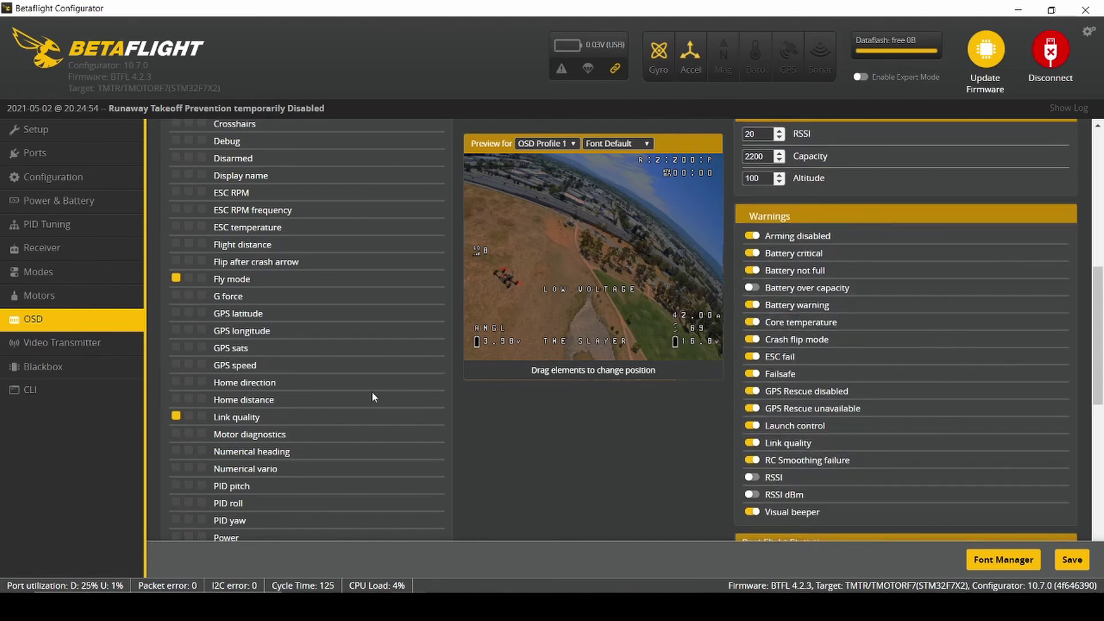
{"action": "scroll", "coordinate": [281, 410], "scroll_direction": "down", "scroll_amount": 4}
{"action": "scroll", "coordinate": [281, 409], "scroll_direction": "down", "scroll_amount": 3}
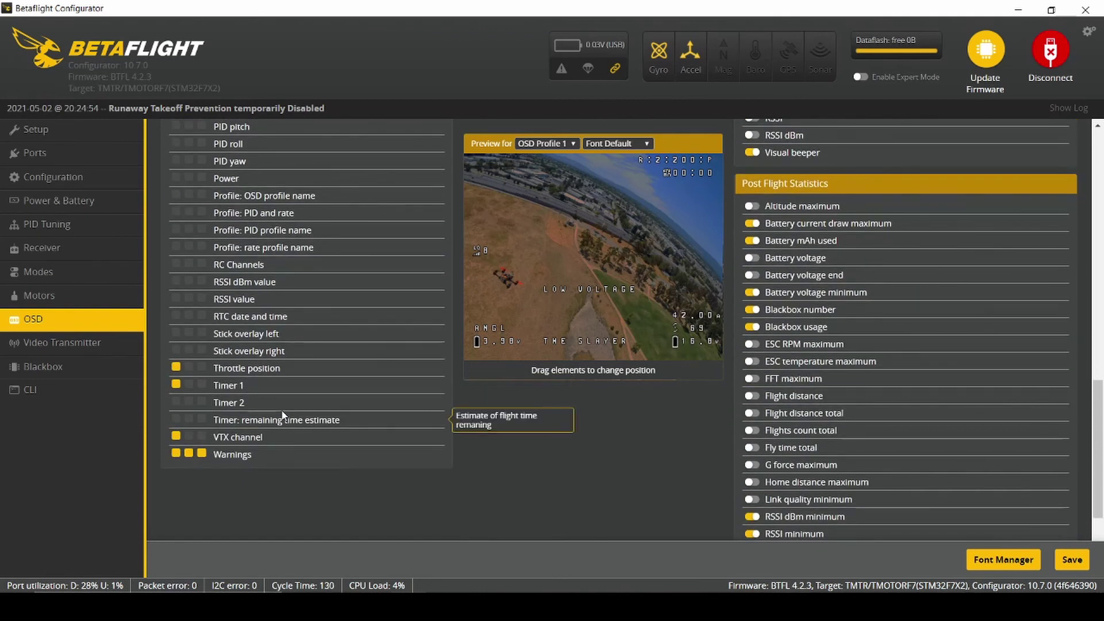
{"action": "scroll", "coordinate": [281, 409], "scroll_direction": "up", "scroll_amount": 10}
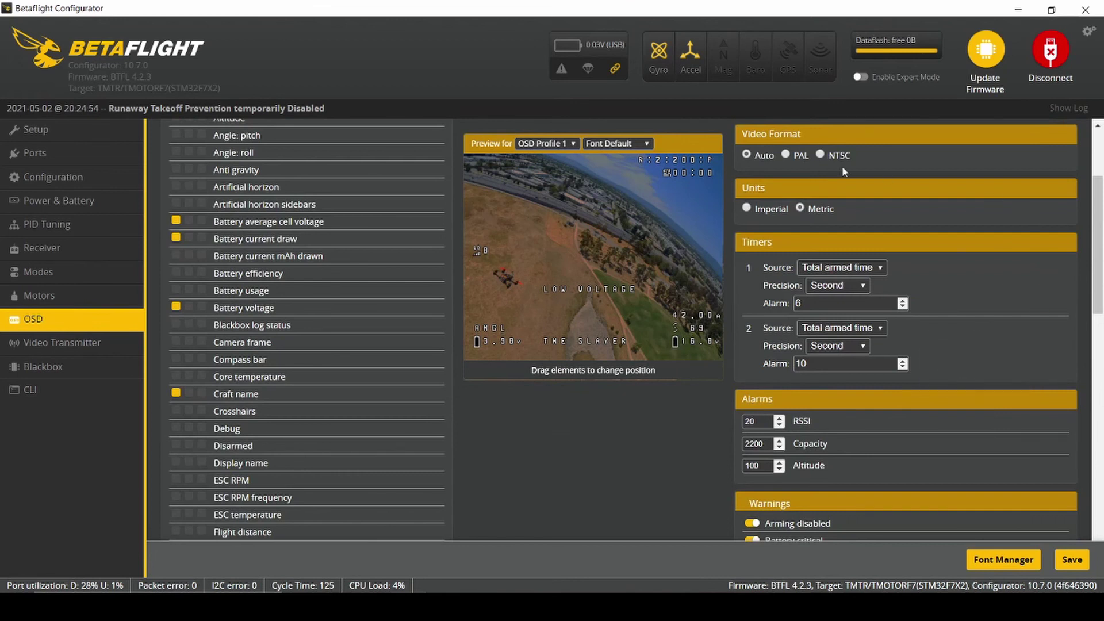
{"action": "scroll", "coordinate": [765, 157], "scroll_direction": "up", "scroll_amount": 2}
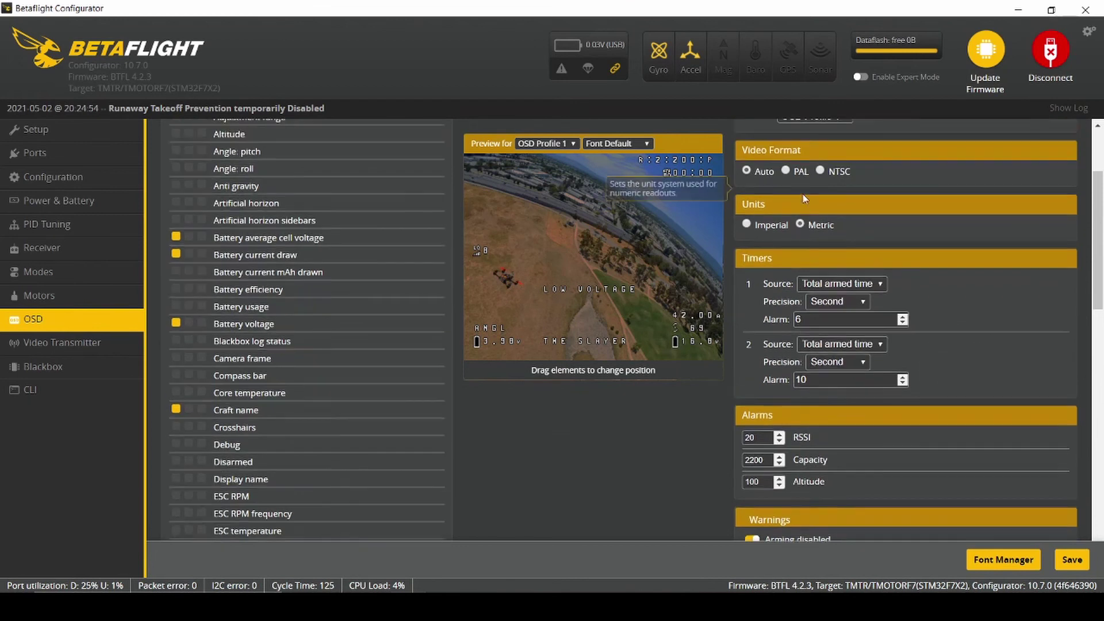
{"action": "mouse_move", "coordinate": [760, 198]}
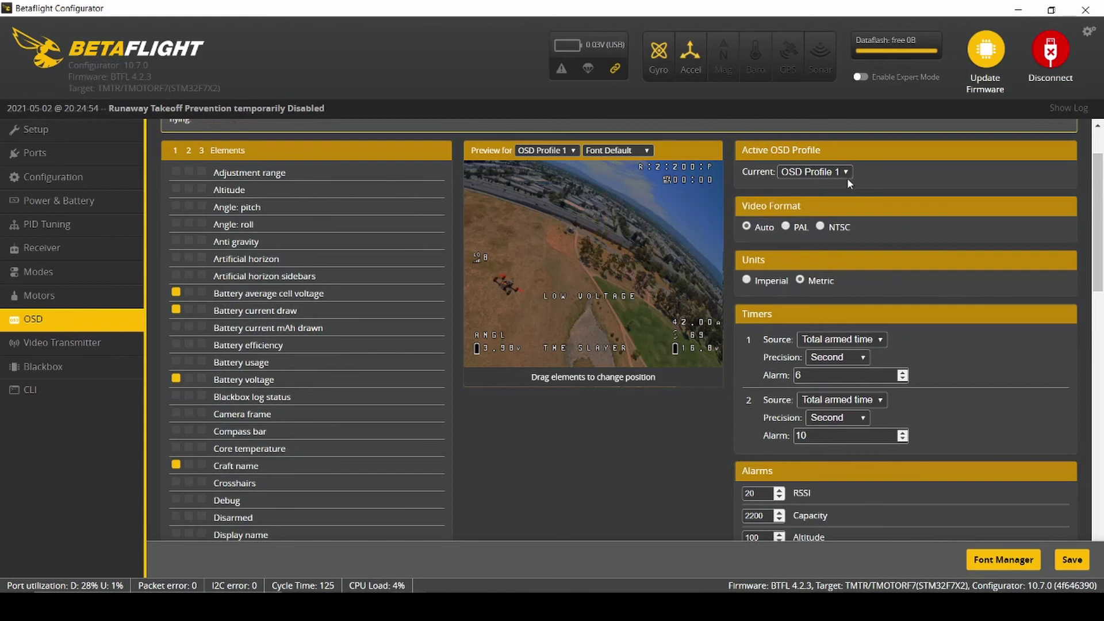
{"action": "mouse_move", "coordinate": [746, 152]}
{"action": "left_click", "coordinate": [571, 152]}
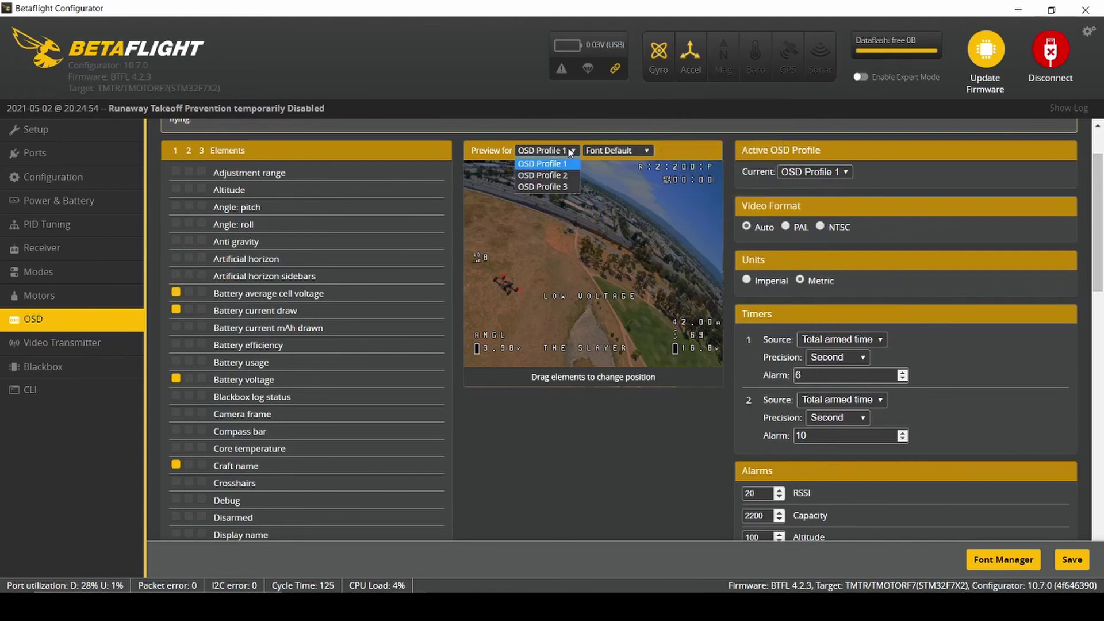
{"action": "left_click", "coordinate": [573, 152]}
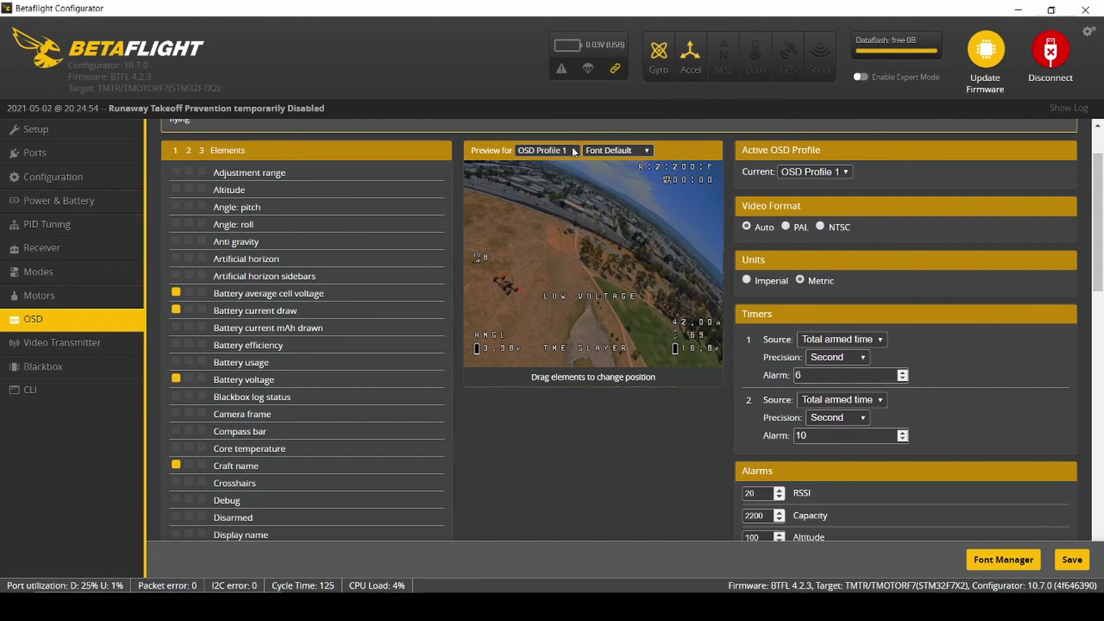
- Try the Digital, Vision and Impact Mini fonts in the OSD preview
{"action": "left_click", "coordinate": [648, 152]}
{"action": "left_click", "coordinate": [648, 152]}
{"action": "left_click", "coordinate": [648, 151]}
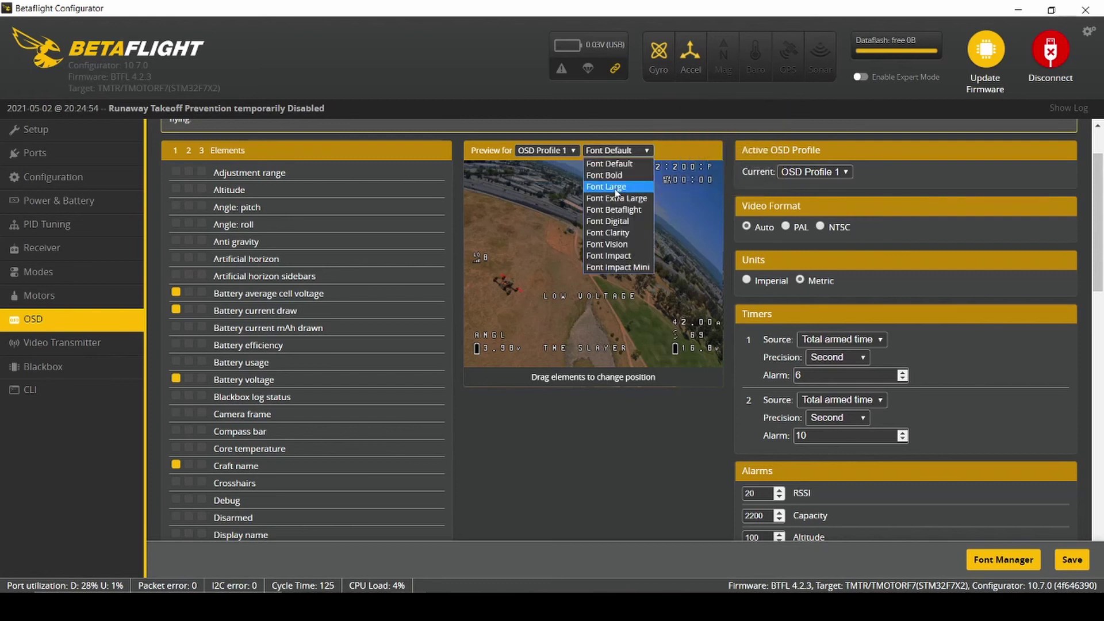
{"action": "left_click", "coordinate": [611, 222]}
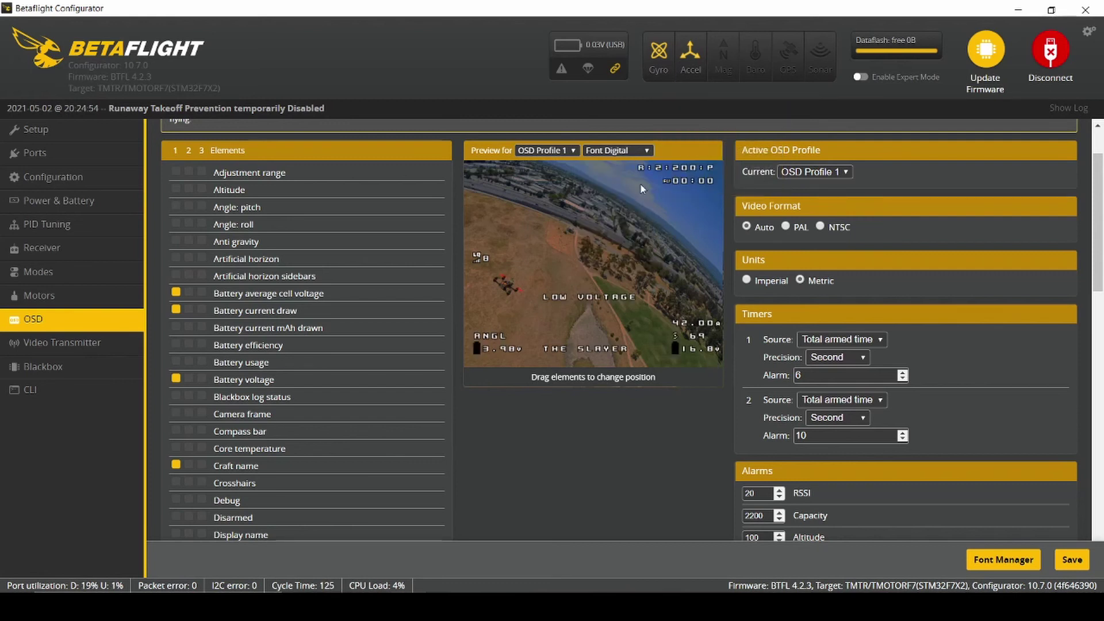
{"action": "left_click", "coordinate": [644, 151]}
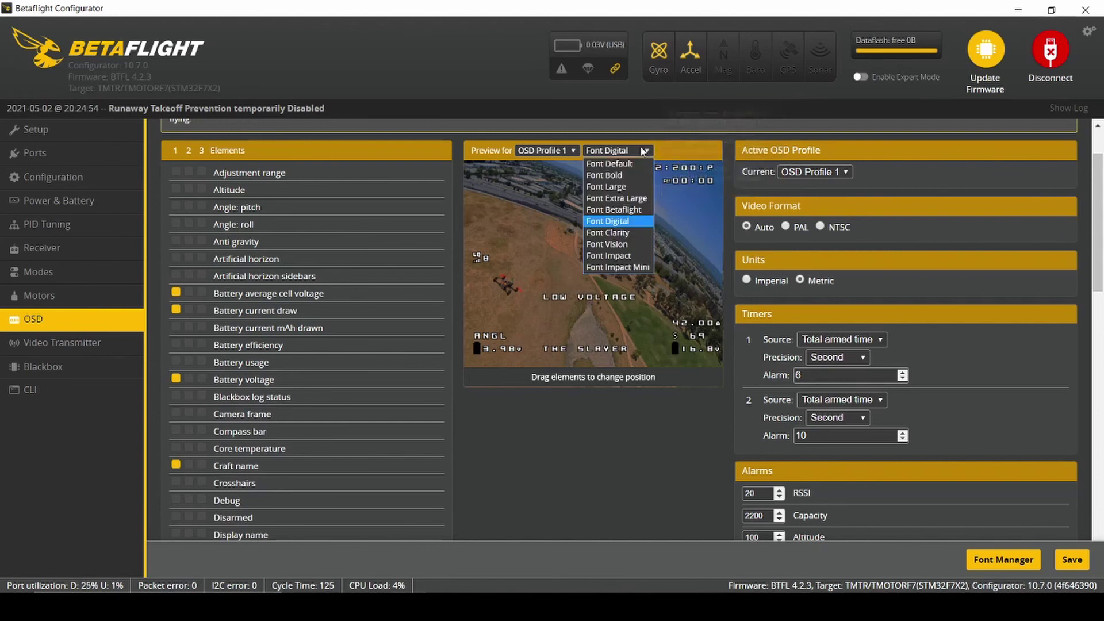
{"action": "left_click", "coordinate": [624, 244]}
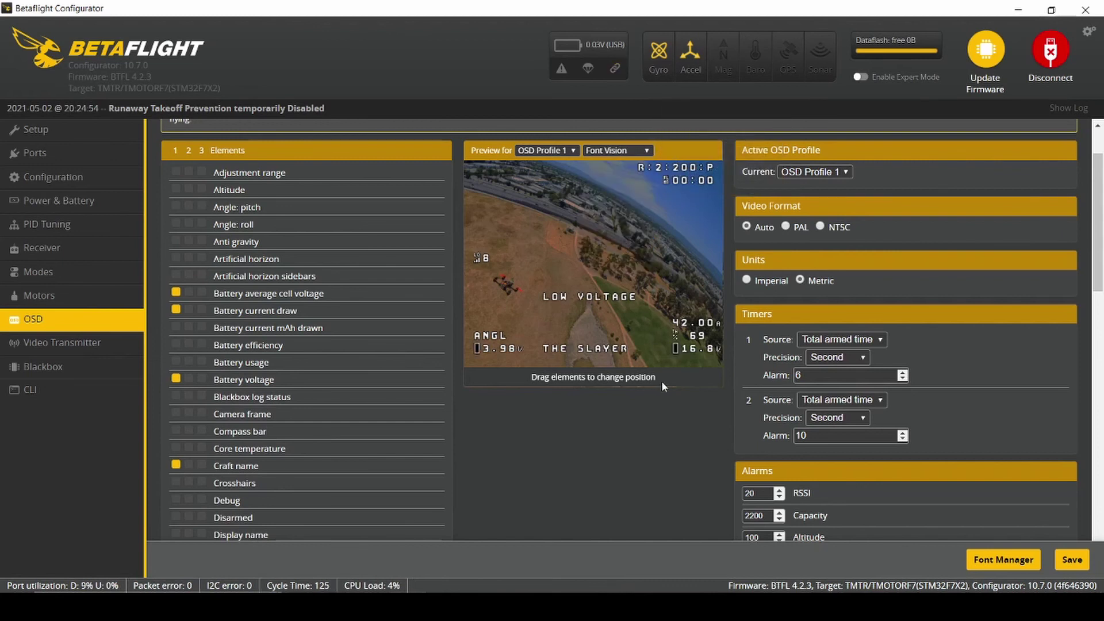
{"action": "key", "text": "Down"}
{"action": "key", "text": "Down"}
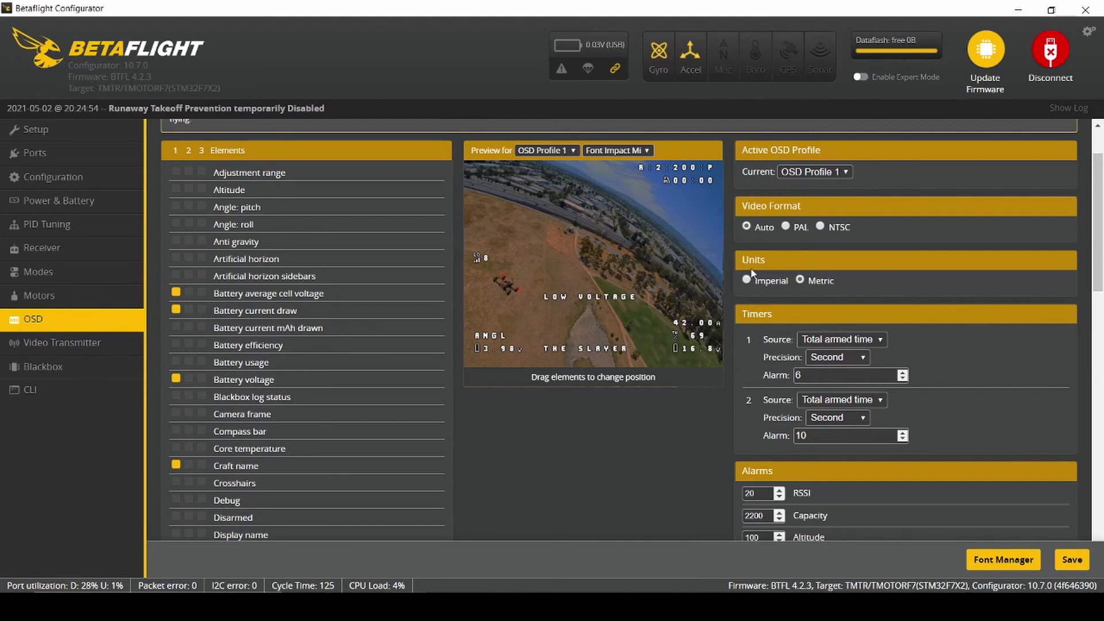
- Examine the OSD timers, alarms, warnings and post-flight statistics
{"action": "scroll", "coordinate": [892, 288], "scroll_direction": "down", "scroll_amount": 3}
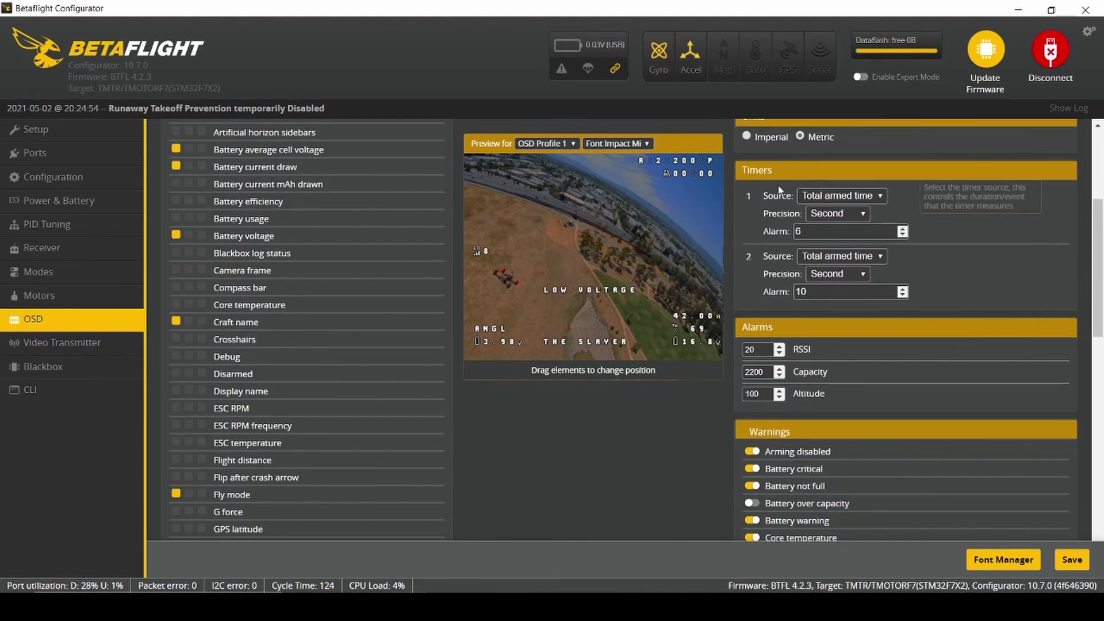
{"action": "scroll", "coordinate": [909, 302], "scroll_direction": "down", "scroll_amount": 2}
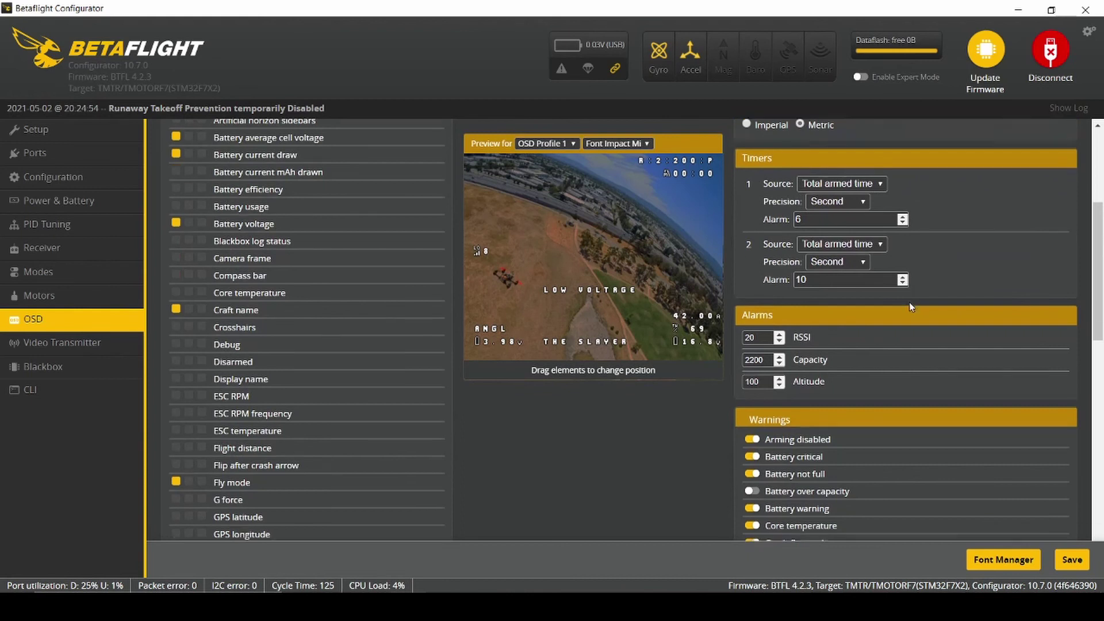
{"action": "scroll", "coordinate": [854, 278], "scroll_direction": "down", "scroll_amount": 2}
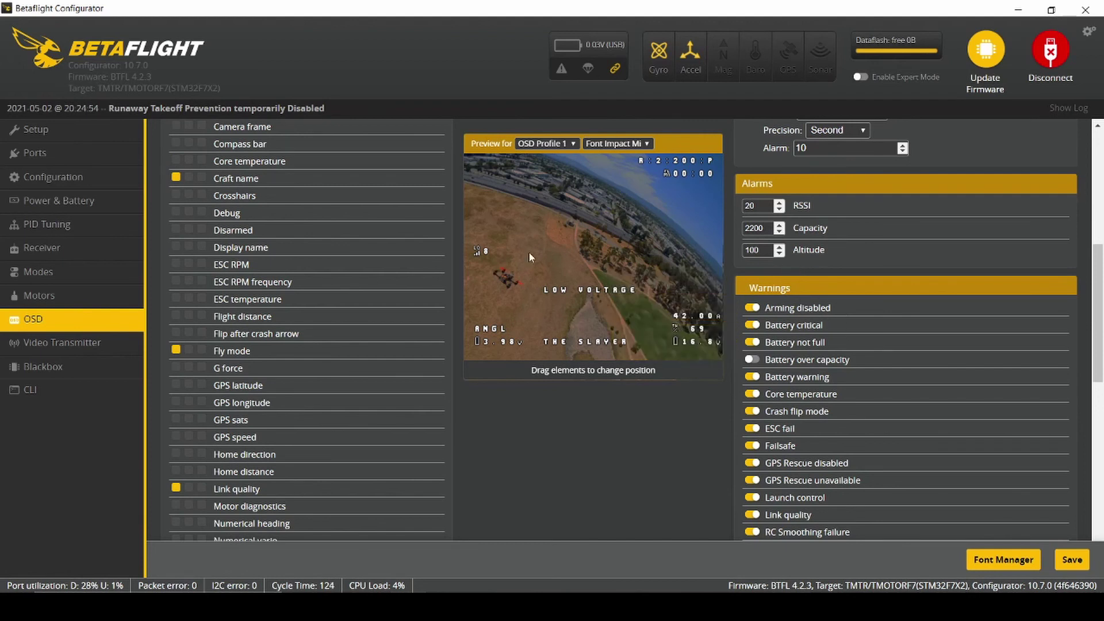
{"action": "scroll", "coordinate": [665, 316], "scroll_direction": "down", "scroll_amount": 3}
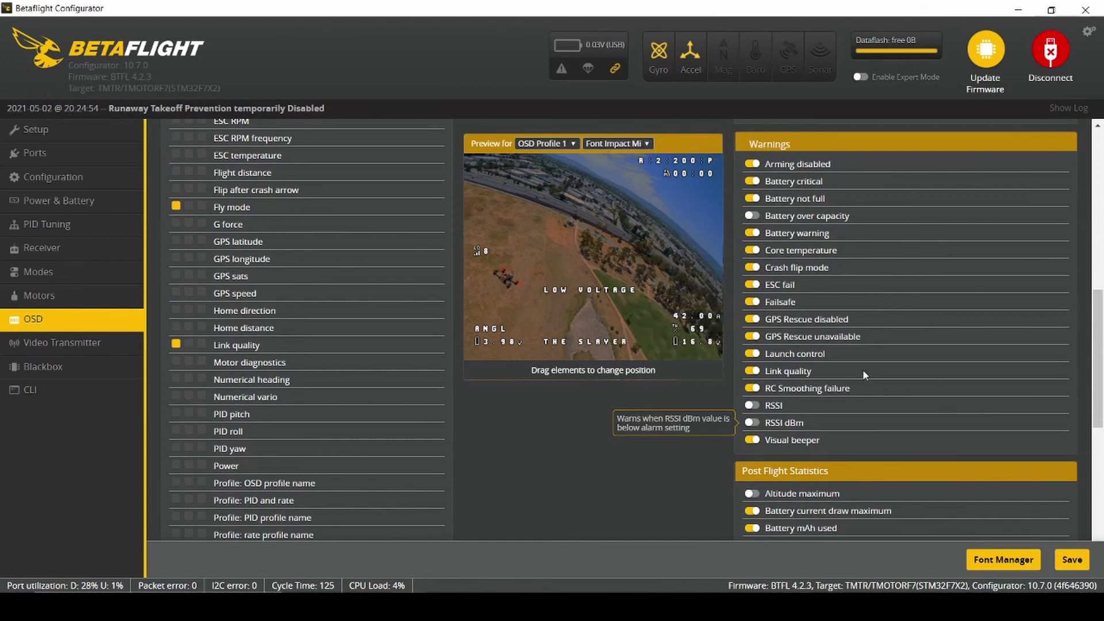
{"action": "scroll", "coordinate": [862, 377], "scroll_direction": "down", "scroll_amount": 3}
{"action": "scroll", "coordinate": [865, 375], "scroll_direction": "down", "scroll_amount": 2}
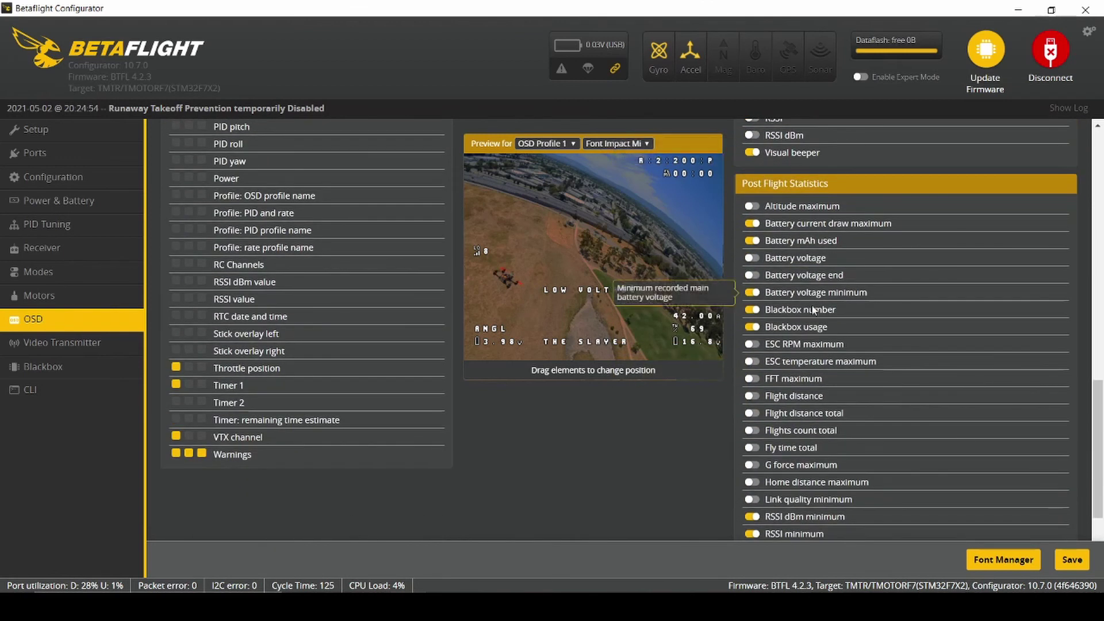
{"action": "scroll", "coordinate": [811, 314], "scroll_direction": "down", "scroll_amount": 1}
{"action": "scroll", "coordinate": [811, 317], "scroll_direction": "down", "scroll_amount": 1}
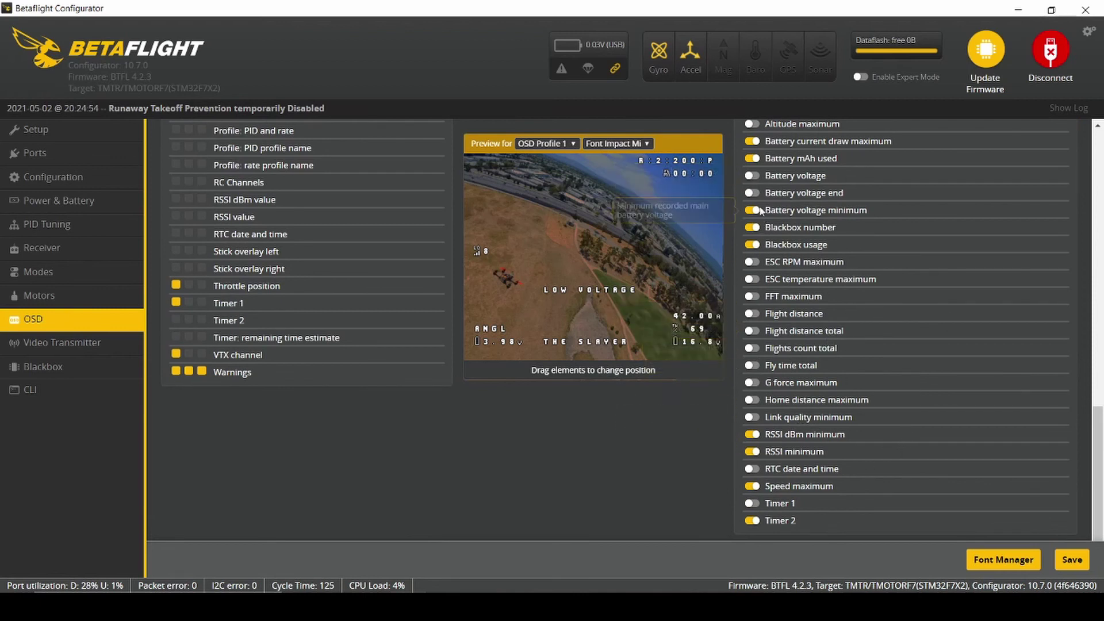
{"action": "scroll", "coordinate": [479, 508], "scroll_direction": "up", "scroll_amount": 2}
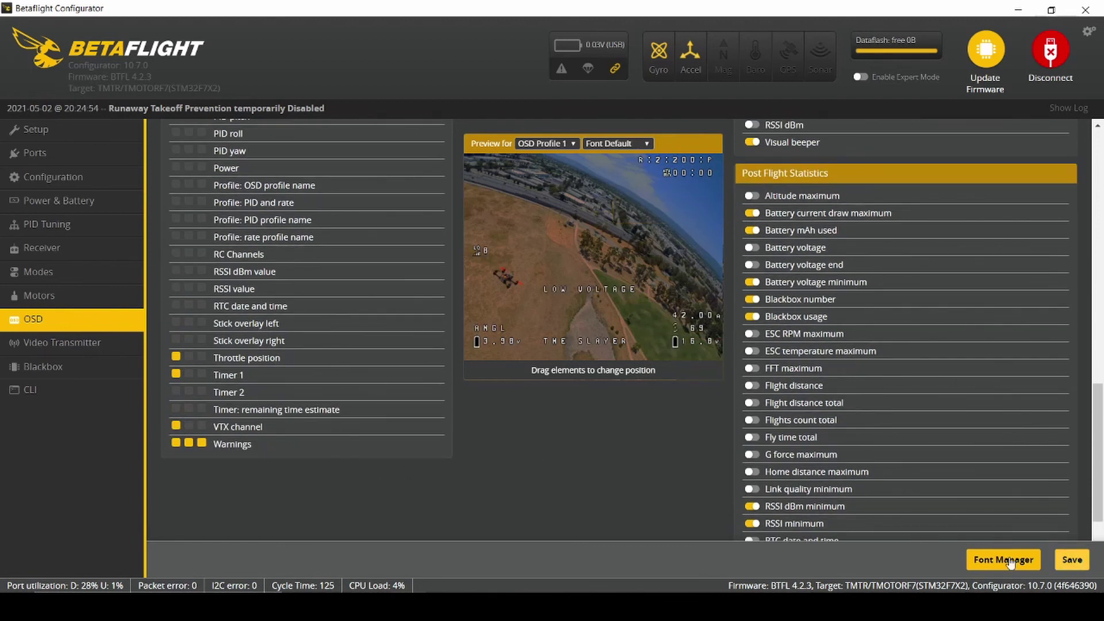
- Open the Video Transmitter settings and switch to the web browser
{"action": "left_click", "coordinate": [66, 349]}
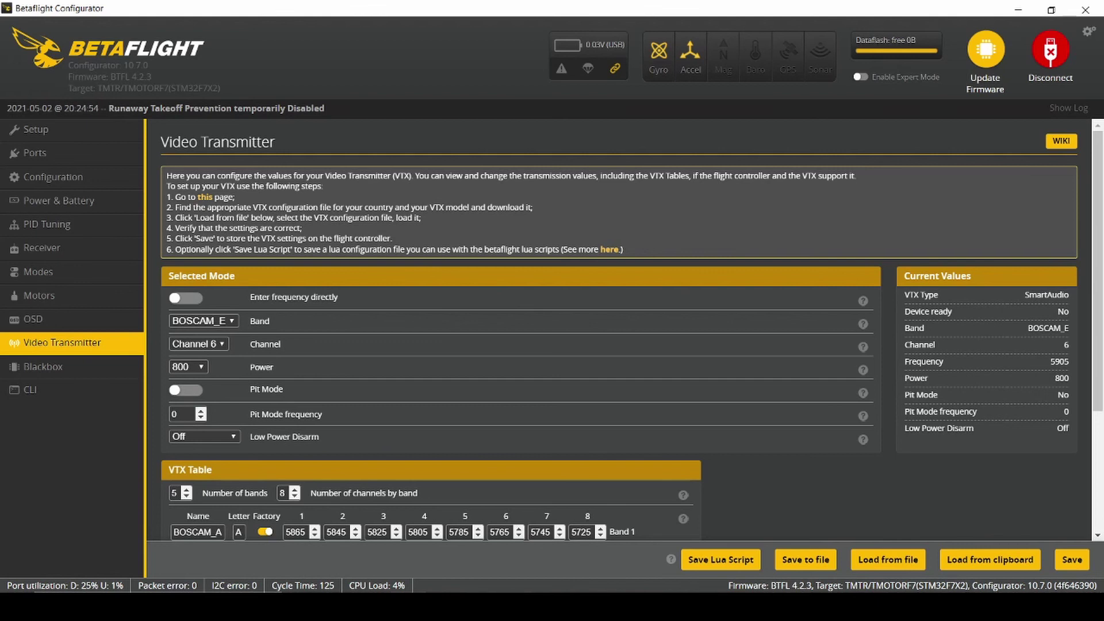
{"action": "mouse_move", "coordinate": [515, 608]}
{"action": "left_click", "coordinate": [541, 532]}
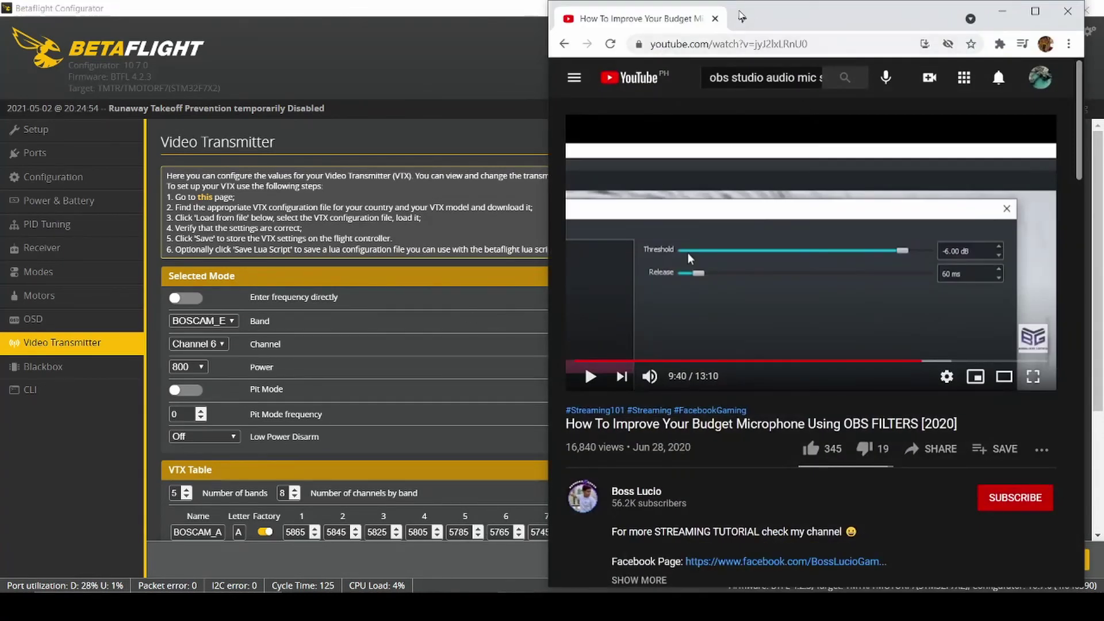
- Close the old search results in the browser and search Google for "vtx table rush tiny tank"
{"action": "left_click", "coordinate": [742, 17]}
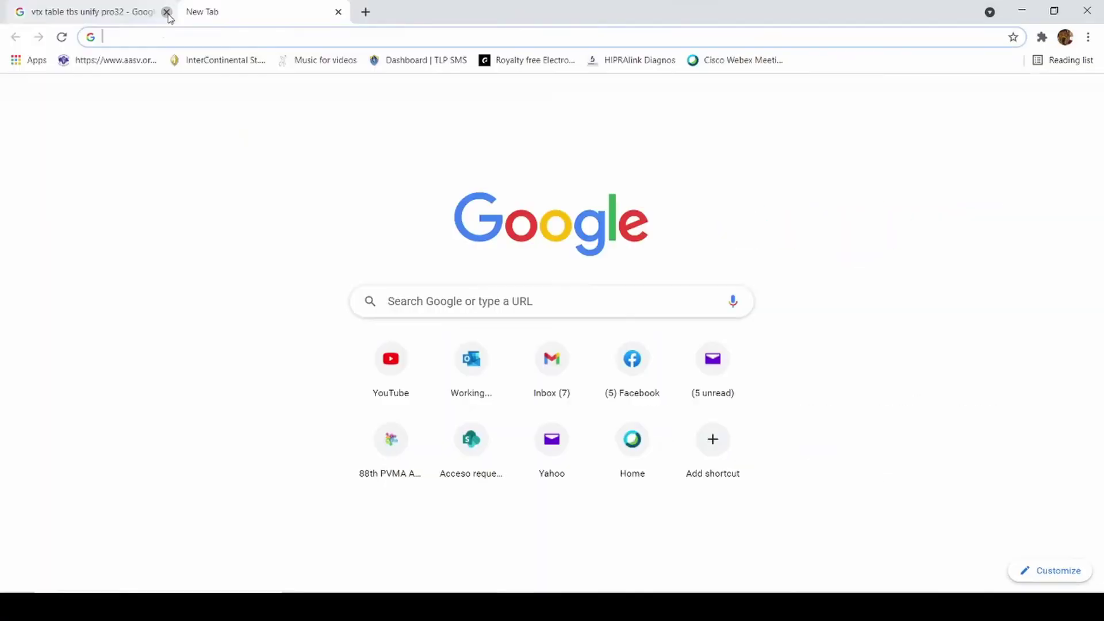
{"action": "left_click", "coordinate": [167, 12]}
{"action": "left_click", "coordinate": [453, 300]}
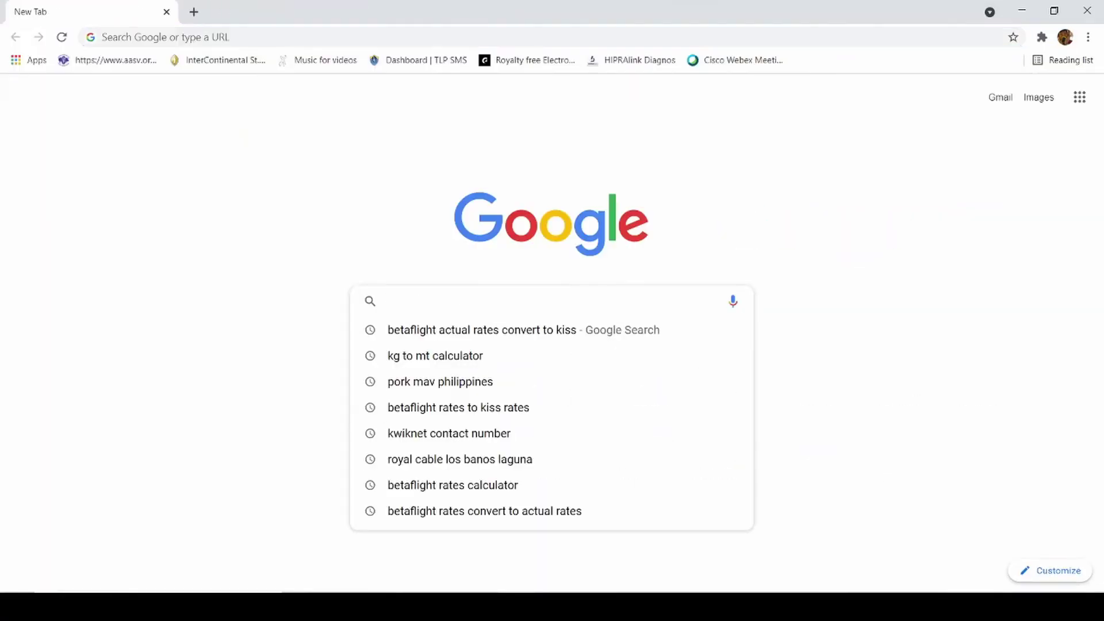
{"action": "type", "text": "vtx t"}
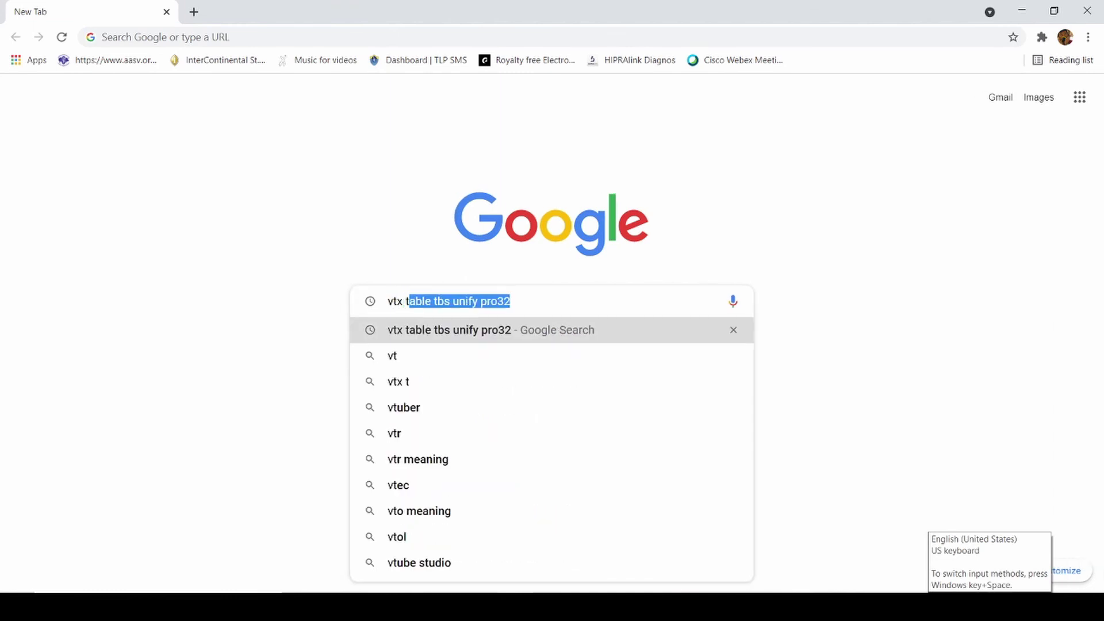
{"action": "type", "text": "able ru"}
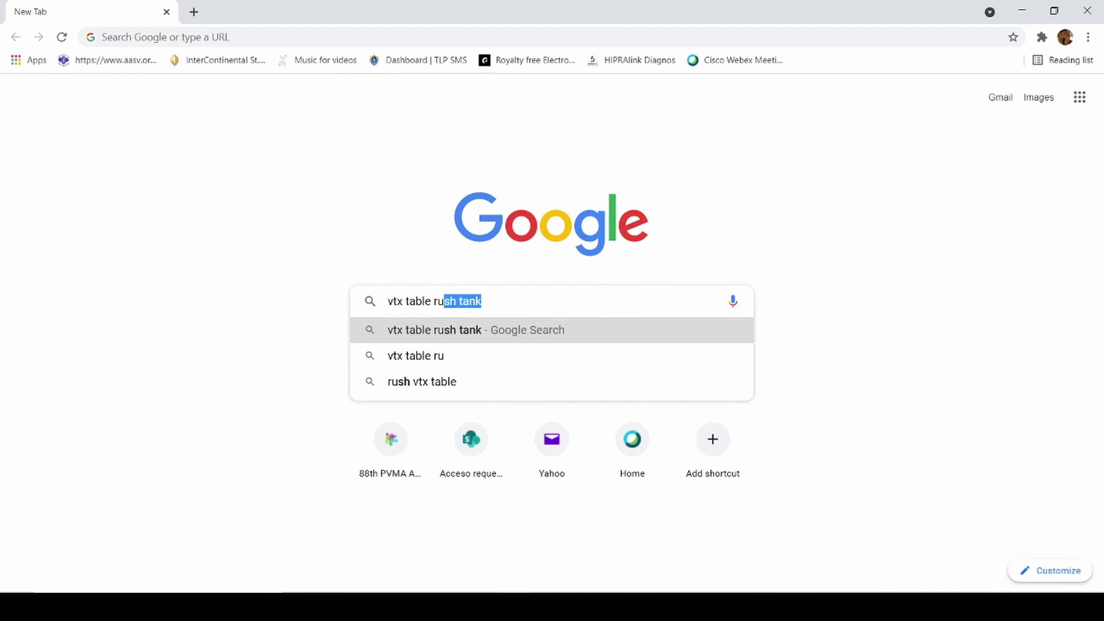
{"action": "type", "text": "sh tiny"}
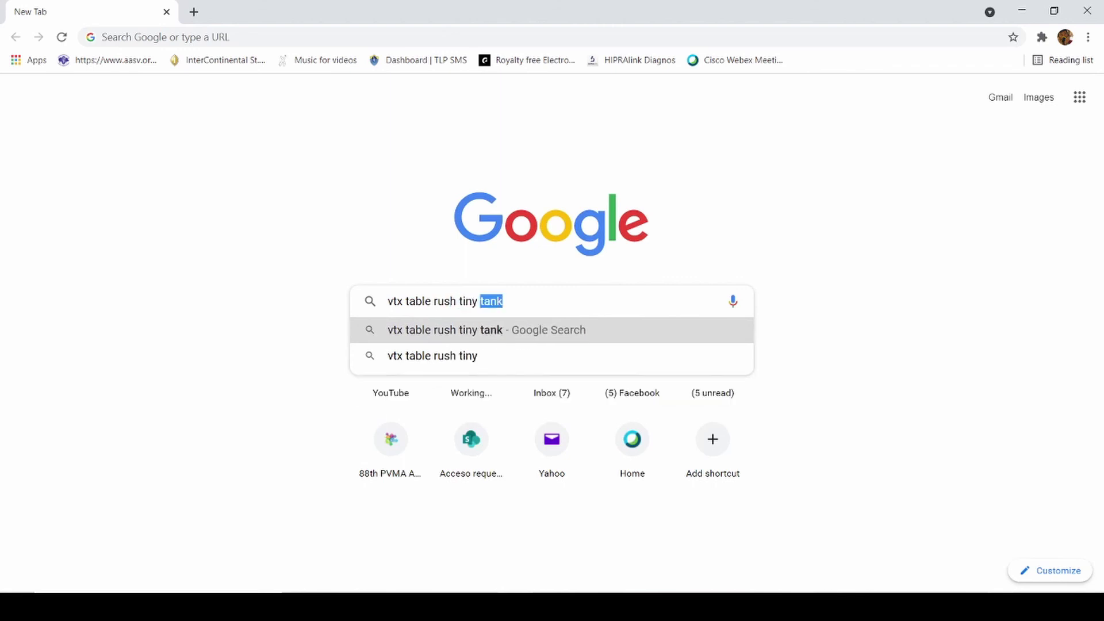
{"action": "type", "text": " t"}
{"action": "key", "text": "Return"}
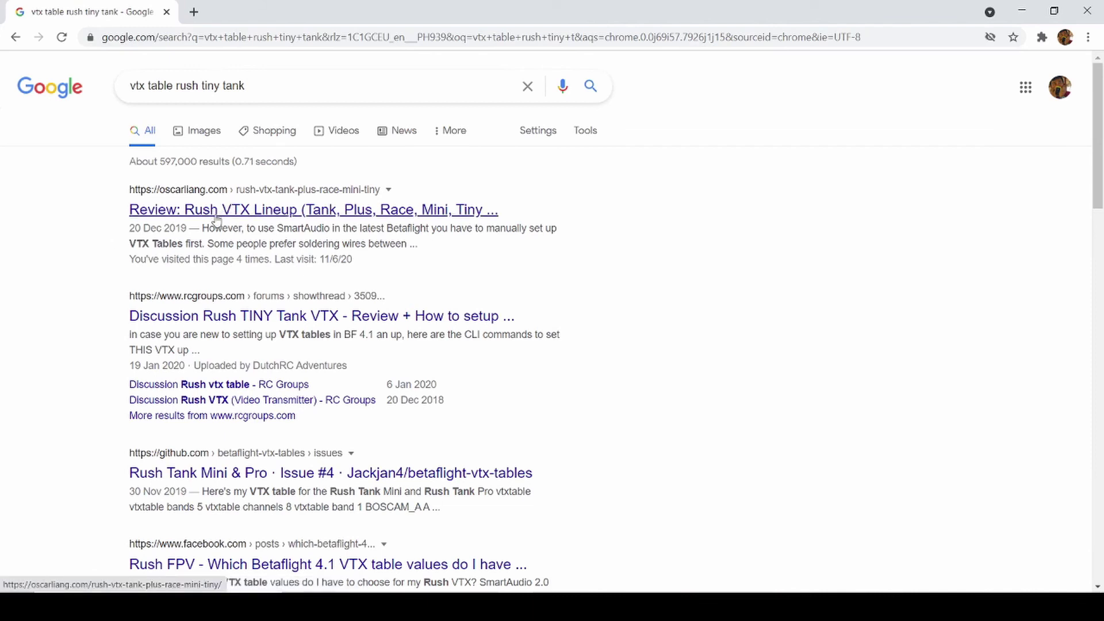
- Open the Rush VTX lineup review and copy the Tiny Tank's VTX table commands, from "vtxtable bands 5" through "save"
{"action": "left_click", "coordinate": [229, 217]}
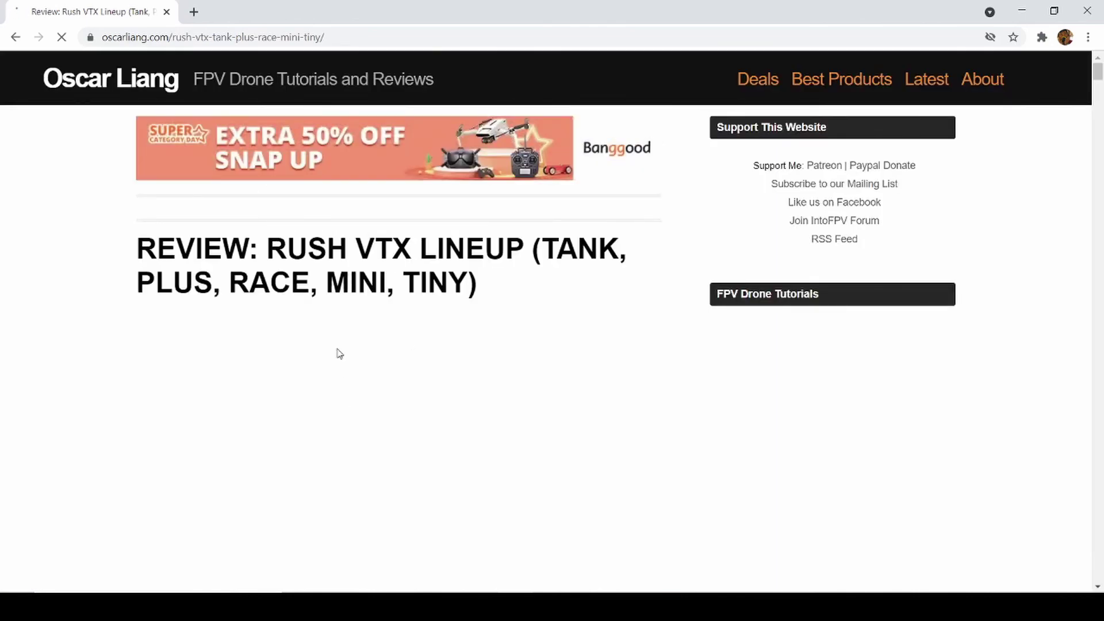
{"action": "scroll", "coordinate": [337, 352], "scroll_direction": "down", "scroll_amount": 8}
{"action": "scroll", "coordinate": [313, 359], "scroll_direction": "down", "scroll_amount": 15}
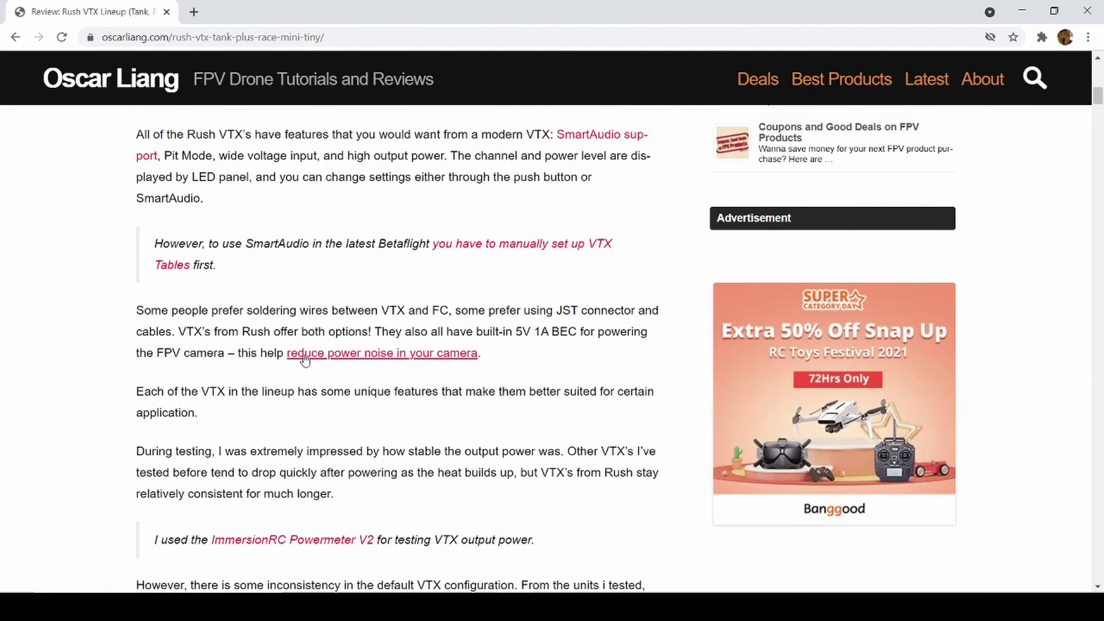
{"action": "scroll", "coordinate": [292, 353], "scroll_direction": "down", "scroll_amount": 15}
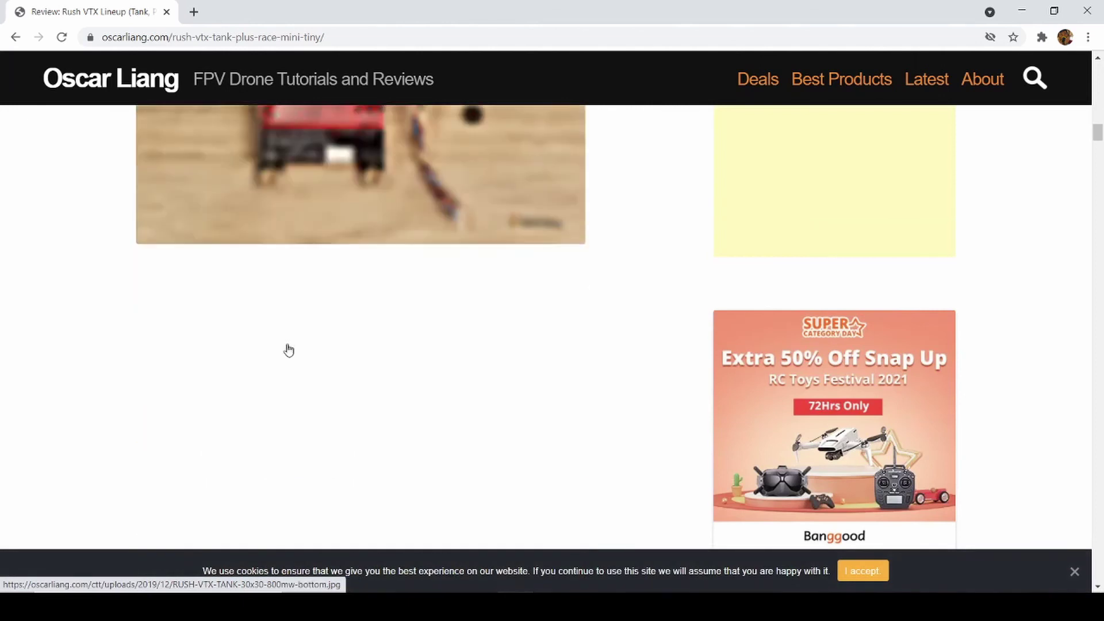
{"action": "scroll", "coordinate": [274, 330], "scroll_direction": "down", "scroll_amount": 5}
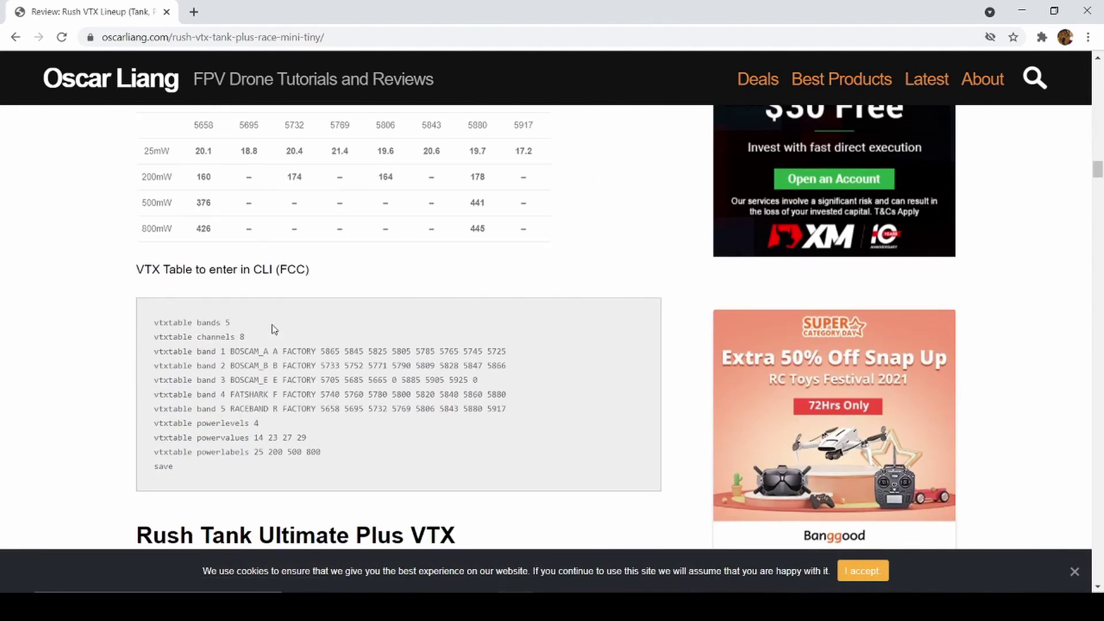
{"action": "scroll", "coordinate": [235, 264], "scroll_direction": "down", "scroll_amount": 12}
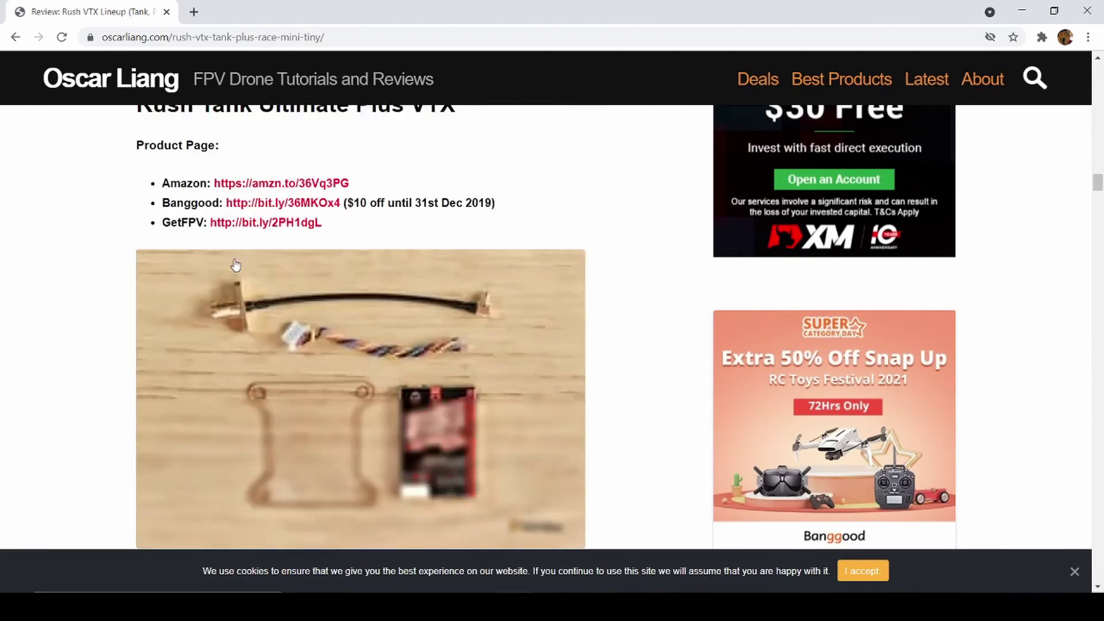
{"action": "scroll", "coordinate": [232, 265], "scroll_direction": "down", "scroll_amount": 15}
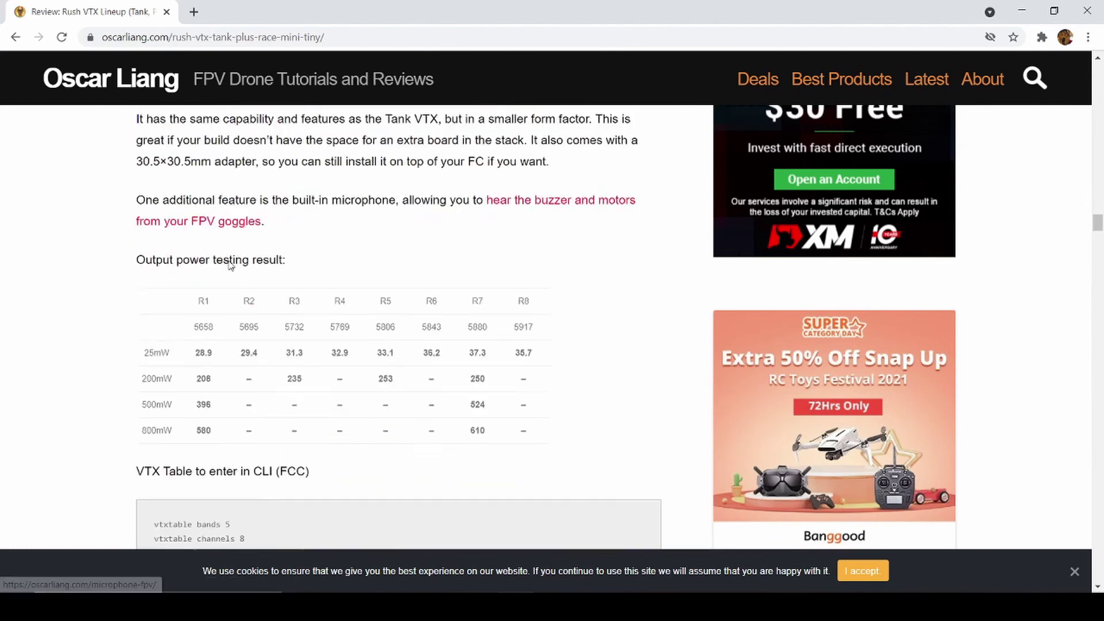
{"action": "scroll", "coordinate": [227, 269], "scroll_direction": "down", "scroll_amount": 15}
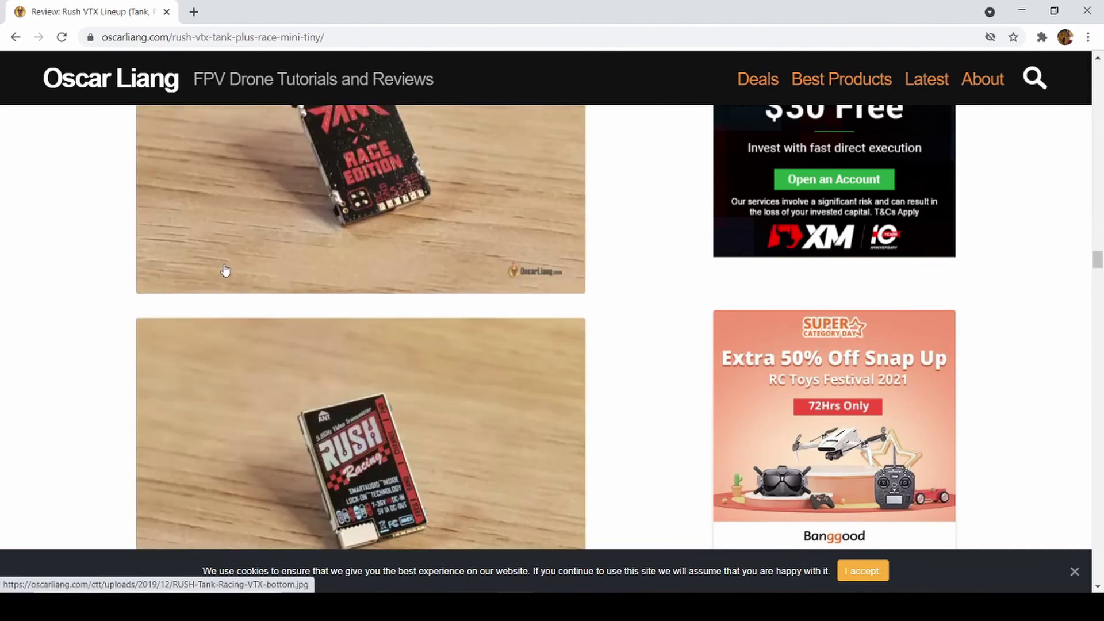
{"action": "scroll", "coordinate": [228, 265], "scroll_direction": "down", "scroll_amount": 15}
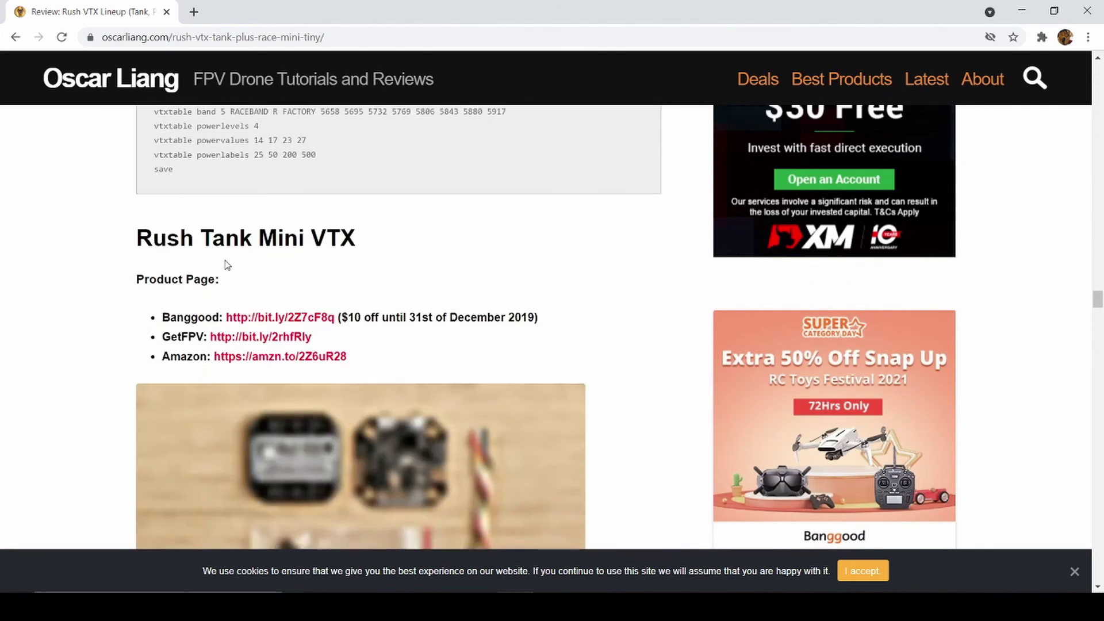
{"action": "scroll", "coordinate": [222, 266], "scroll_direction": "down", "scroll_amount": 15}
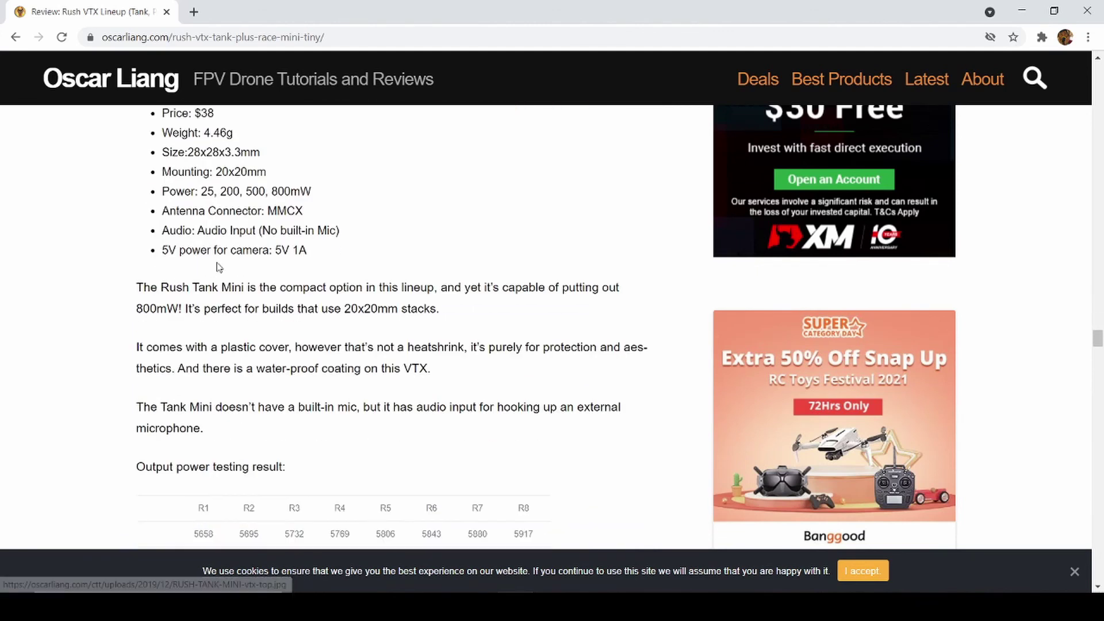
{"action": "scroll", "coordinate": [214, 253], "scroll_direction": "down", "scroll_amount": 5}
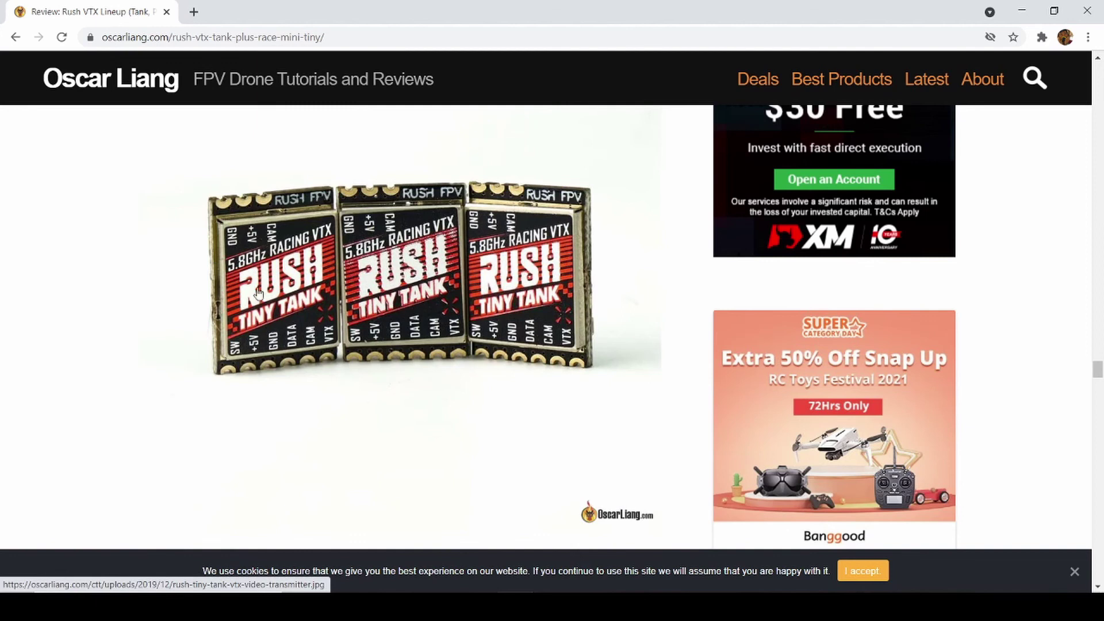
{"action": "scroll", "coordinate": [237, 210], "scroll_direction": "down", "scroll_amount": 12}
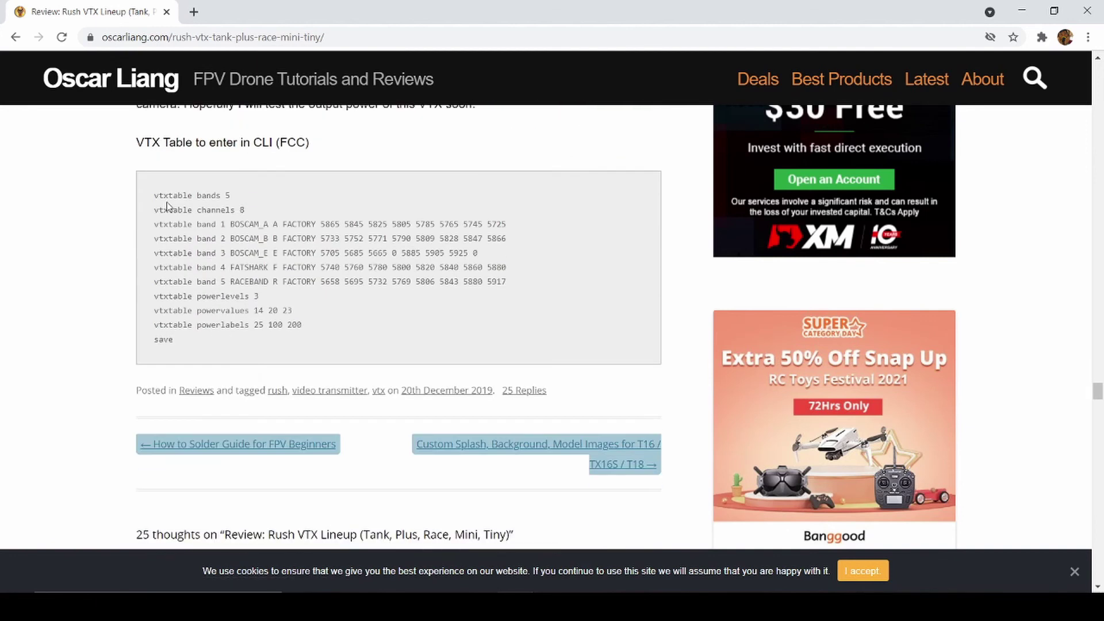
{"action": "left_click_drag", "start_coordinate": [155, 195], "coordinate": [353, 327]}
{"action": "right_click", "coordinate": [392, 256]}
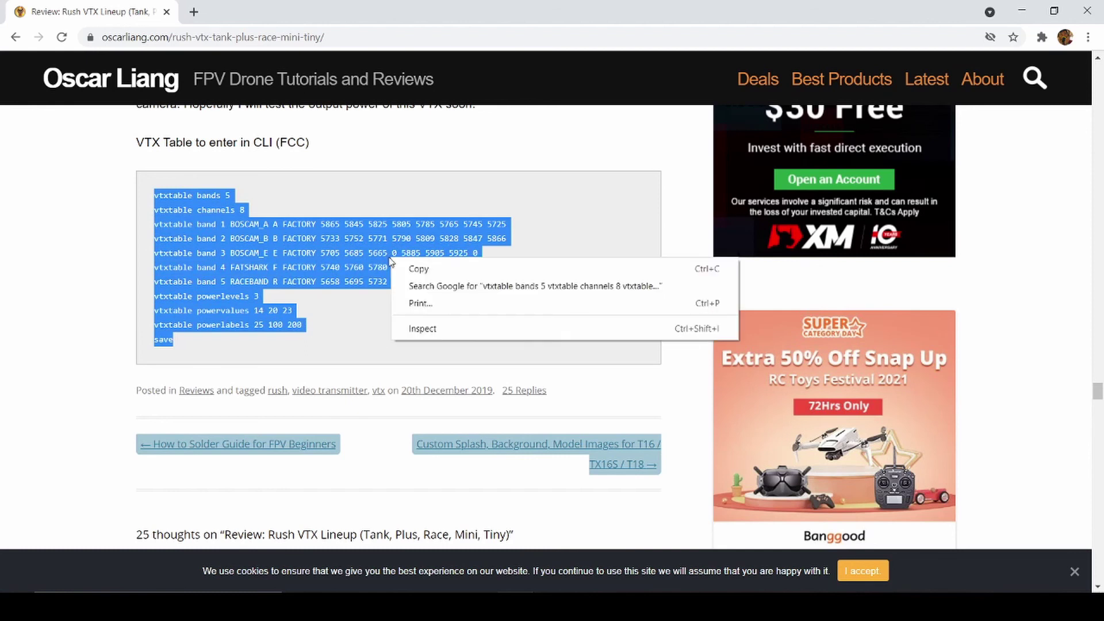
{"action": "left_click", "coordinate": [403, 263]}
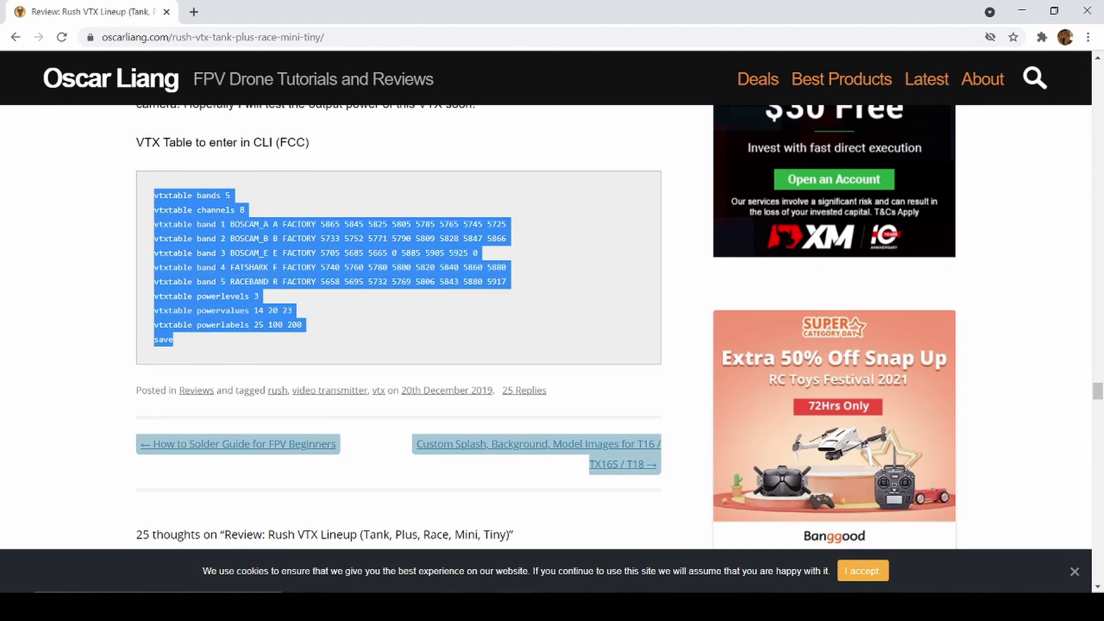
- Switch to Betaflight Configurator, paste the copied VTX table commands into the CLI and submit them
{"action": "key", "text": "alt+Tab"}
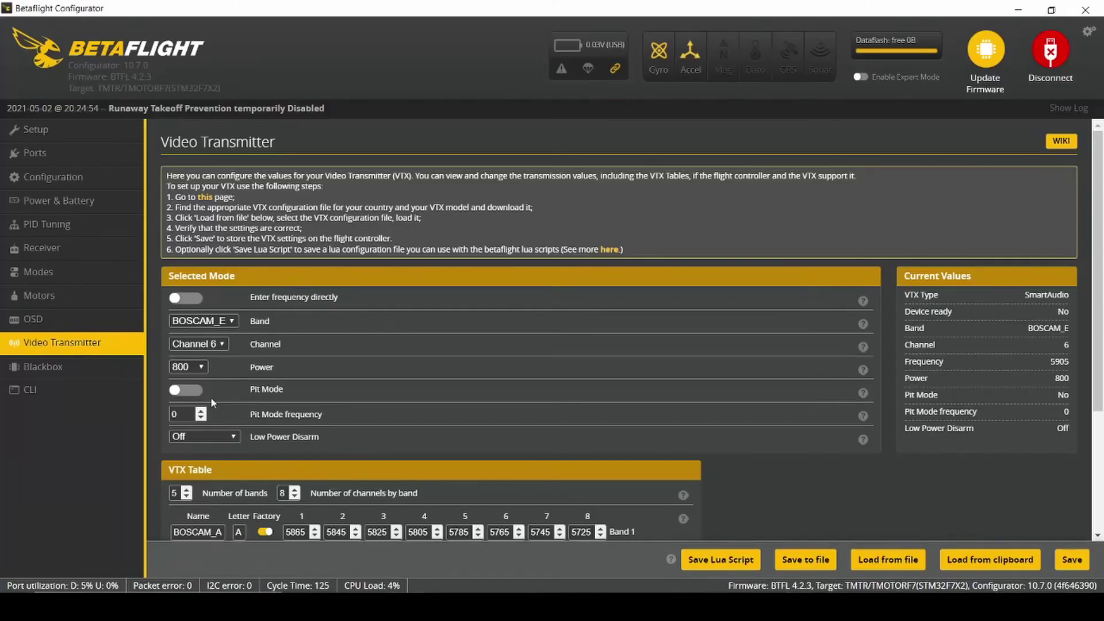
{"action": "left_click", "coordinate": [34, 390]}
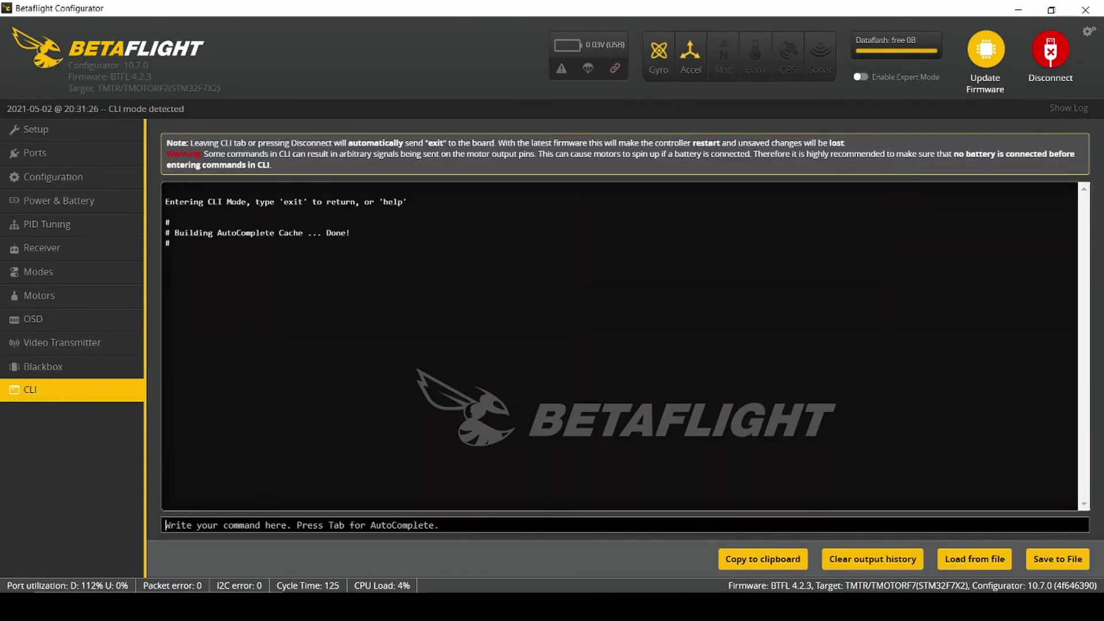
{"action": "right_click", "coordinate": [176, 525]}
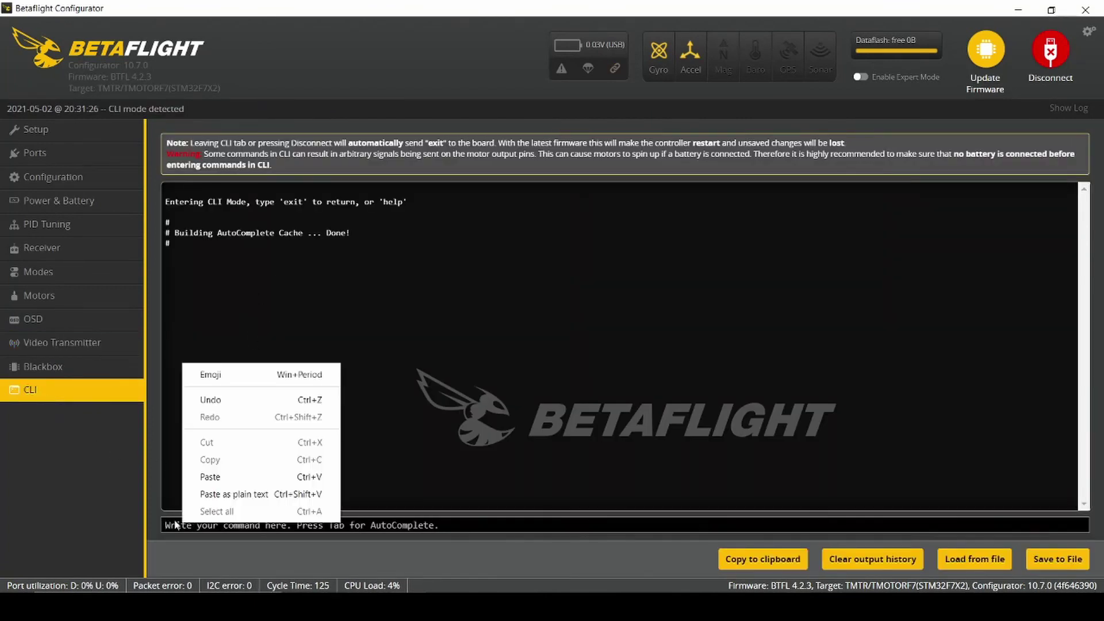
{"action": "left_click", "coordinate": [224, 480]}
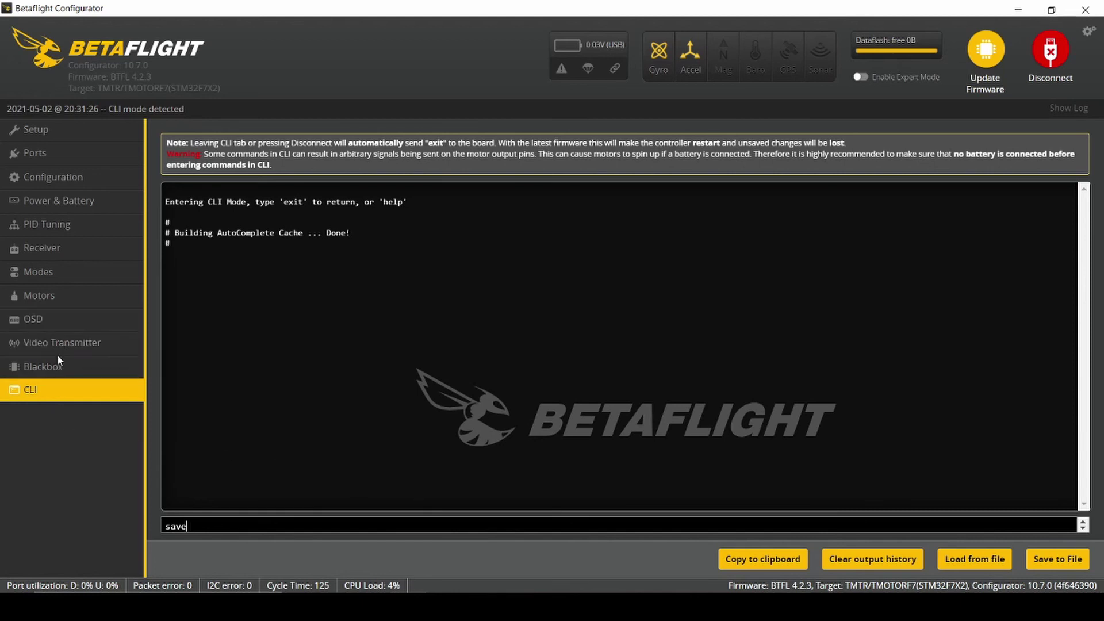
{"action": "key", "text": "Return"}
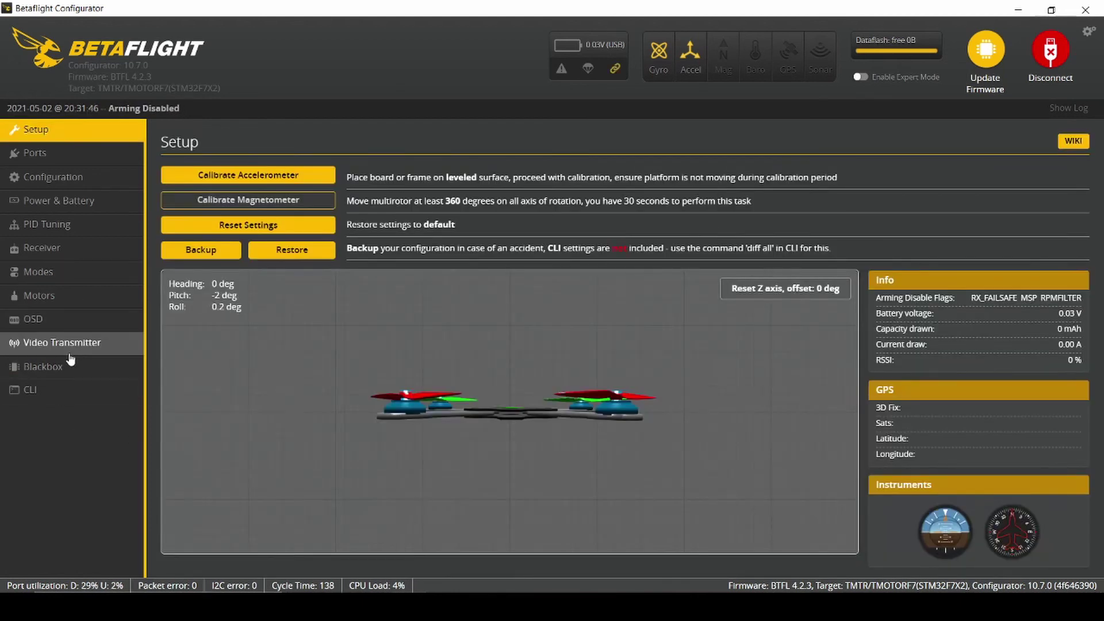
- Review the Video Transmitter settings, including the VTX table's bands, frequencies and power levels
{"action": "left_click", "coordinate": [70, 346]}
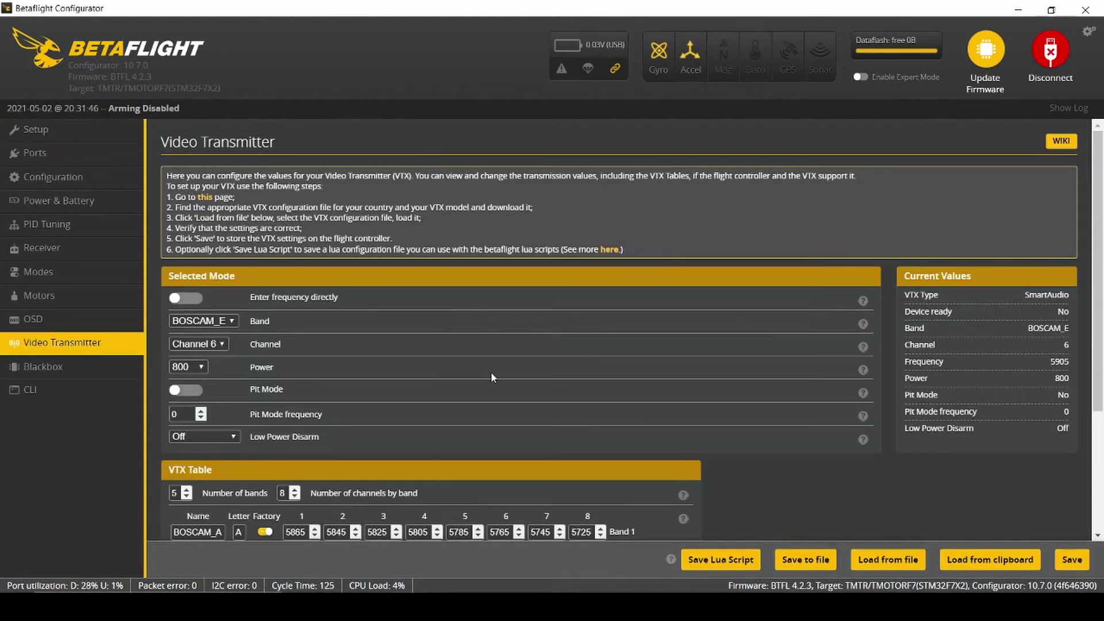
{"action": "scroll", "coordinate": [491, 378], "scroll_direction": "down", "scroll_amount": 3}
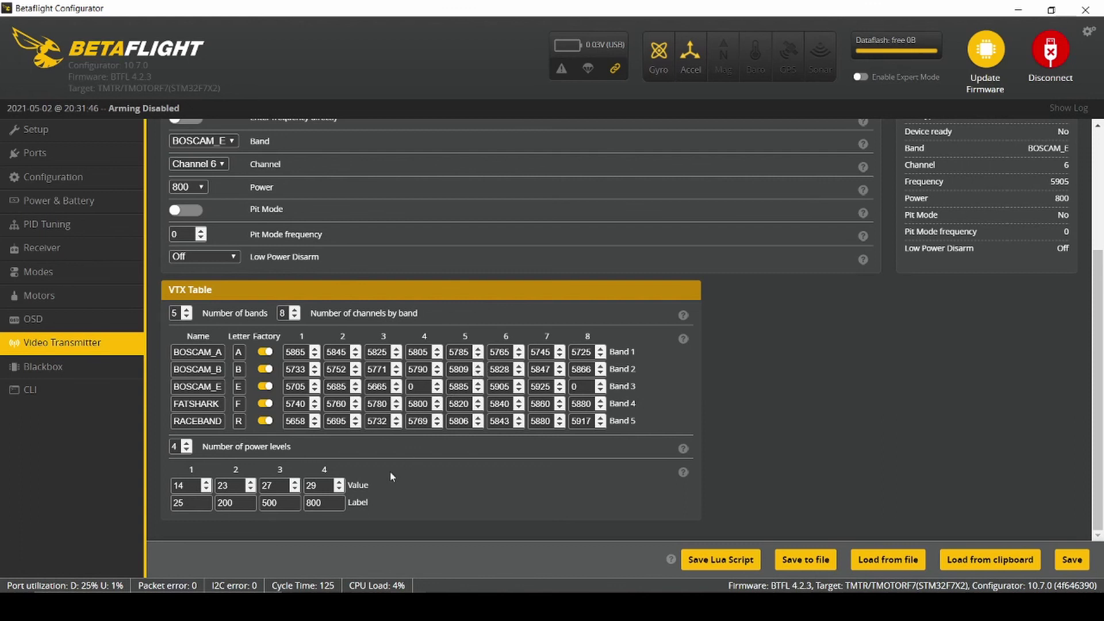
{"action": "scroll", "coordinate": [449, 530], "scroll_direction": "up", "scroll_amount": 3}
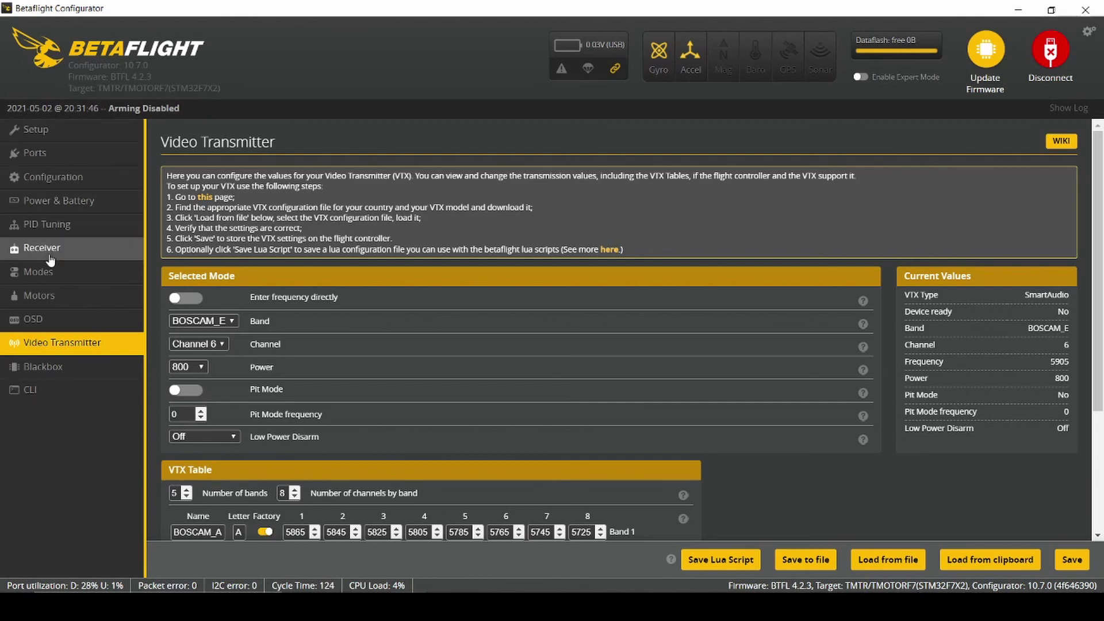
- Examine the Blackbox configuration and the choices available for logging device, logging rate and debug mode
{"action": "left_click", "coordinate": [60, 369]}
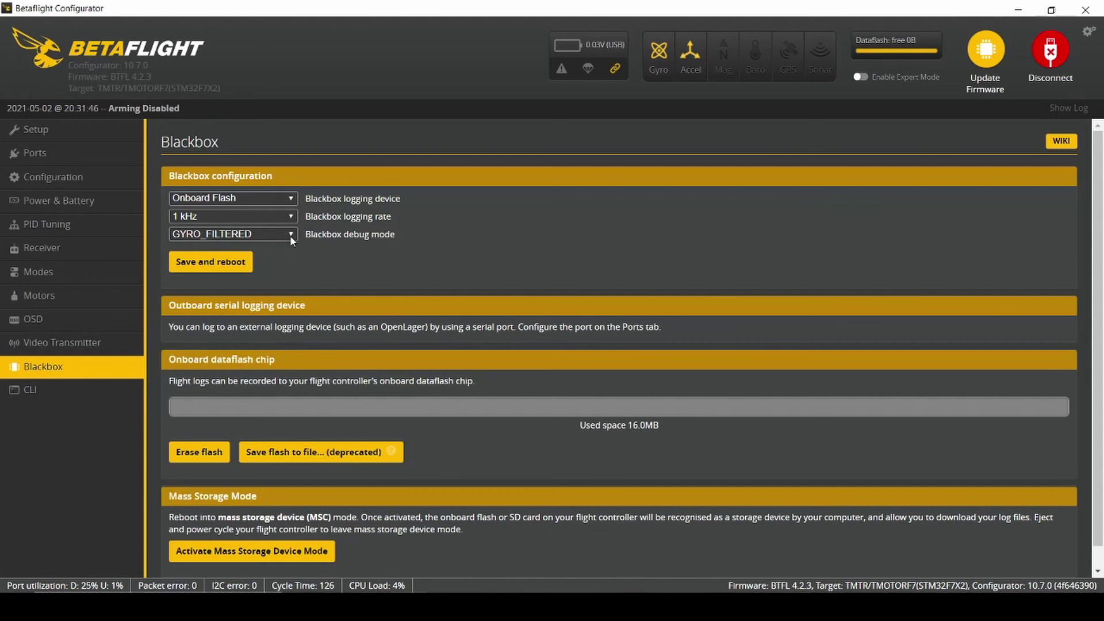
{"action": "left_click", "coordinate": [292, 199]}
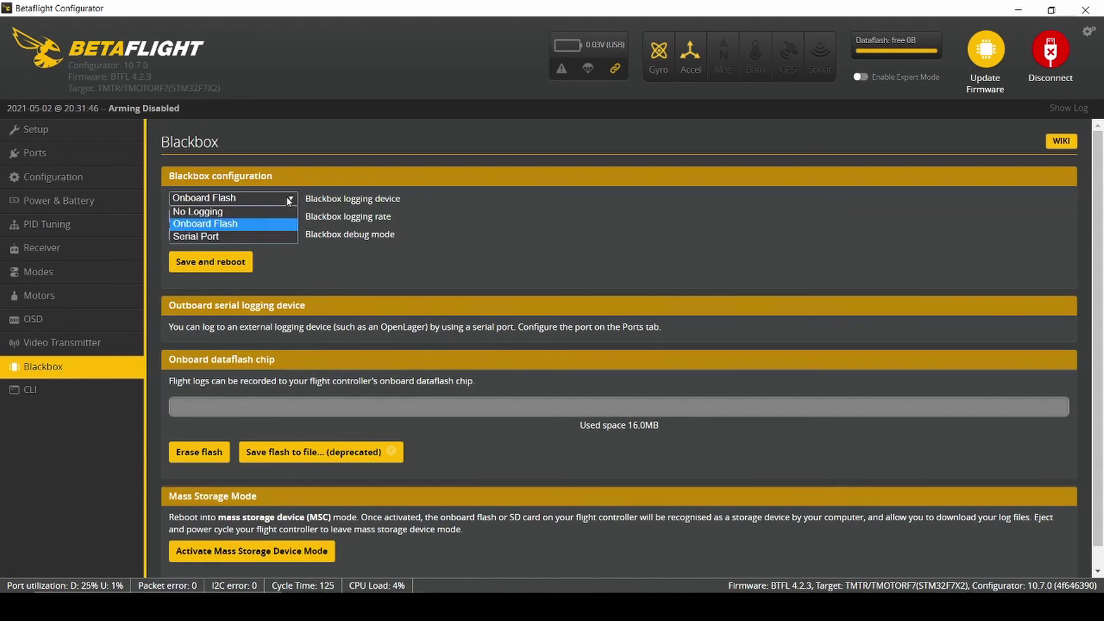
{"action": "left_click", "coordinate": [290, 199]}
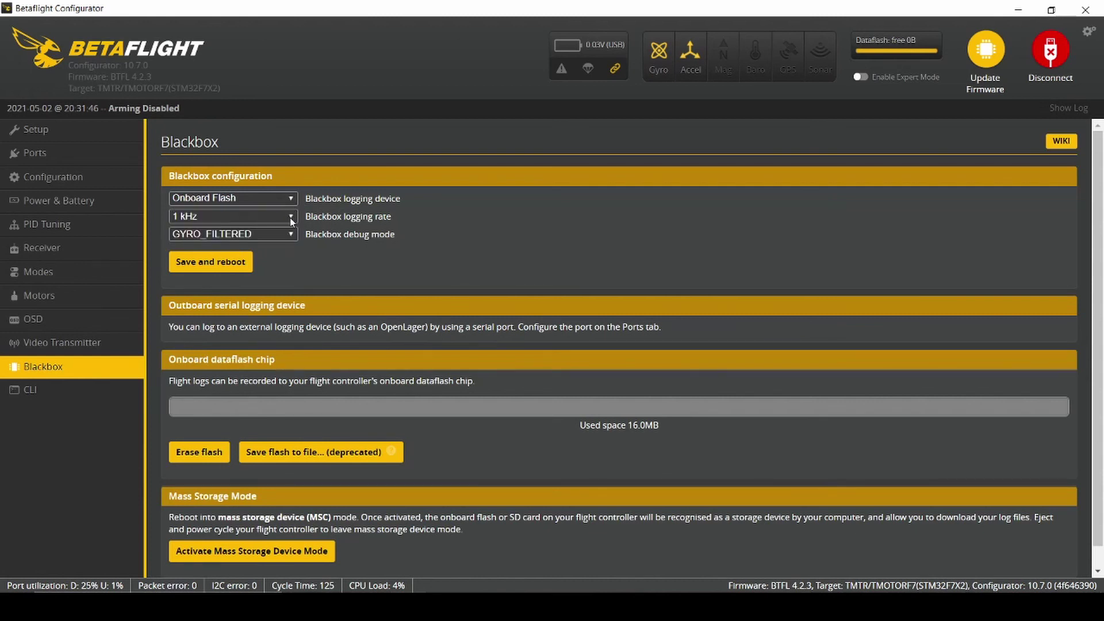
{"action": "left_click", "coordinate": [290, 218]}
{"action": "left_click", "coordinate": [290, 218]}
{"action": "left_click", "coordinate": [289, 236]}
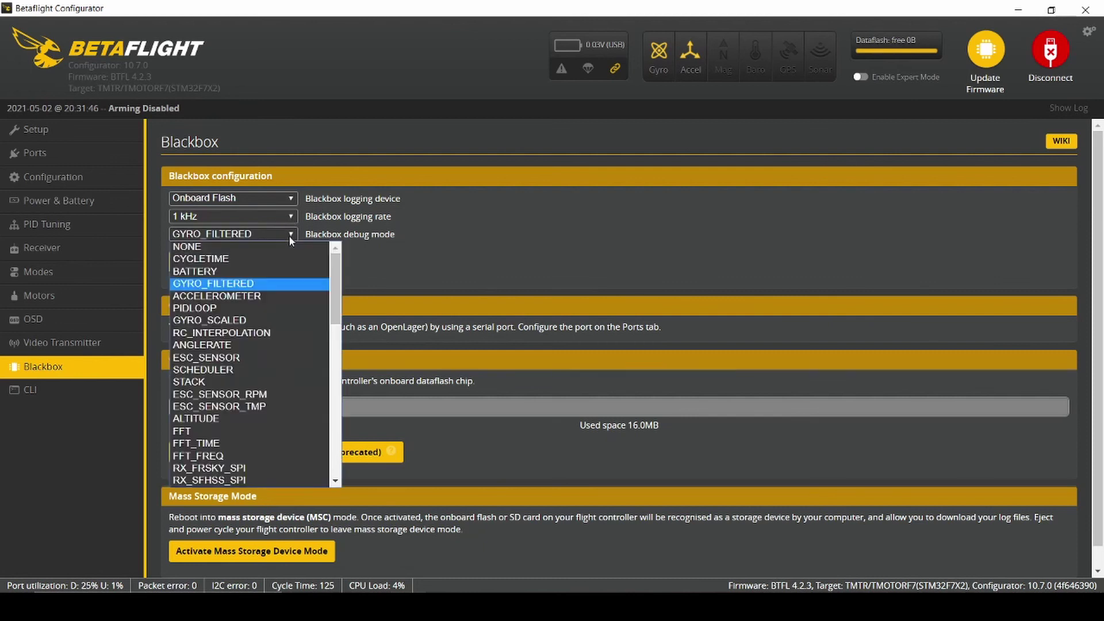
{"action": "left_click", "coordinate": [288, 236]}
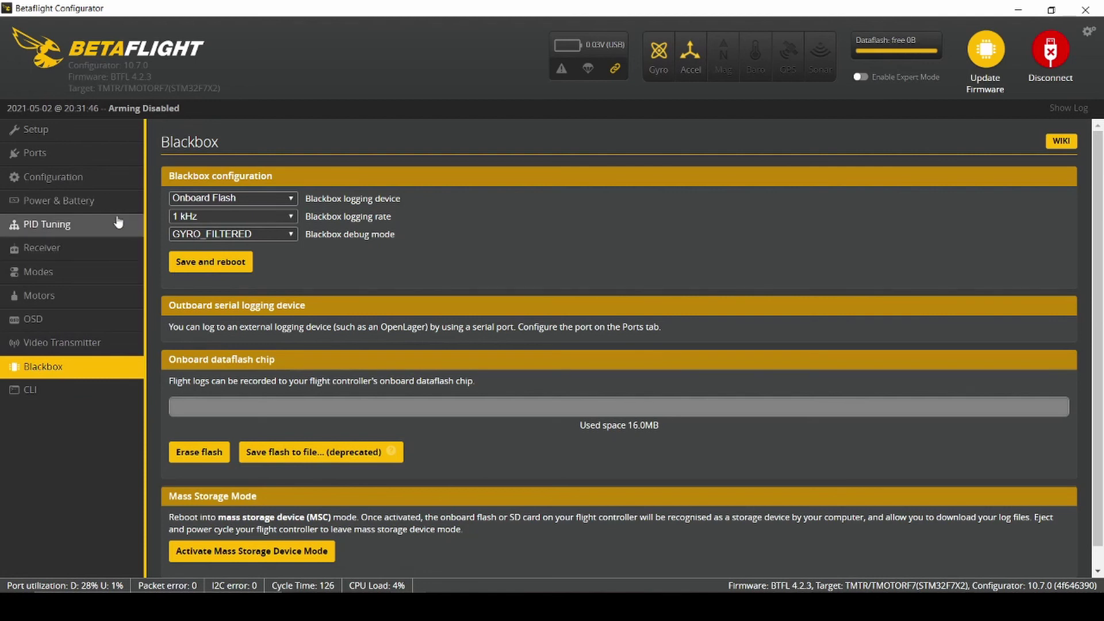
- Review the flight controller's settings pages in order once more, from Setup through Blackbox
{"action": "left_click", "coordinate": [99, 134]}
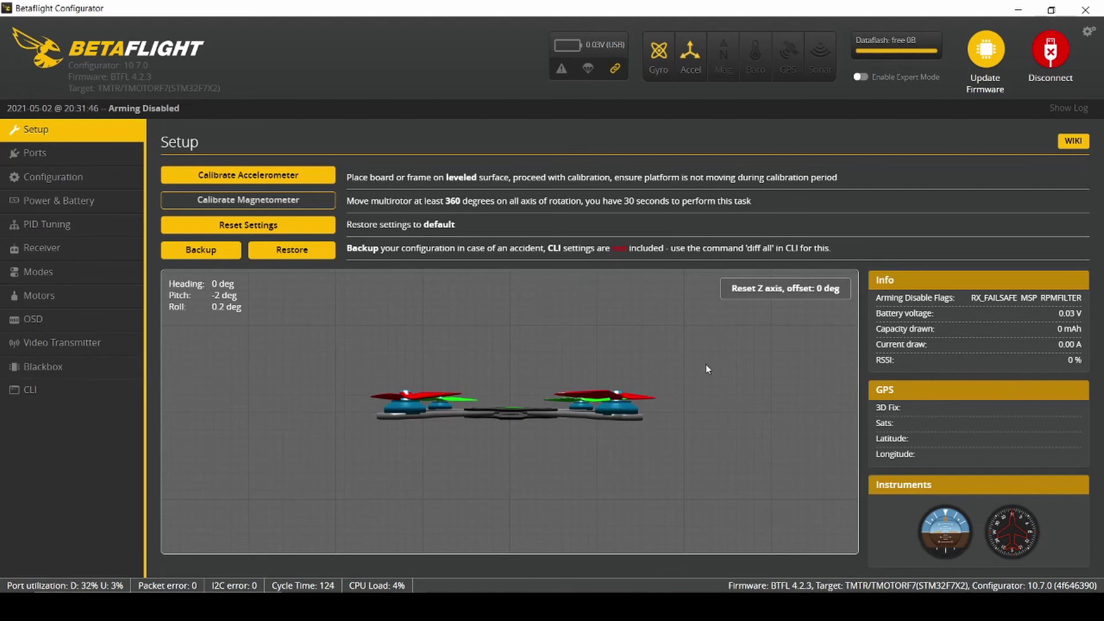
{"action": "left_click", "coordinate": [73, 155]}
{"action": "left_click", "coordinate": [72, 177]}
{"action": "left_click", "coordinate": [72, 201]}
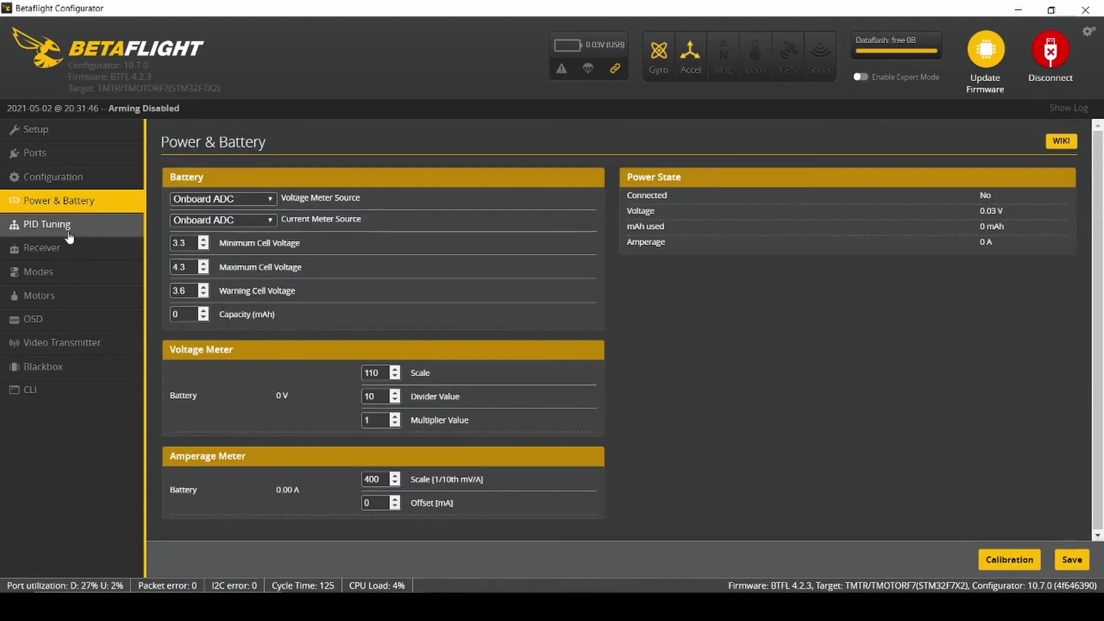
{"action": "left_click", "coordinate": [69, 226]}
{"action": "left_click", "coordinate": [65, 247]}
{"action": "left_click", "coordinate": [63, 271]}
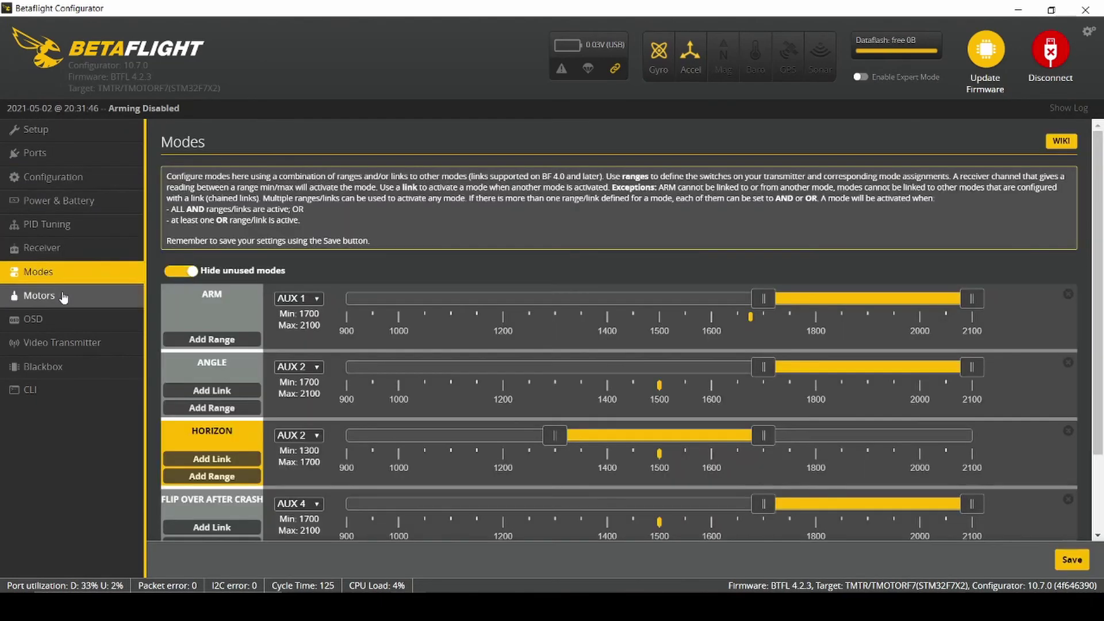
{"action": "left_click", "coordinate": [61, 296]}
{"action": "left_click", "coordinate": [60, 318]}
{"action": "left_click", "coordinate": [52, 343]}
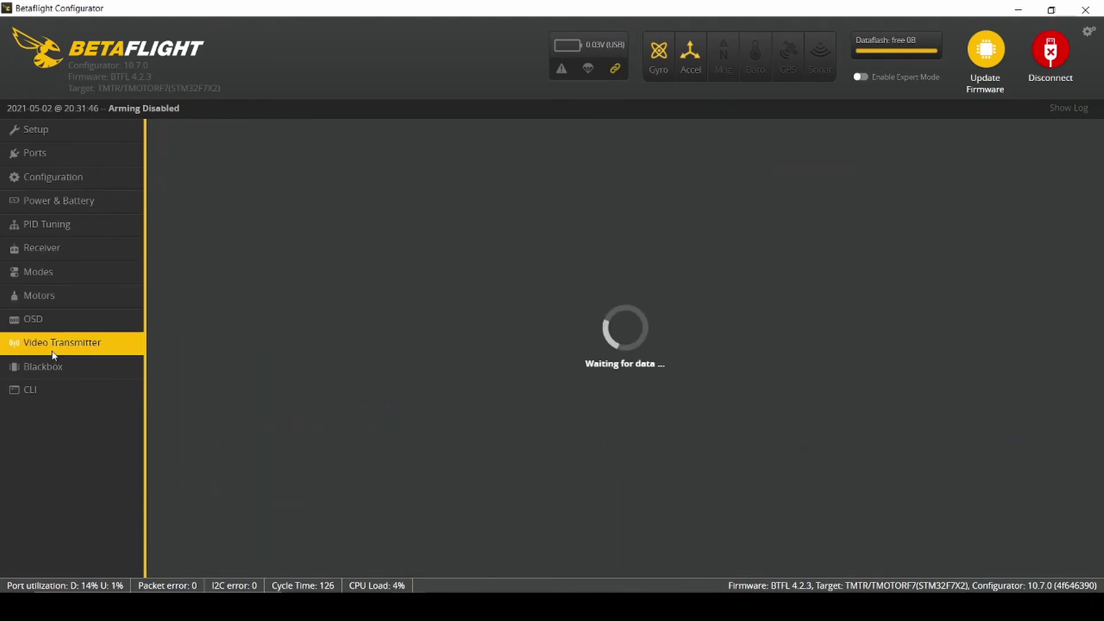
{"action": "left_click", "coordinate": [55, 368]}
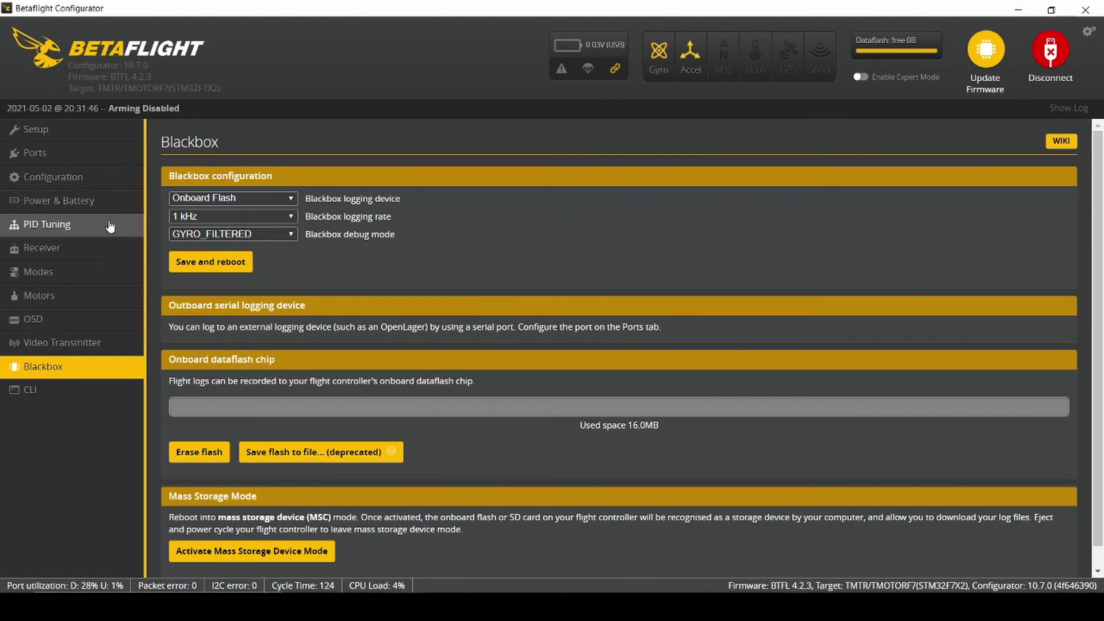
- Show the Motors page once more and disconnect the flight controller
{"action": "left_click", "coordinate": [67, 299]}
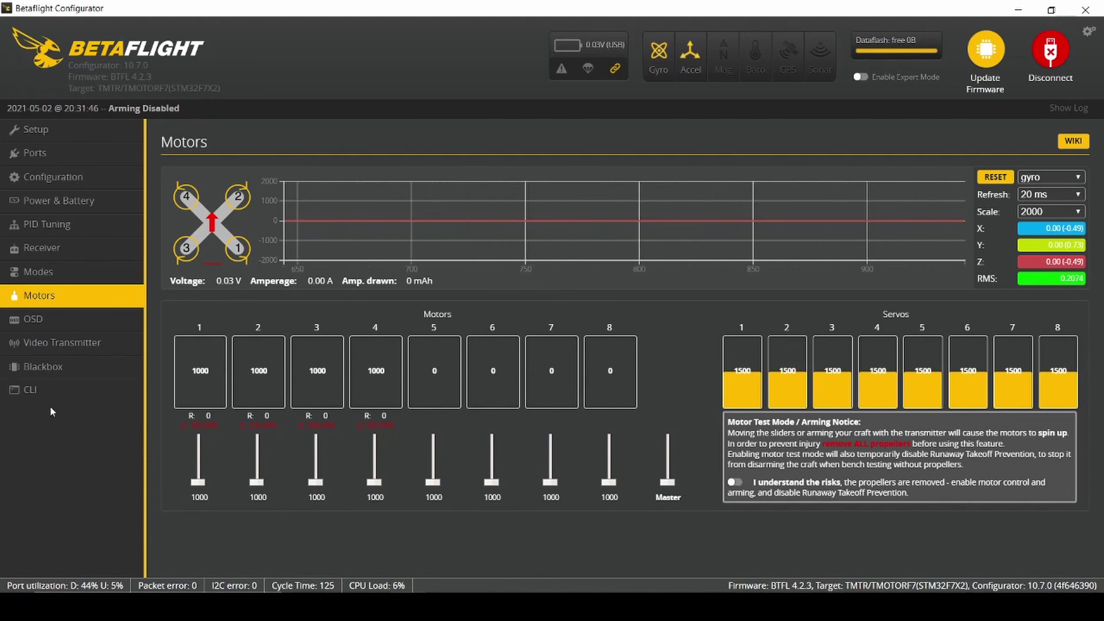
{"action": "left_click", "coordinate": [1051, 58]}
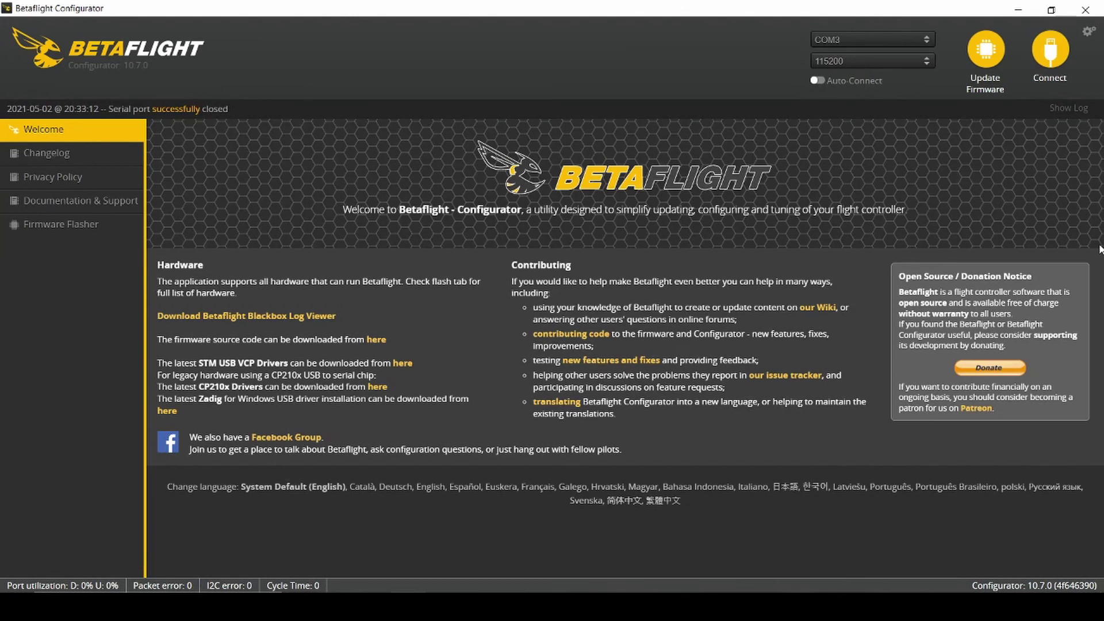